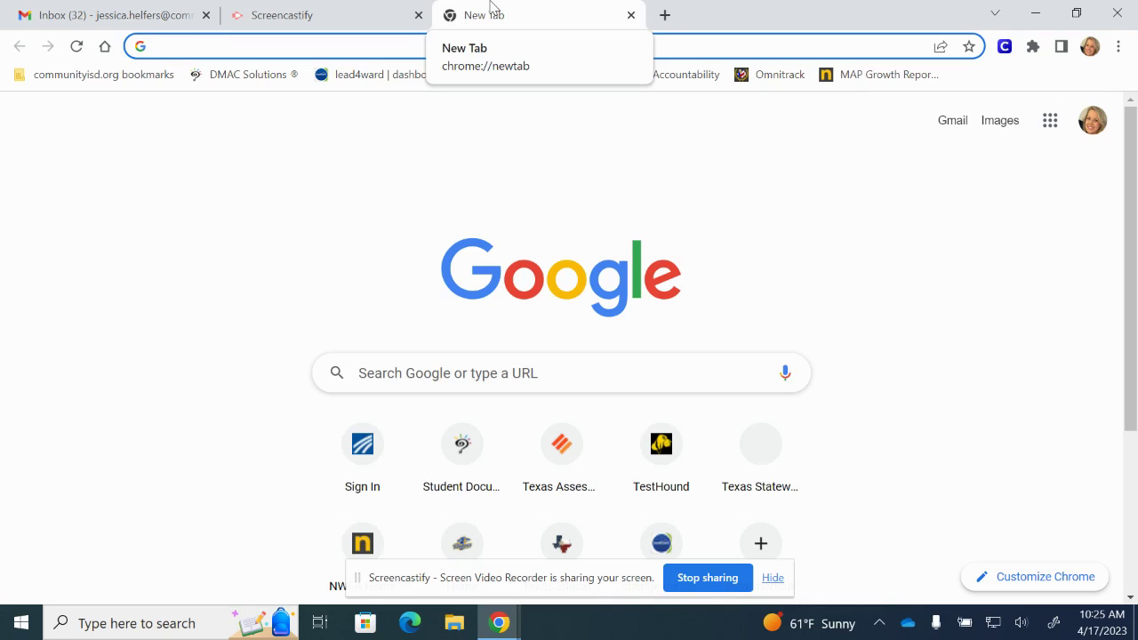
text(www.)
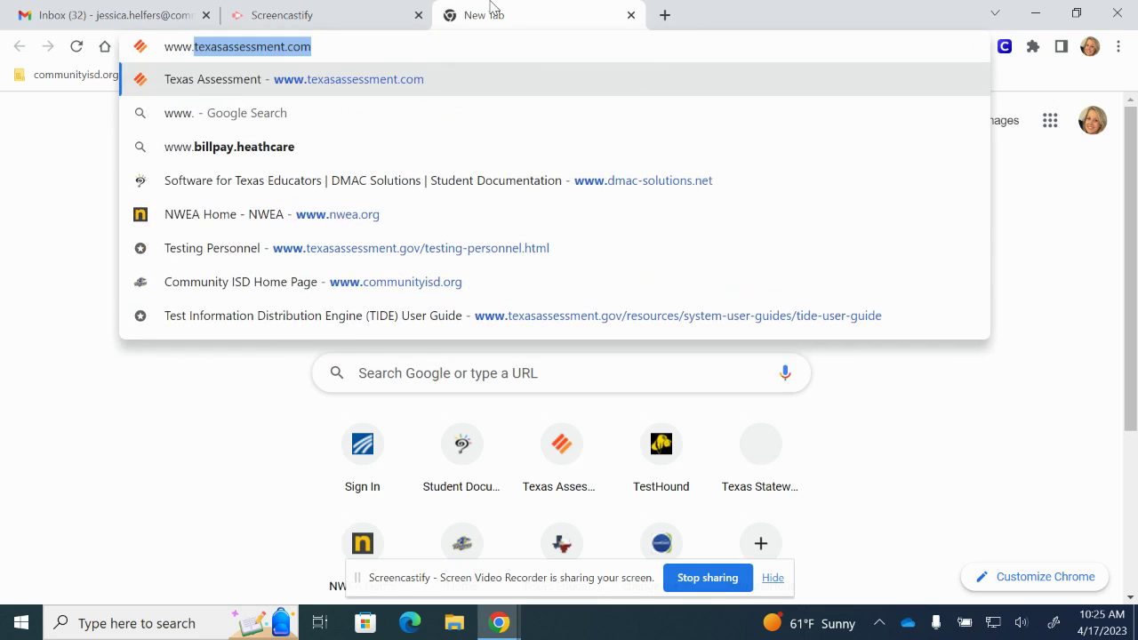
text(texas)
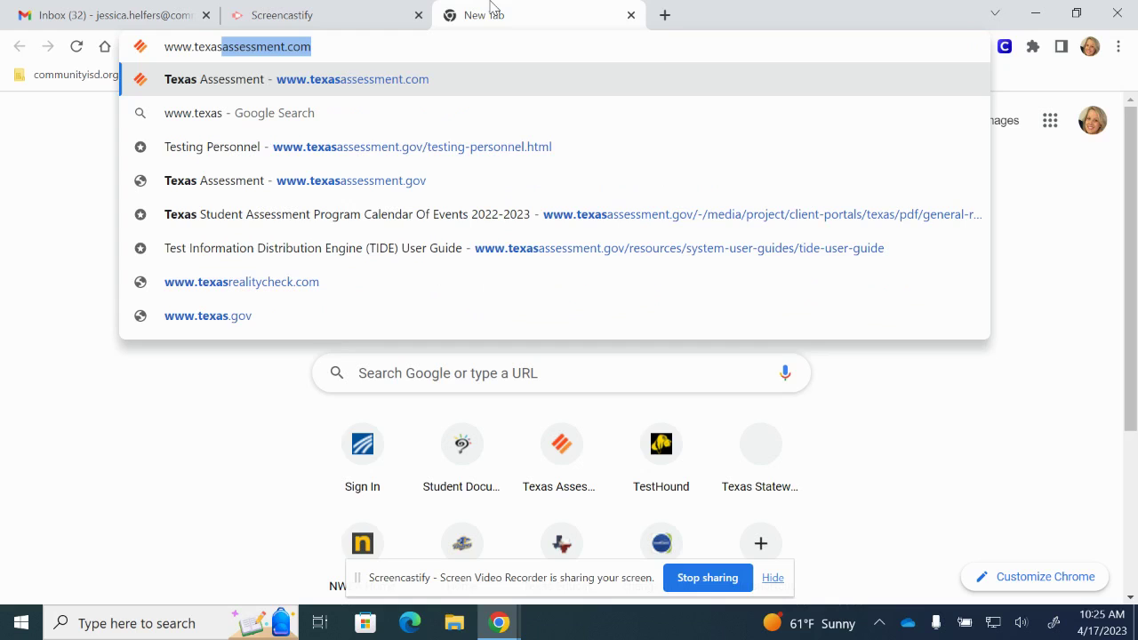
text(assessment.g)
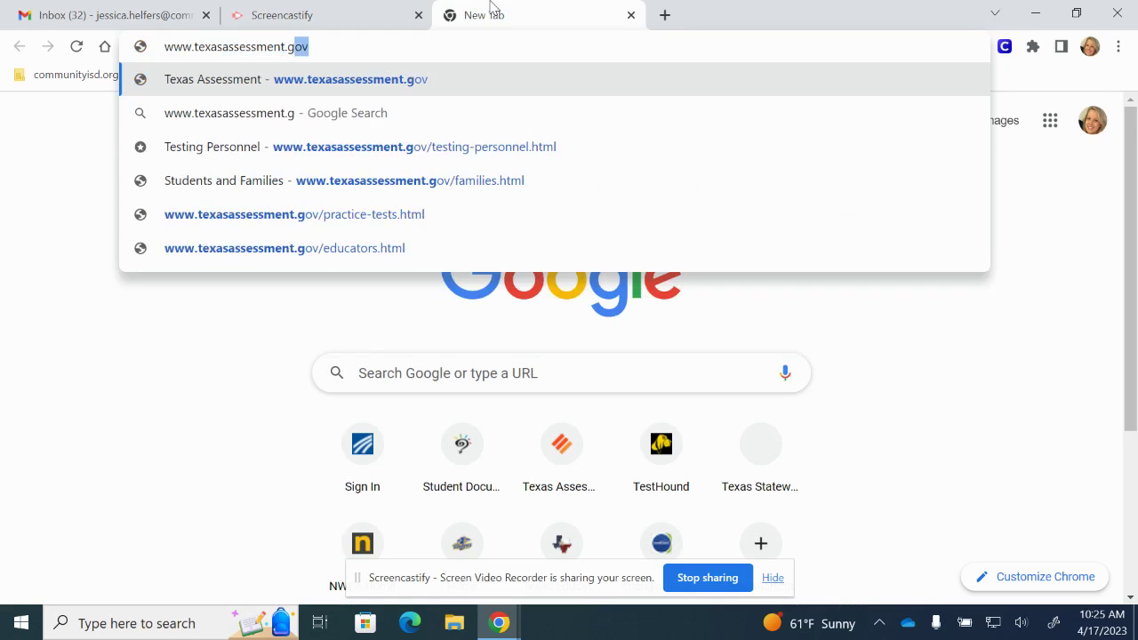
key(Return)
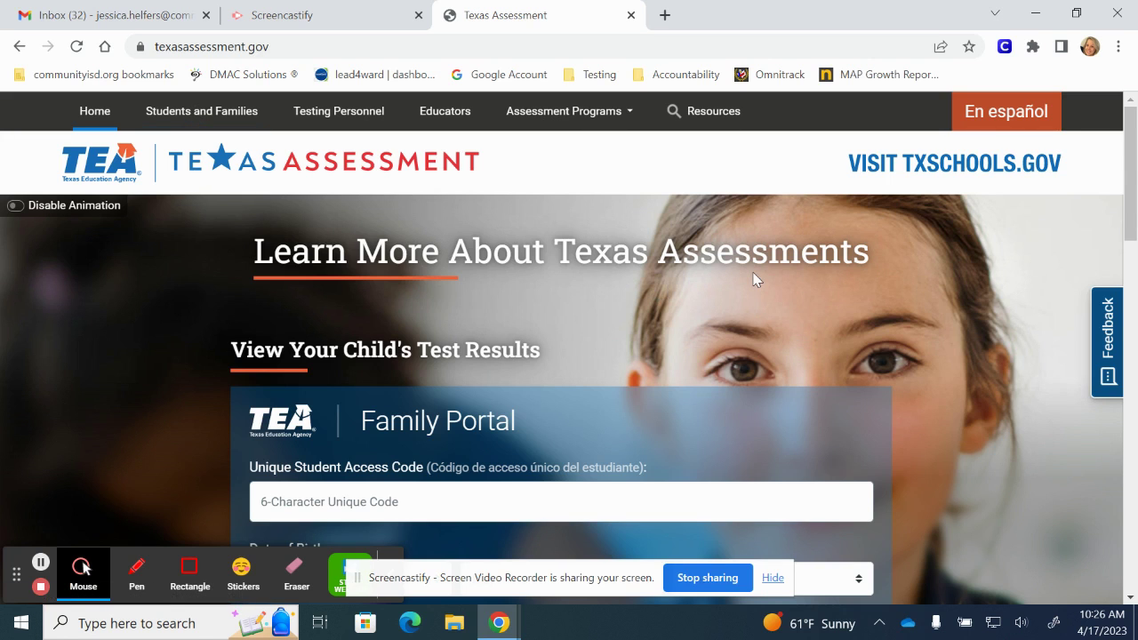
click(444, 112)
- Look through the Educators page's resources for preparing, during and after testing, and its STAAR resource list
scroll(863, 322, down, 5)
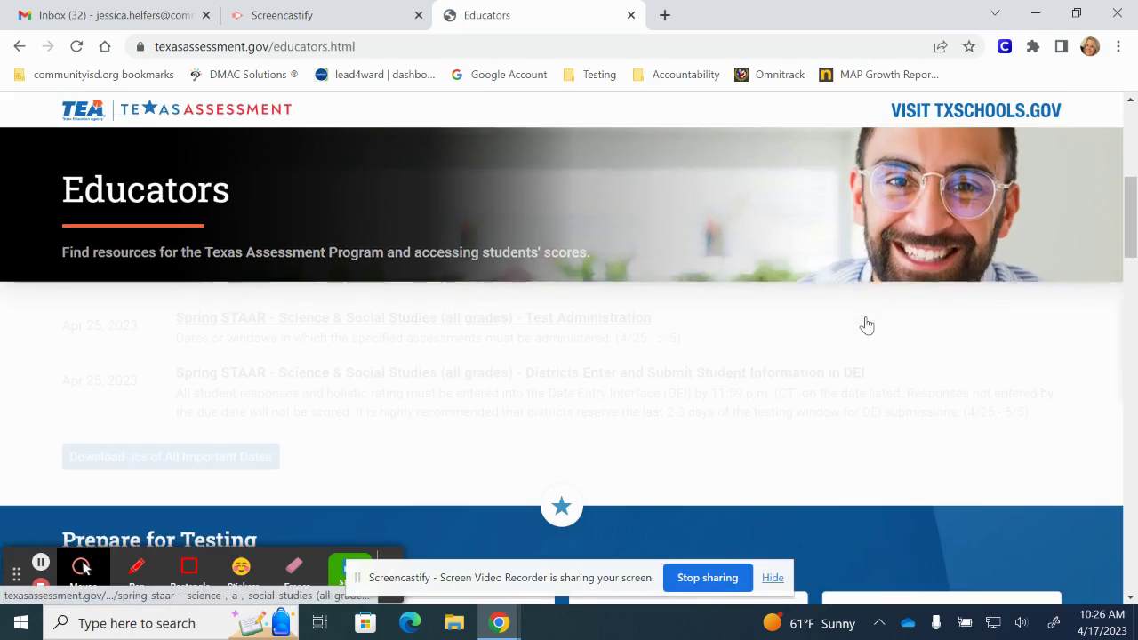
scroll(867, 324, down, 5)
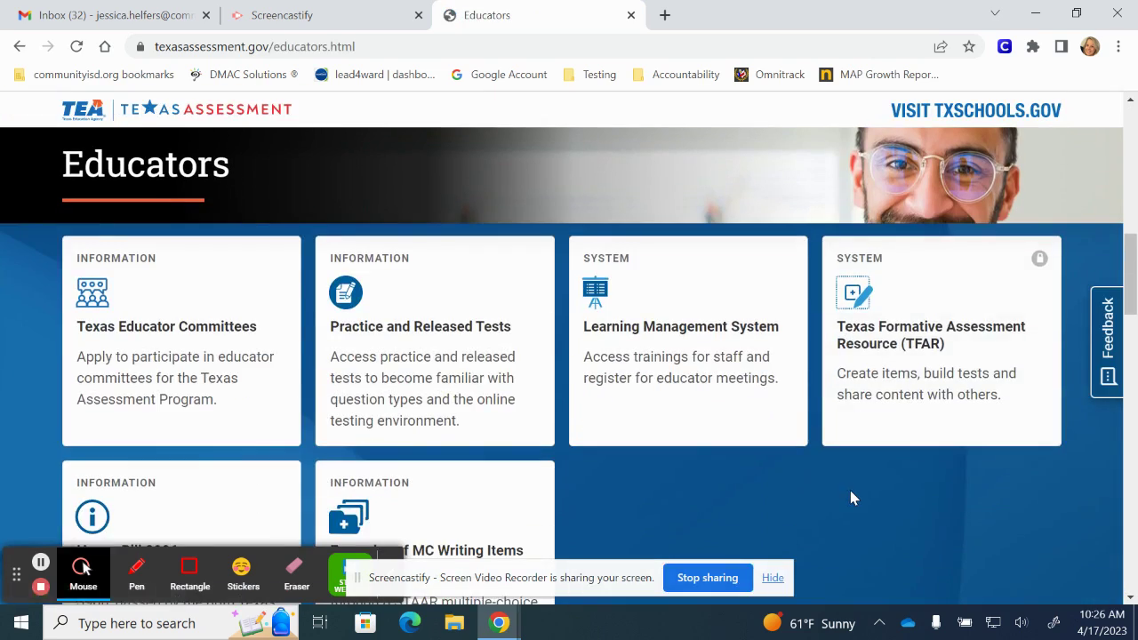
scroll(839, 498, down, 2)
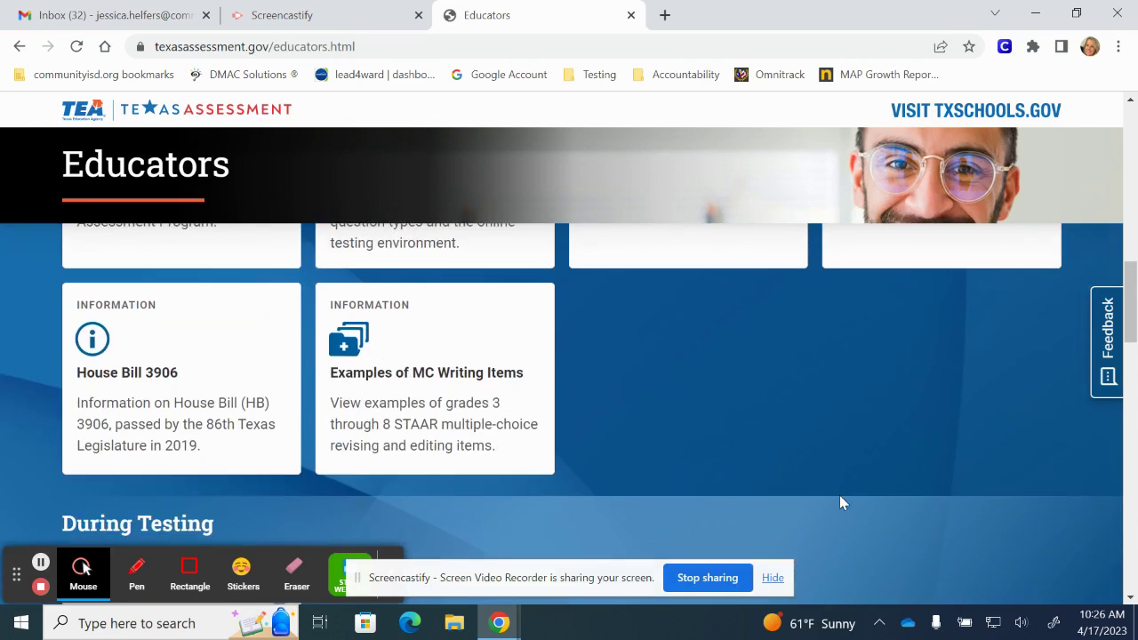
scroll(832, 488, up, 3)
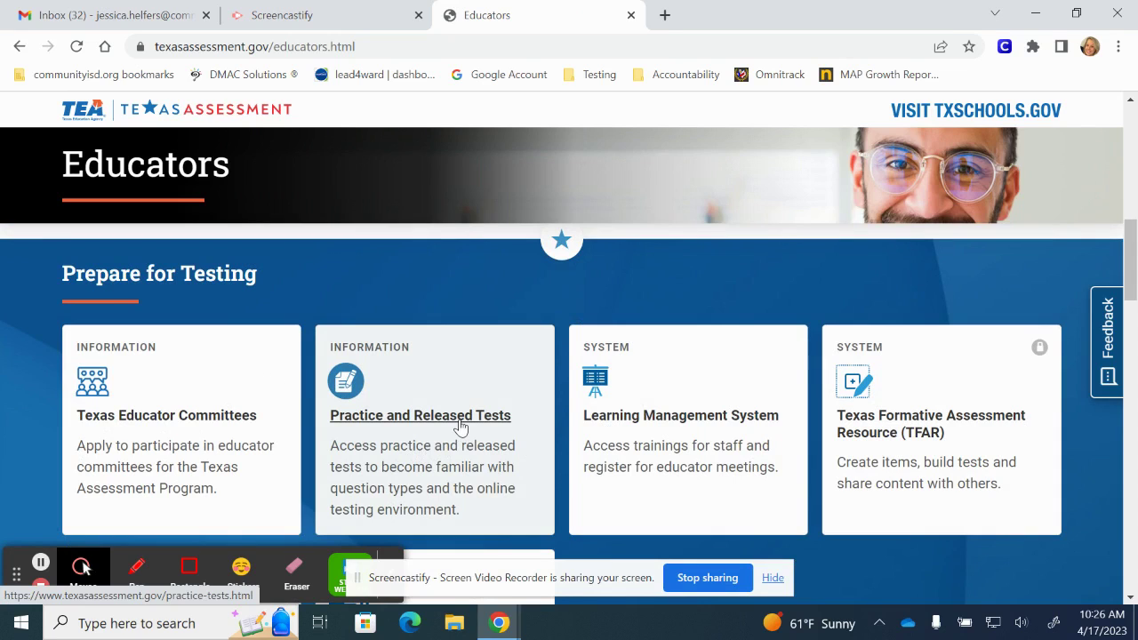
scroll(460, 427, down, 6)
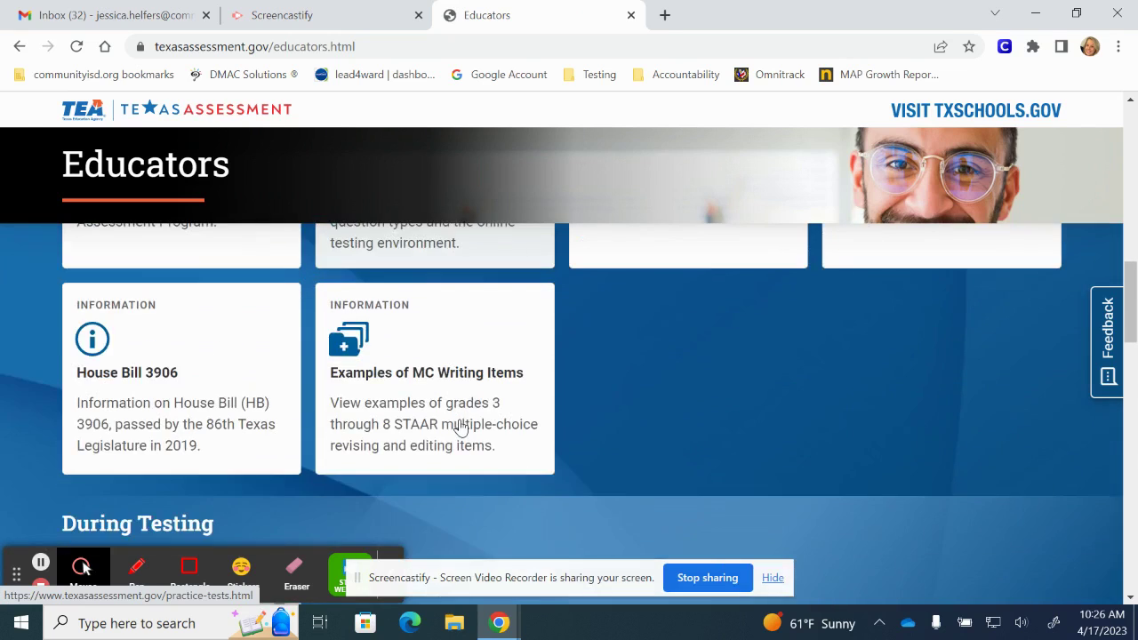
scroll(694, 467, down, 1)
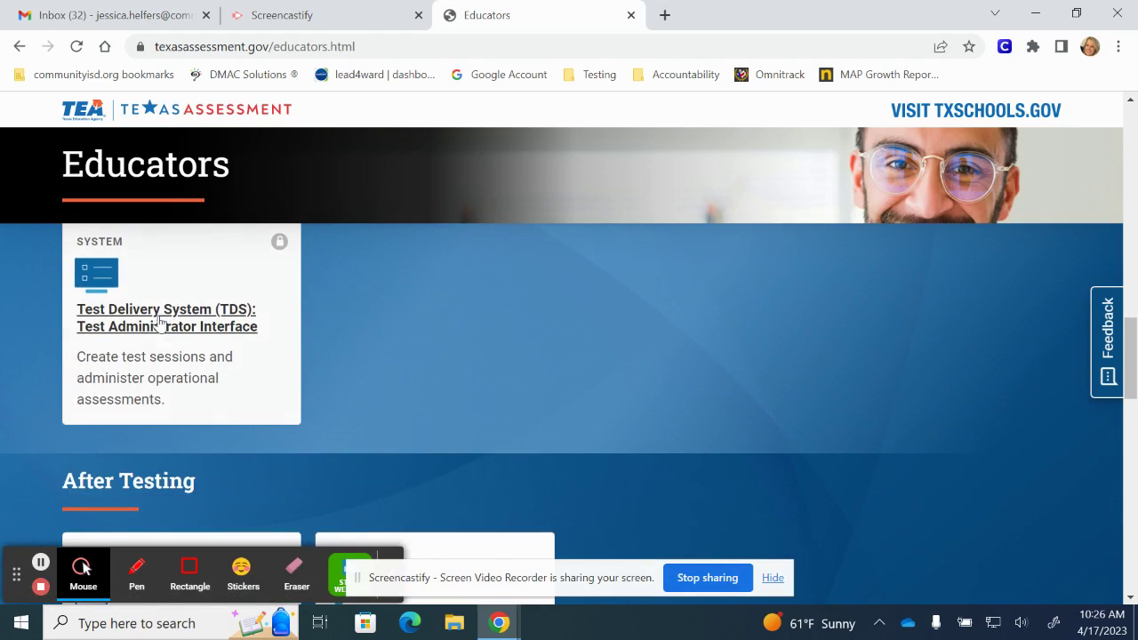
scroll(294, 406, down, 6)
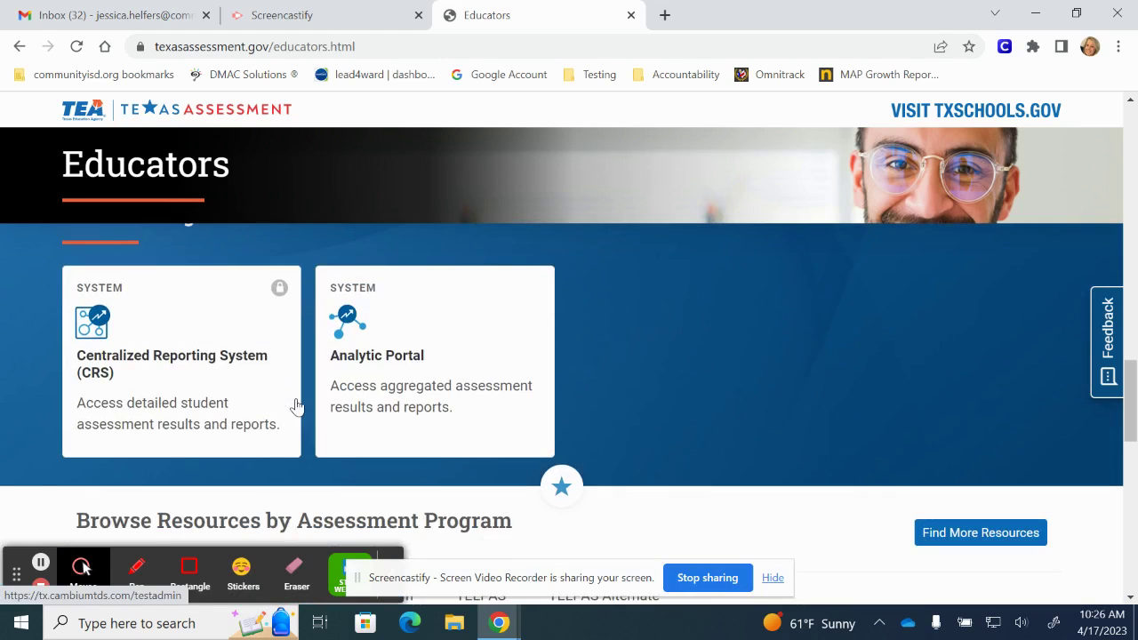
scroll(553, 446, down, 4)
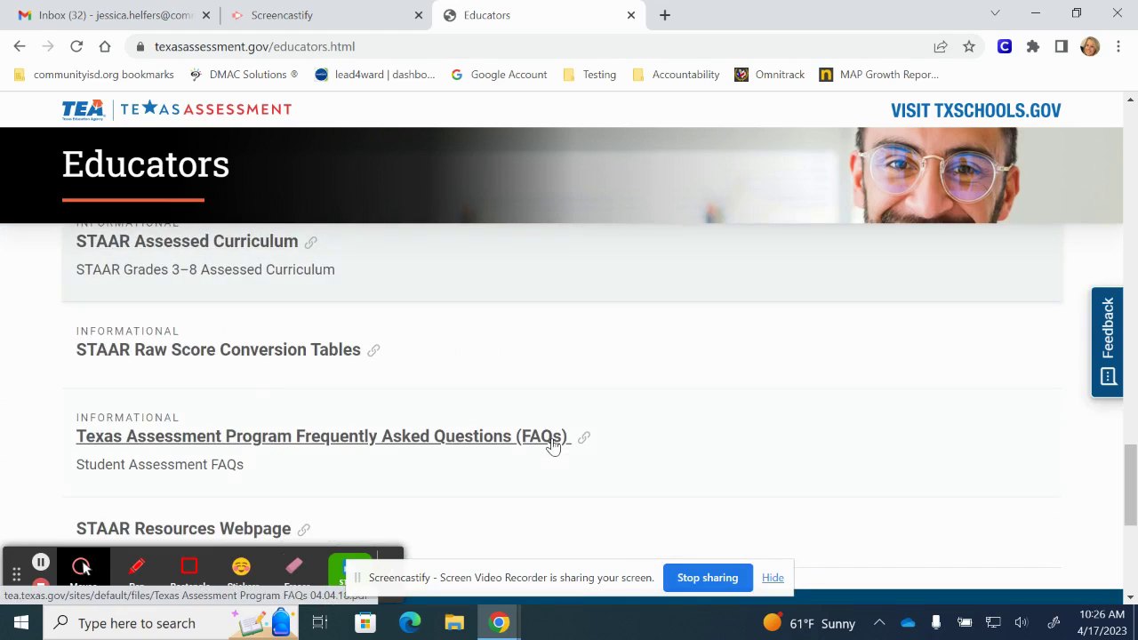
scroll(552, 445, up, 4)
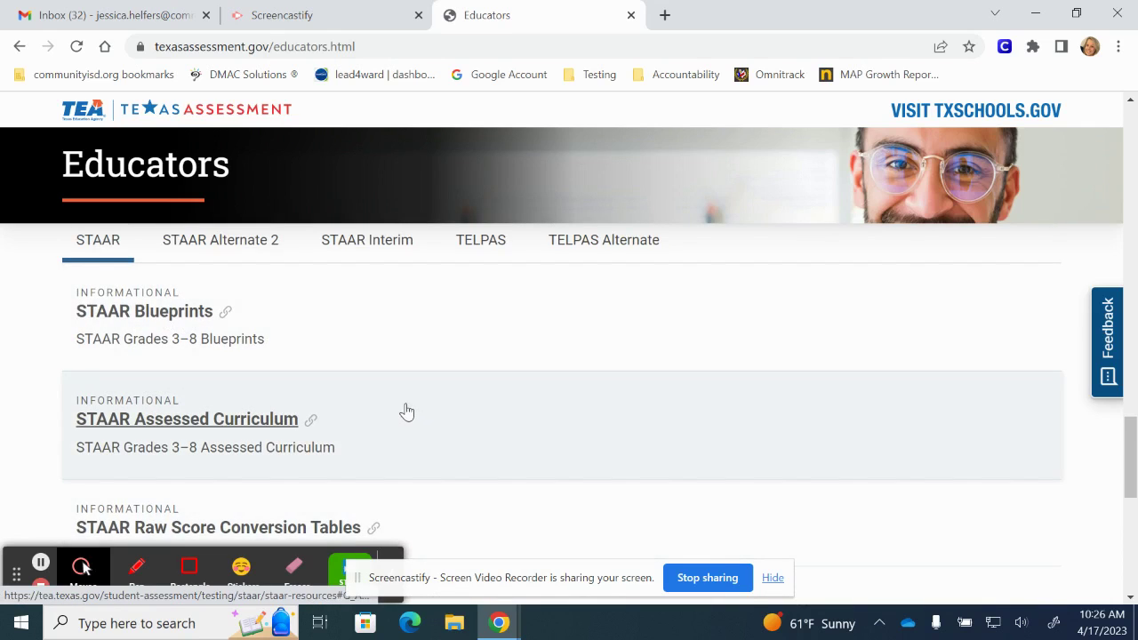
scroll(544, 445, down, 1)
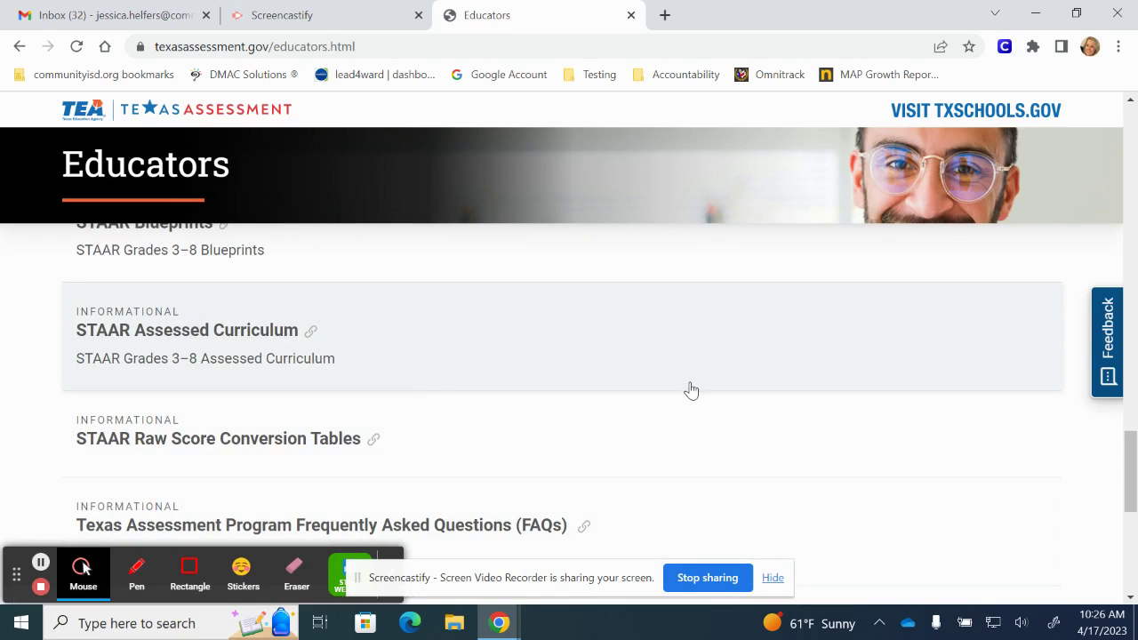
- Open Practice and Released Tests from the Prepare for Testing section of the Educators page
scroll(680, 389, up, 10)
scroll(661, 399, up, 2)
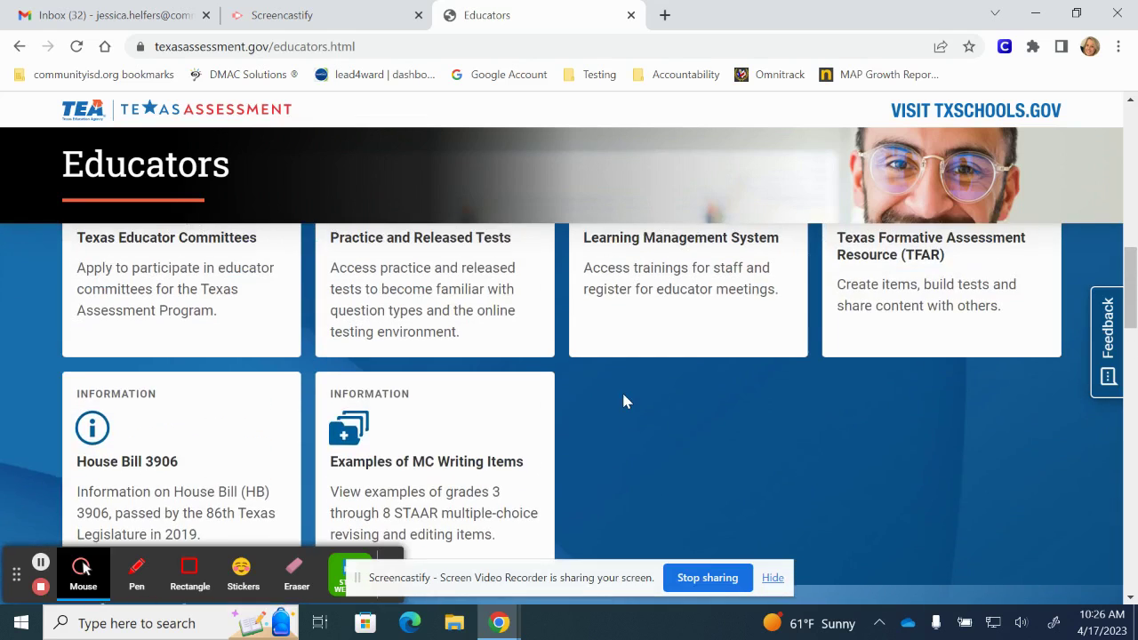
click(470, 327)
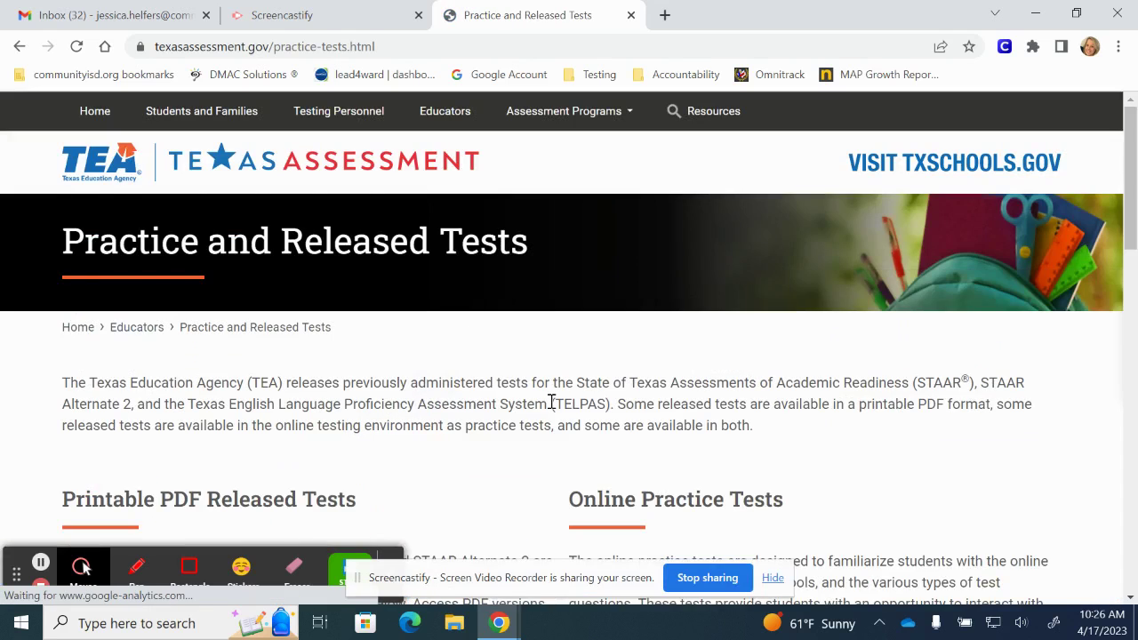
- Open the Practice Tests Login under Online Practice Tests and sign in as a guest user in a guest session
scroll(551, 401, down, 1)
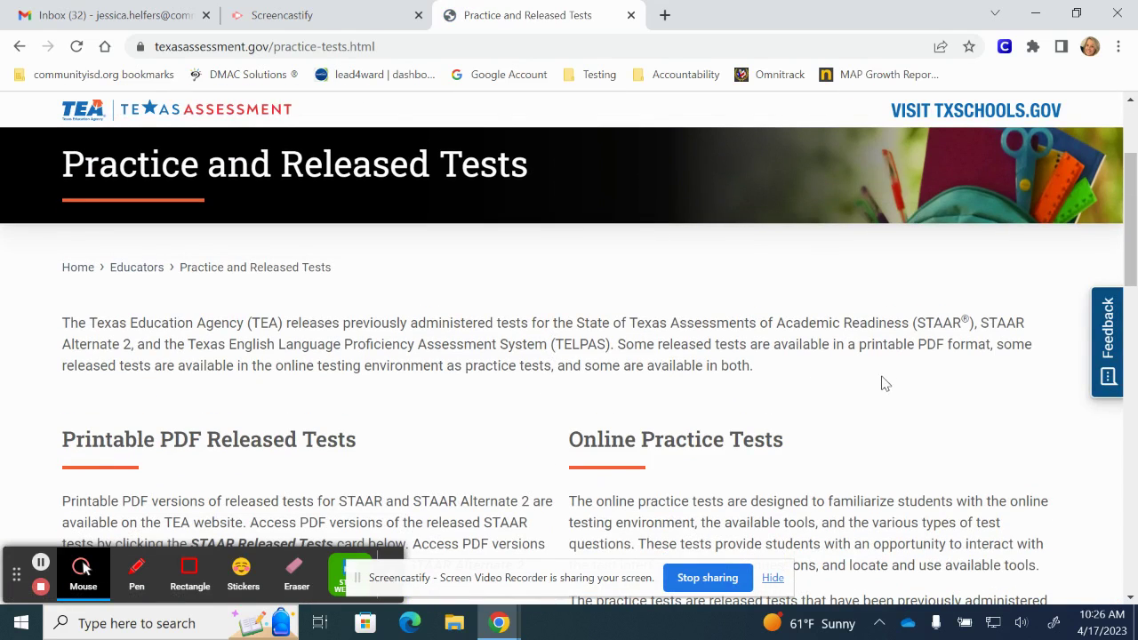
scroll(859, 429, down, 1)
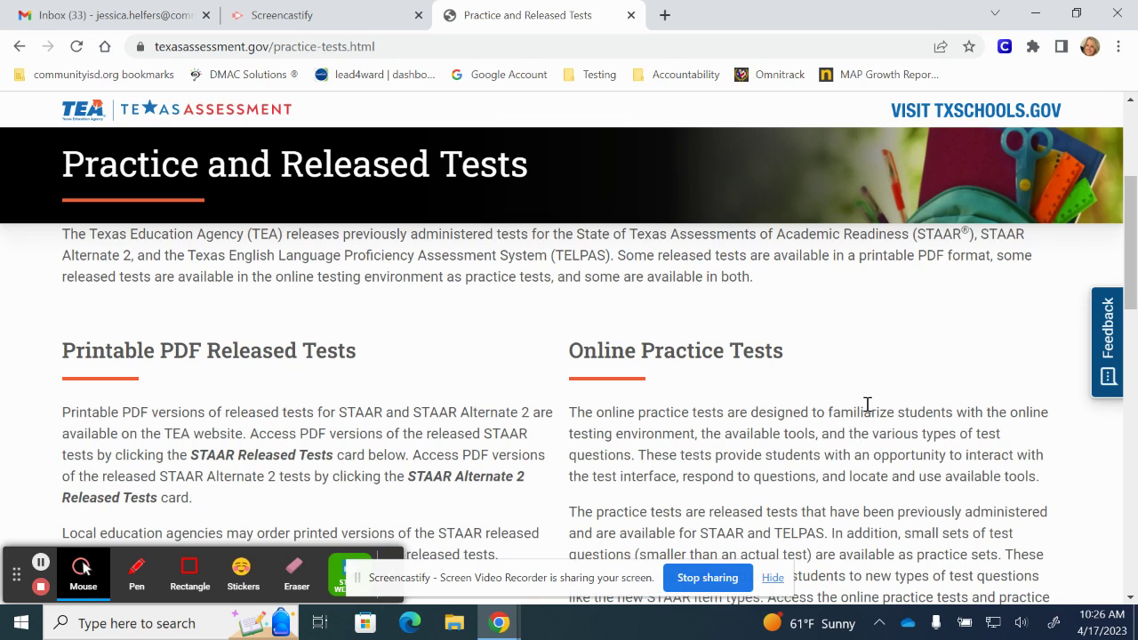
scroll(866, 402, down, 1)
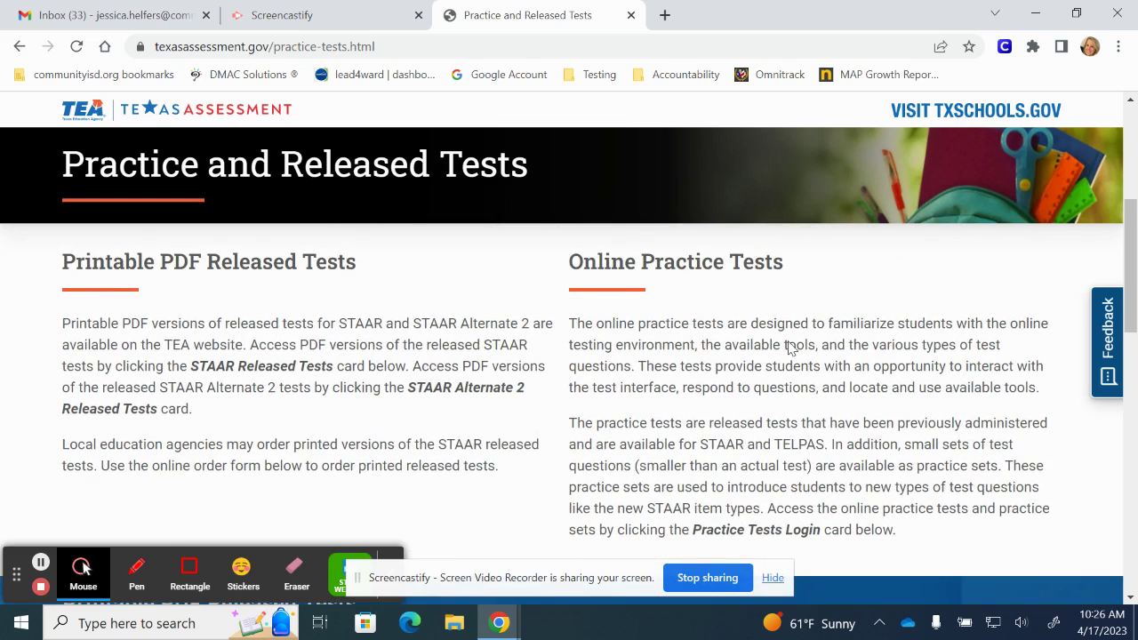
scroll(790, 351, down, 3)
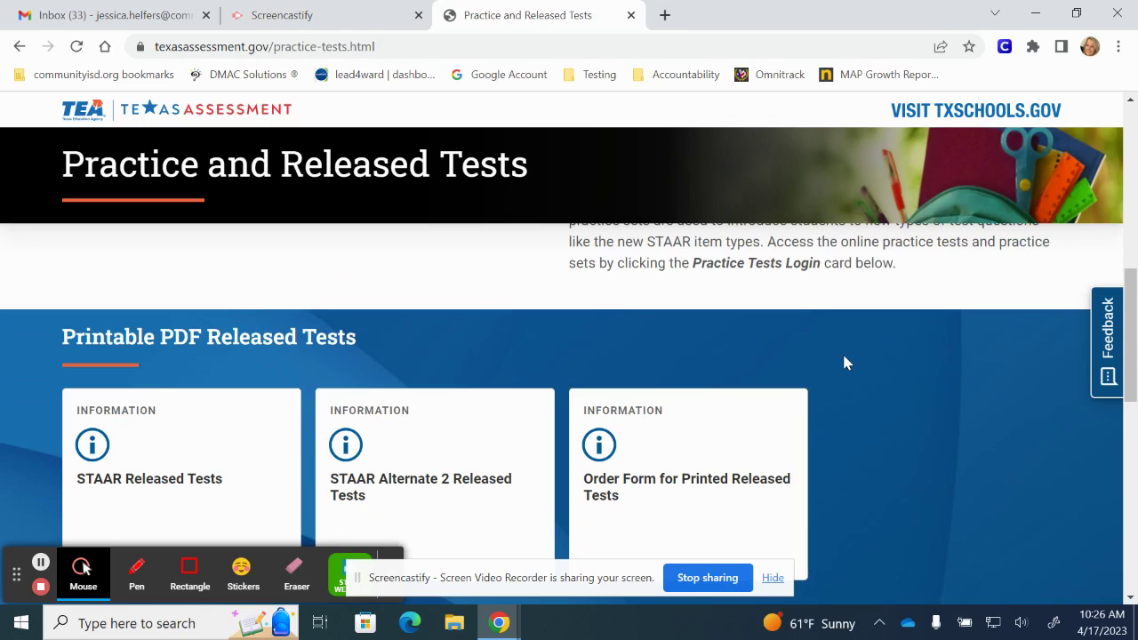
scroll(876, 356, down, 1)
scroll(875, 356, down, 4)
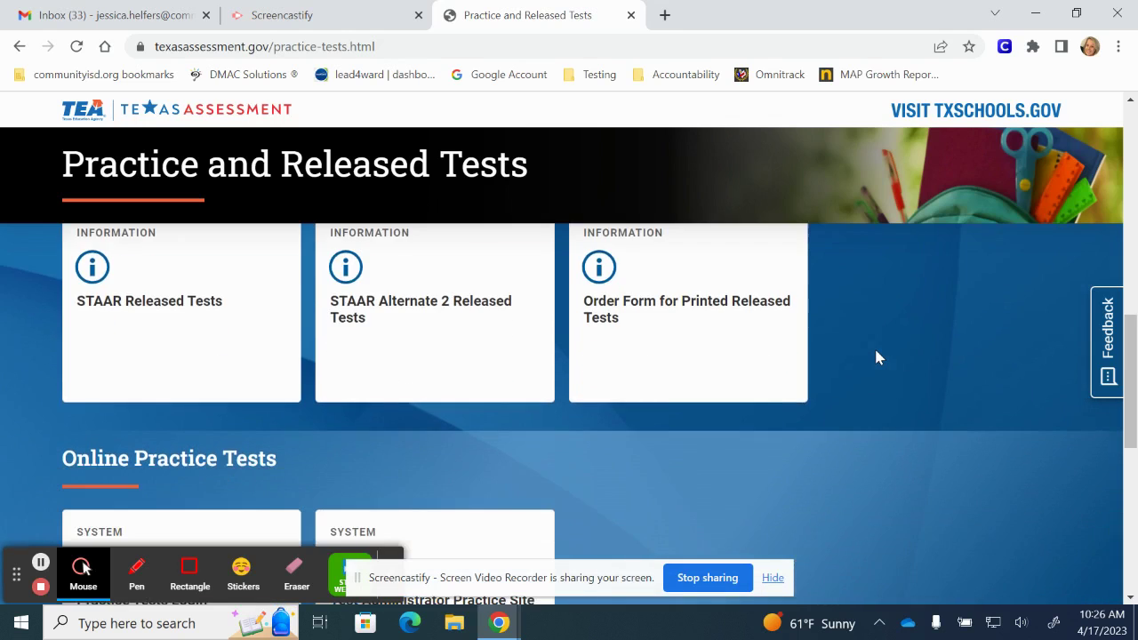
scroll(875, 356, up, 1)
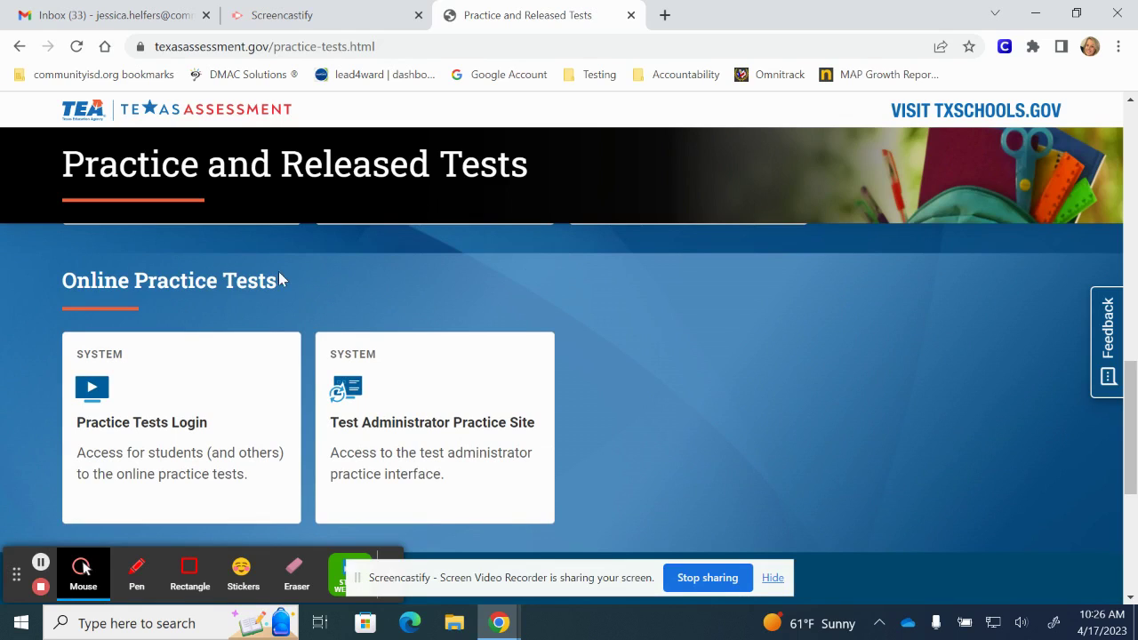
click(157, 435)
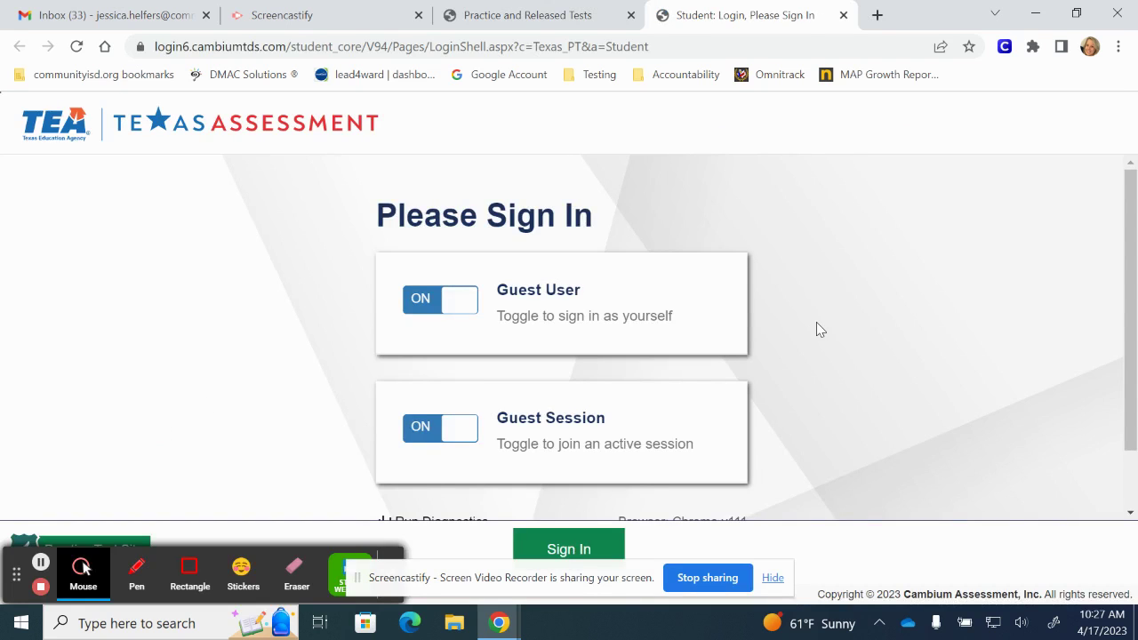
scroll(818, 327, down, 1)
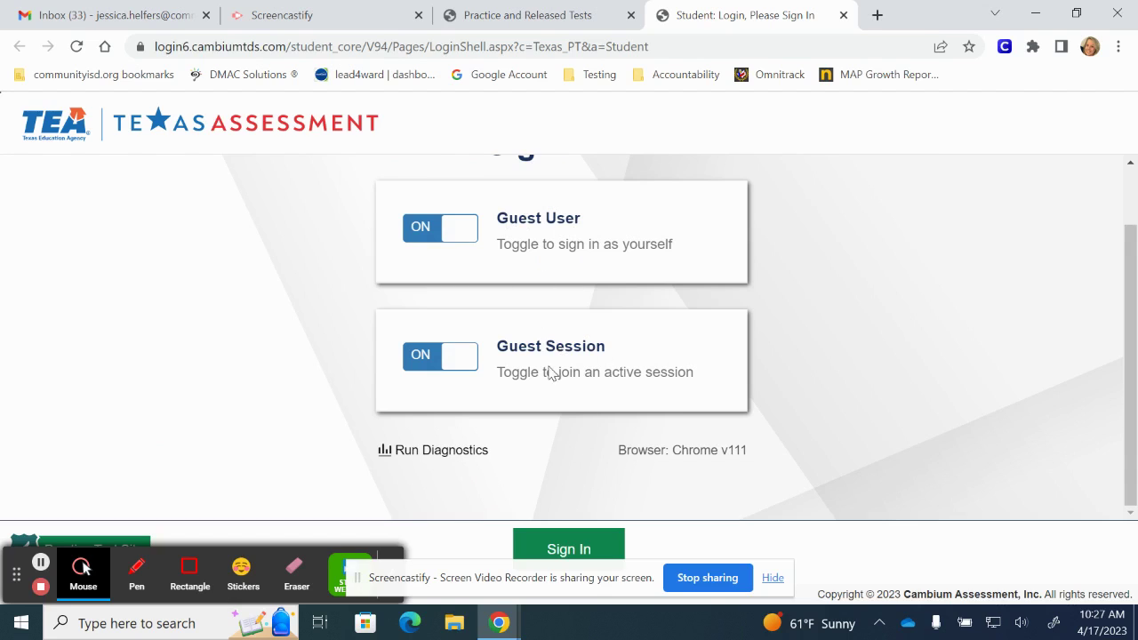
click(617, 539)
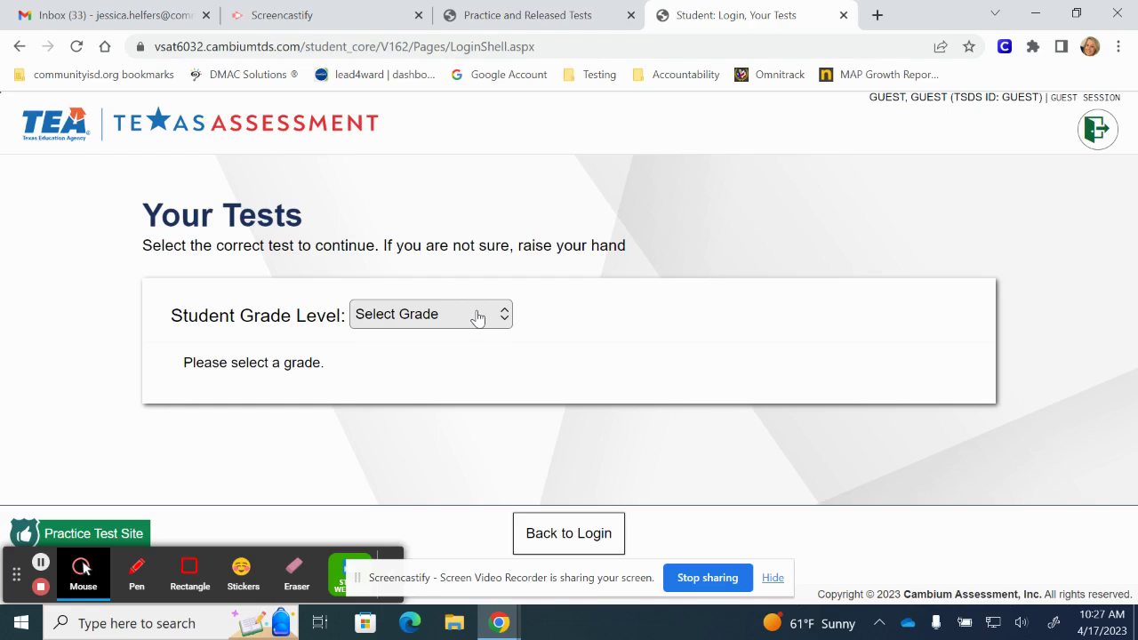
- Set the student grade level to 4 for the practice tests
click(477, 317)
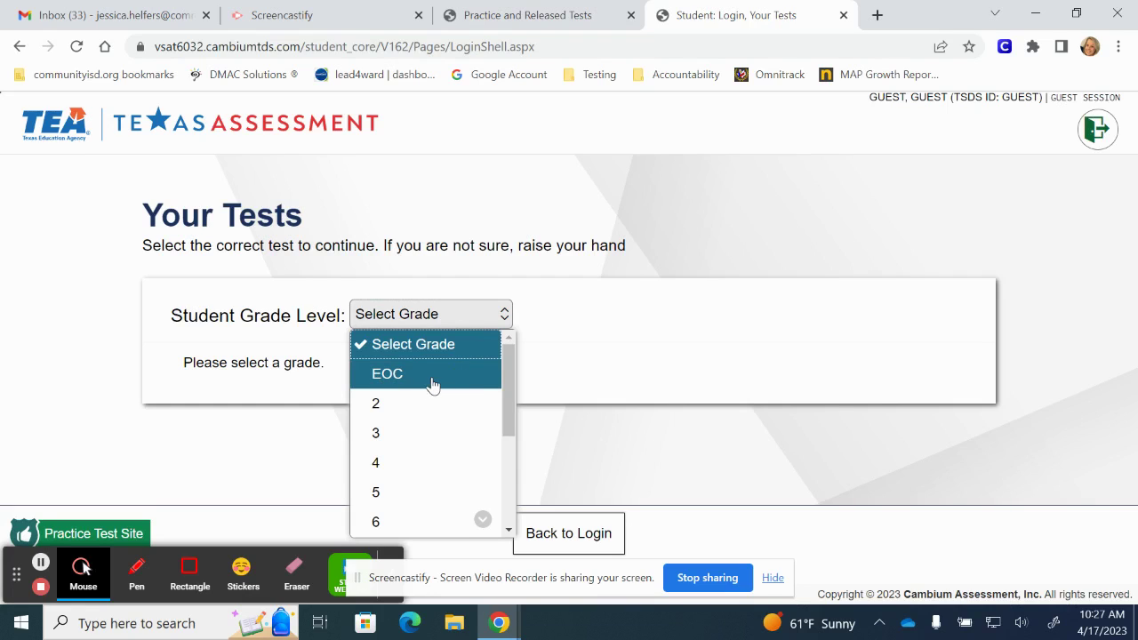
scroll(432, 466, down, 1)
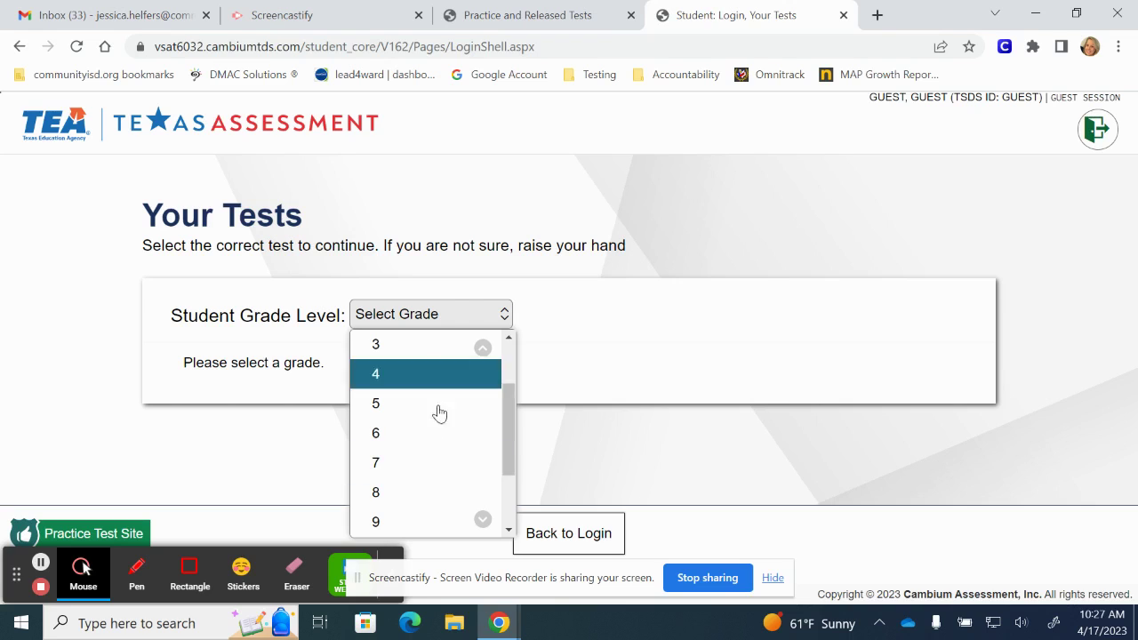
scroll(435, 427, down, 2)
scroll(431, 482, up, 4)
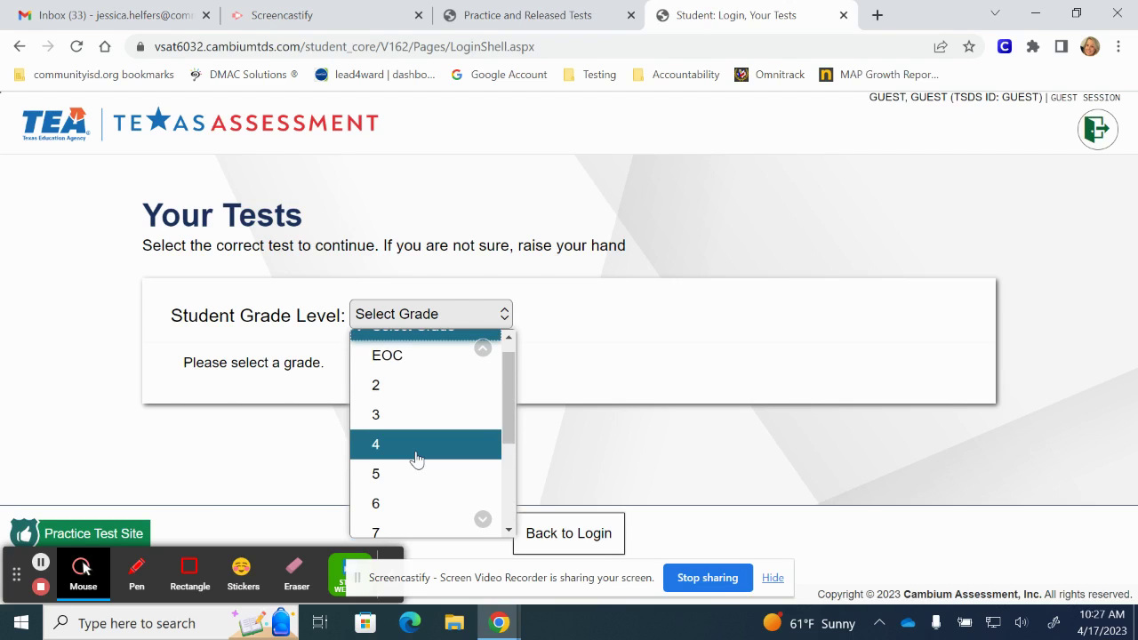
click(429, 444)
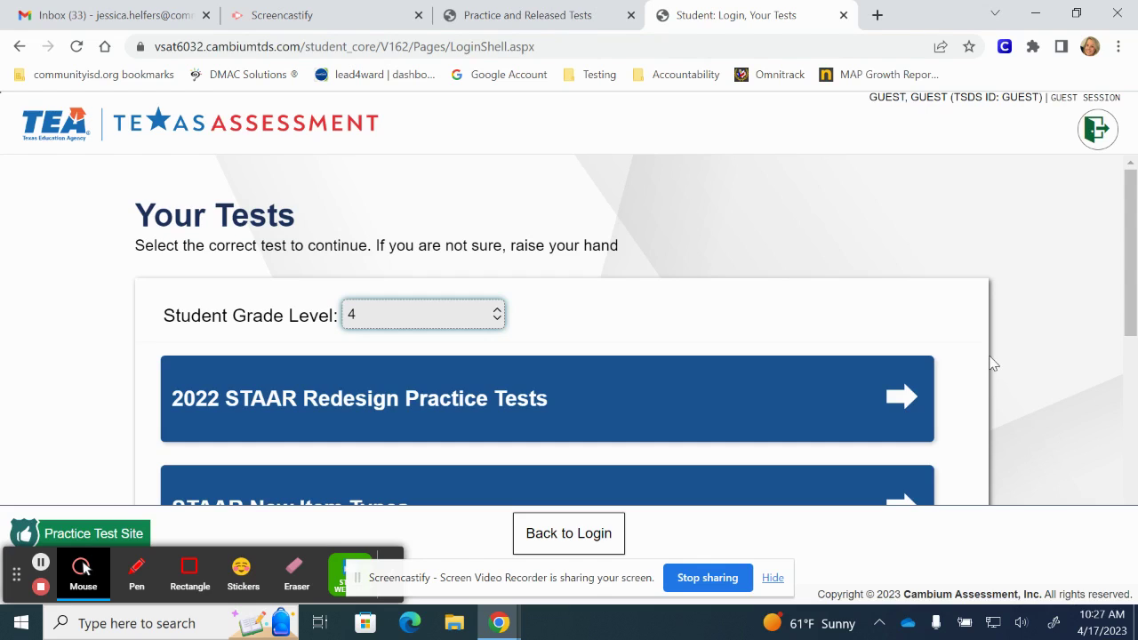
- Review the grade 4 test categories and expand the 2022 STAAR Redesign Practice Tests to show the Reading tests
scroll(990, 356, down, 1)
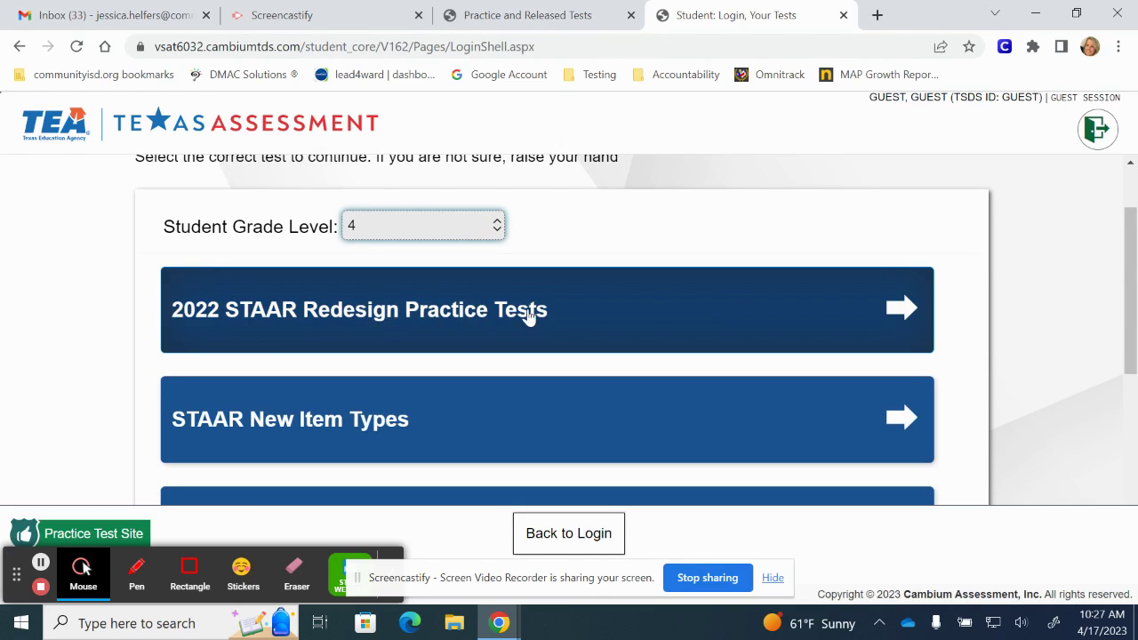
scroll(587, 318, down, 1)
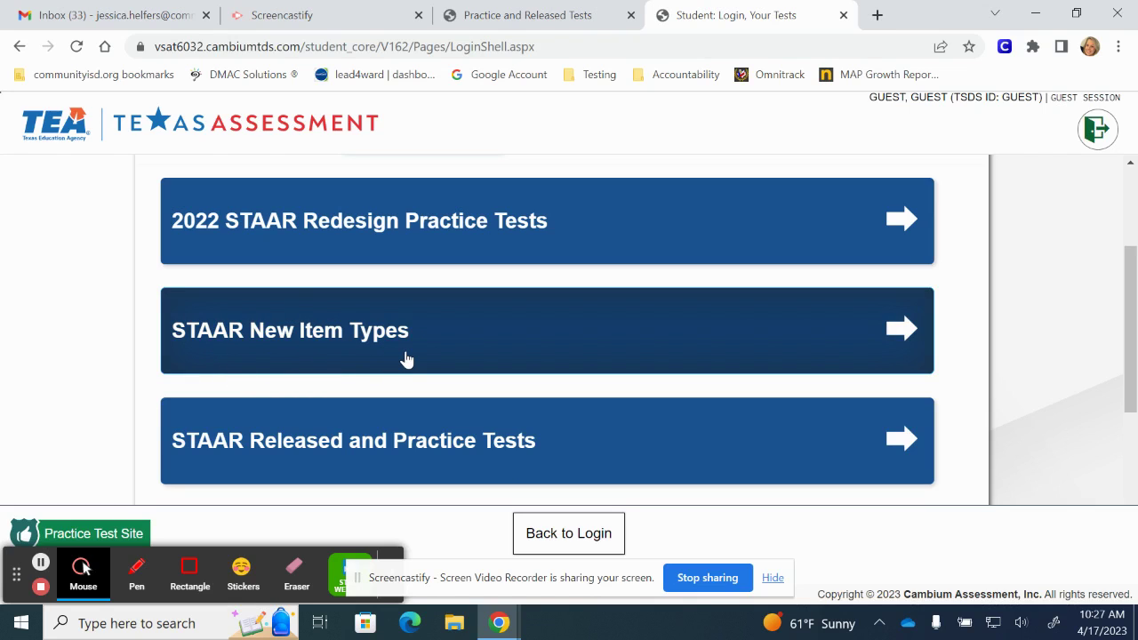
scroll(472, 350, down, 1)
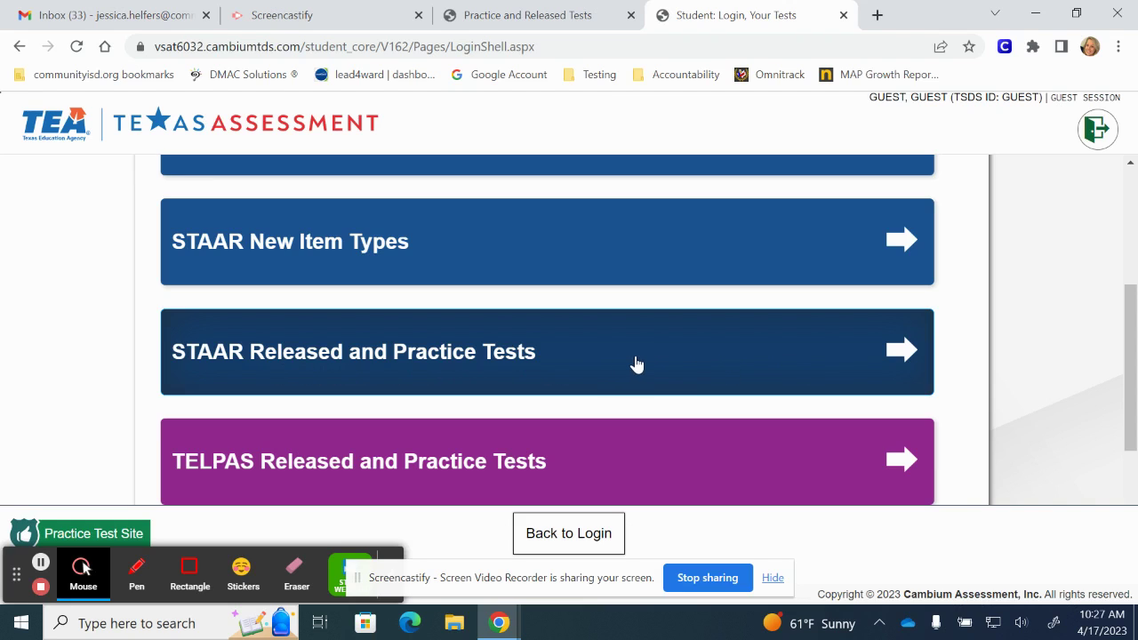
scroll(637, 365, up, 2)
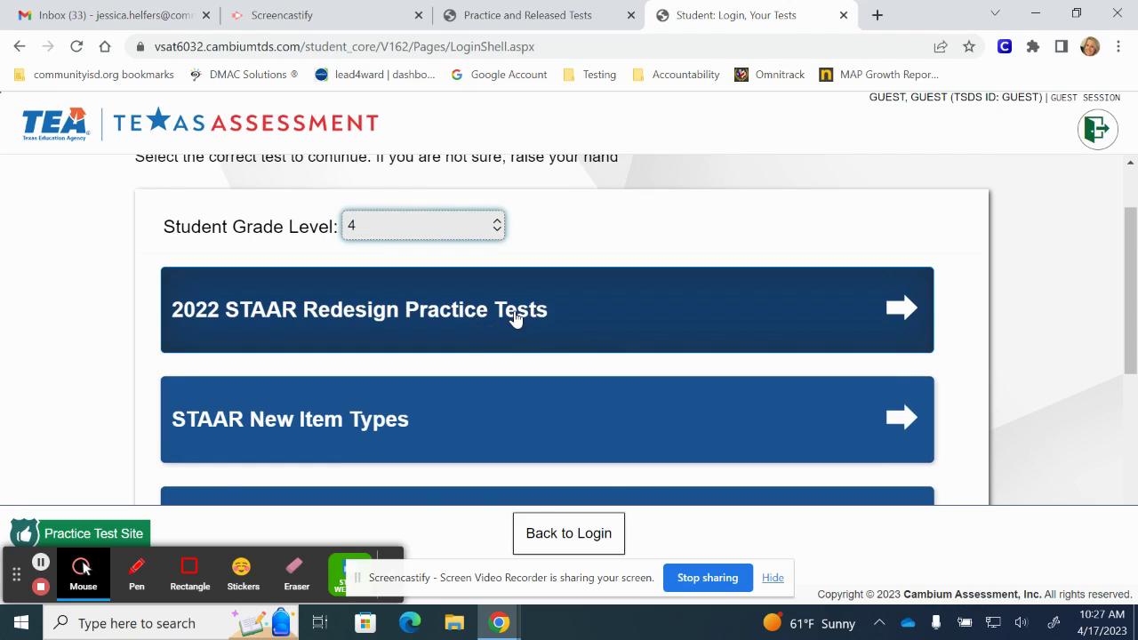
click(516, 320)
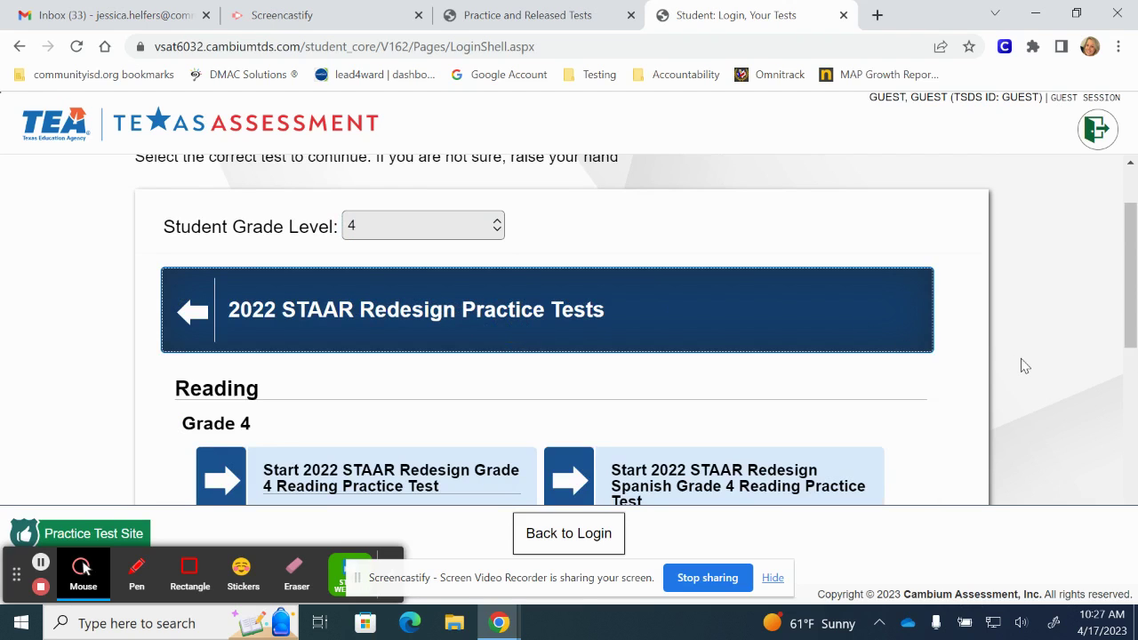
scroll(1025, 365, down, 2)
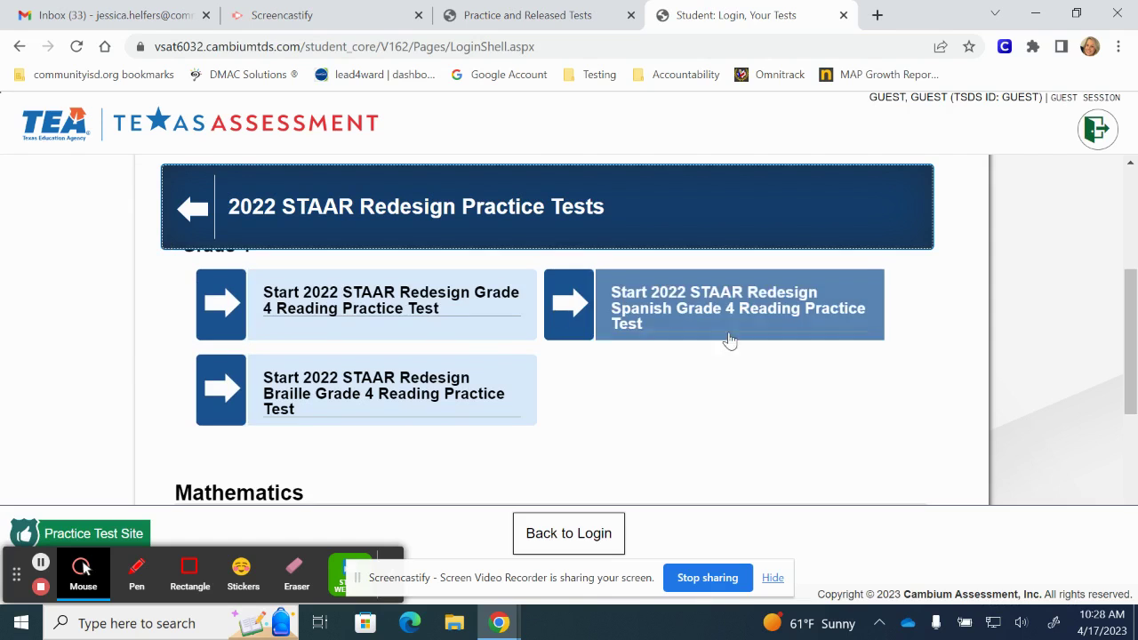
- Look over the Reading and Mathematics tests and start the 2022 STAAR Redesign Grade 4 Reading Practice Test
scroll(743, 399, down, 2)
scroll(744, 399, down, 1)
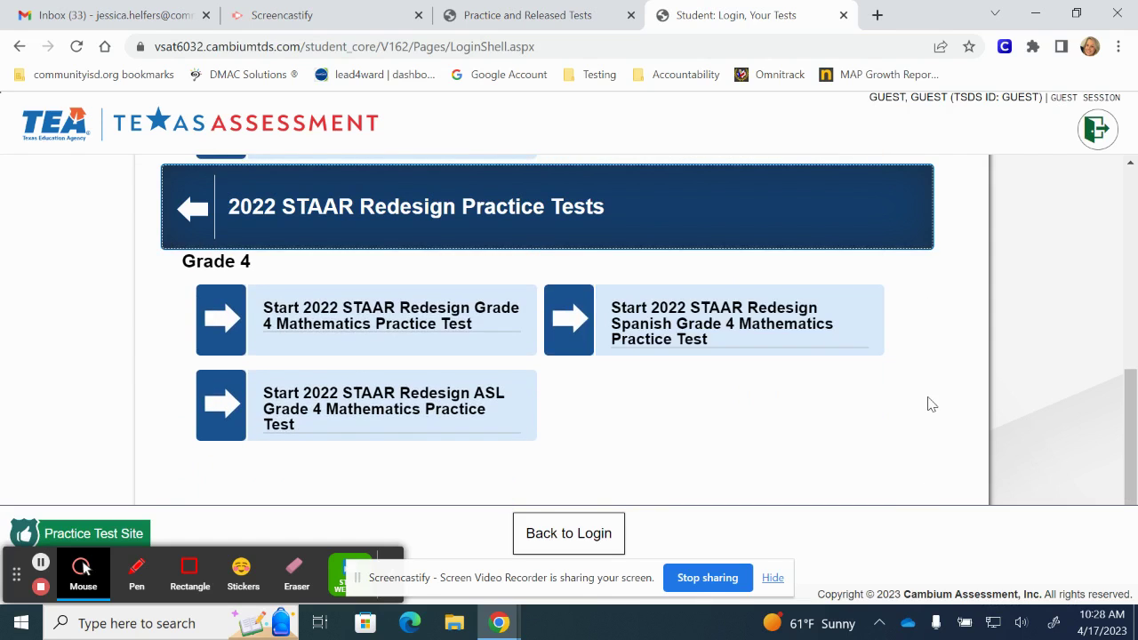
scroll(972, 401, up, 3)
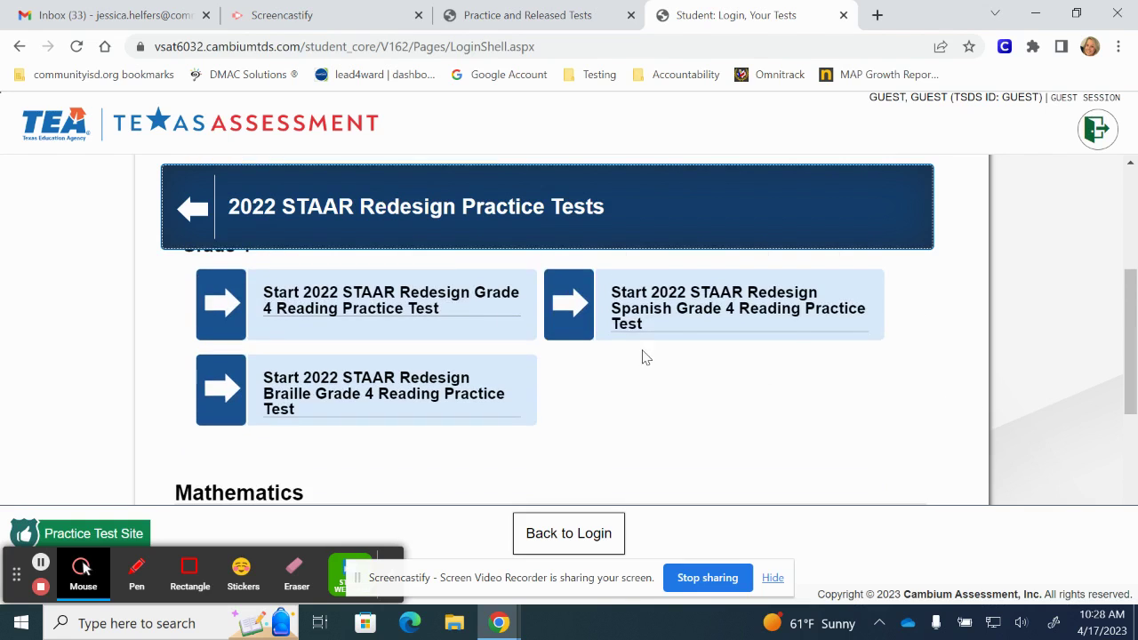
click(444, 302)
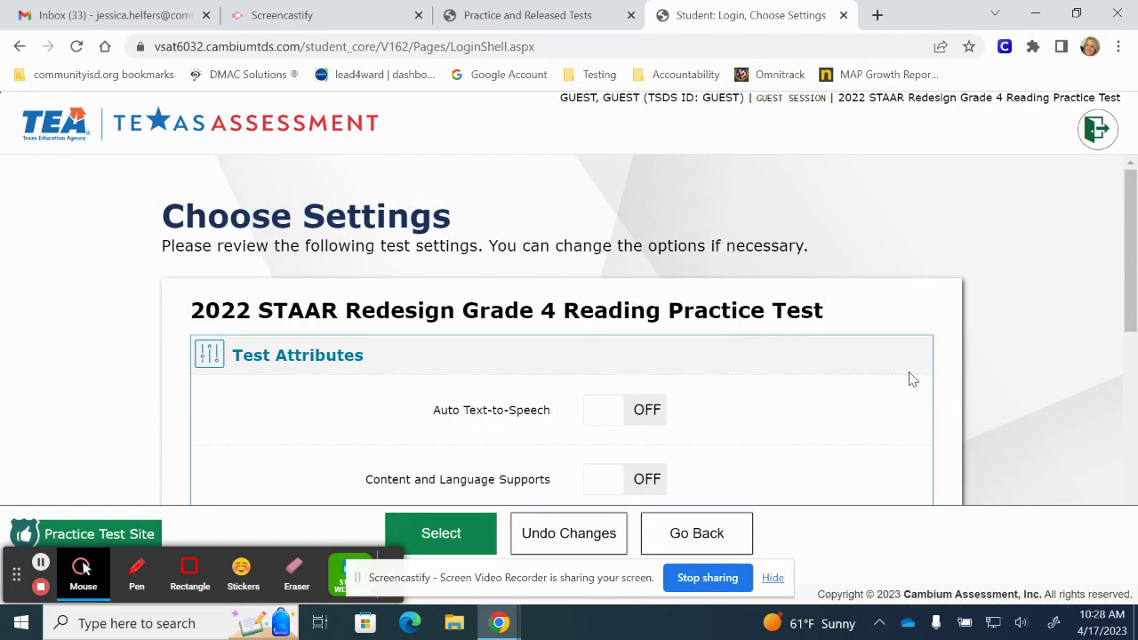
- Switch Content and Language Supports on and back off, and do the same for Auto Text-to-Speech
scroll(980, 348, down, 1)
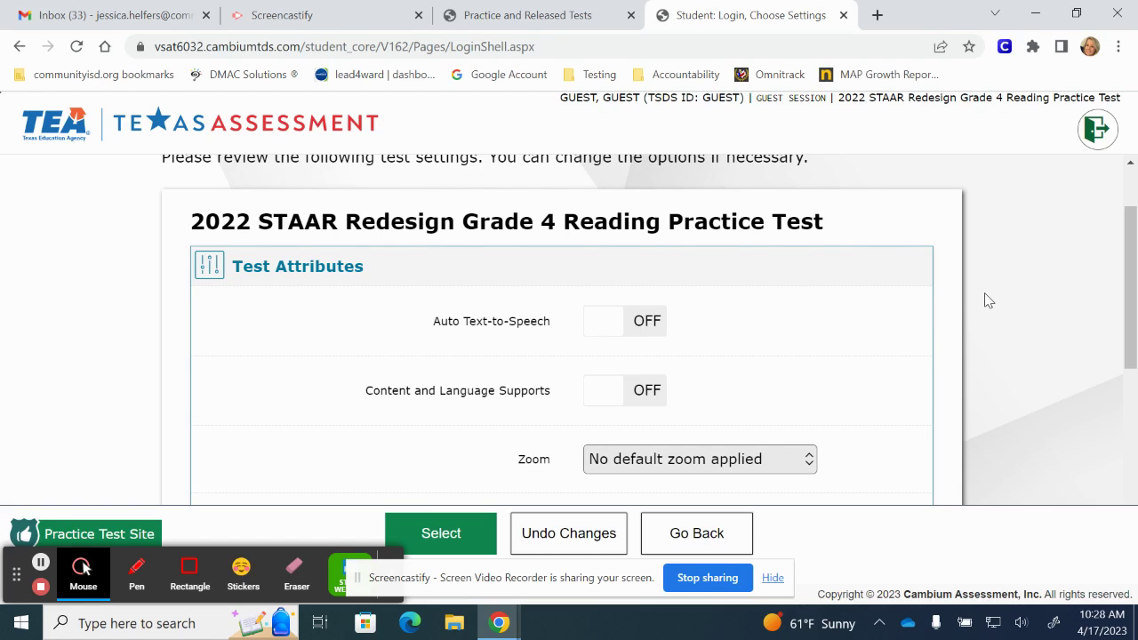
click(620, 392)
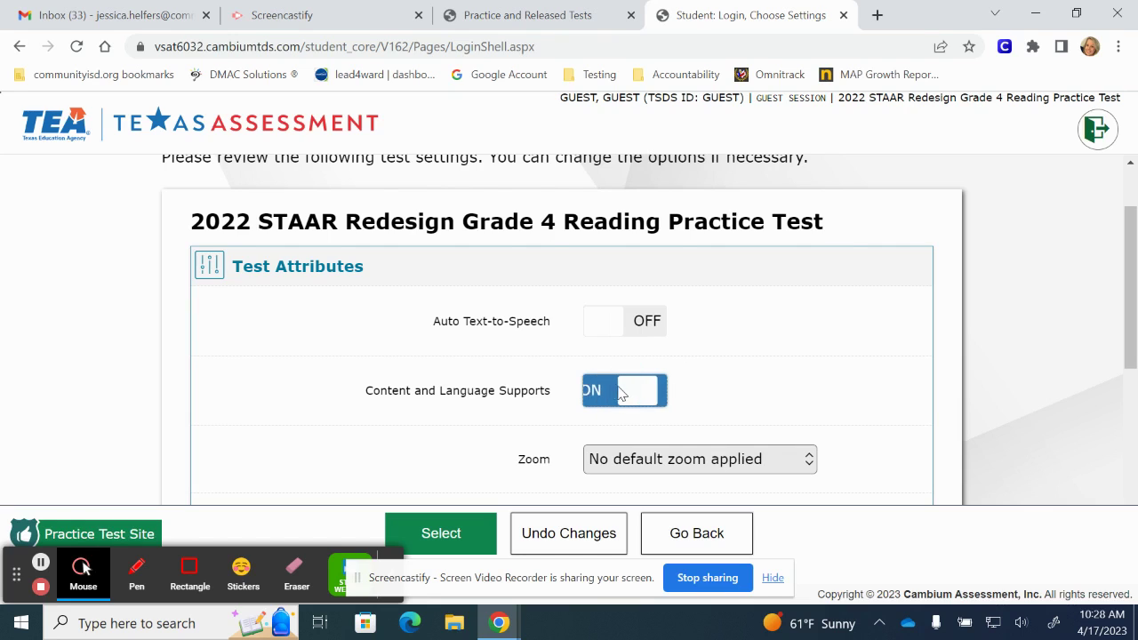
click(654, 391)
scroll(869, 363, down, 1)
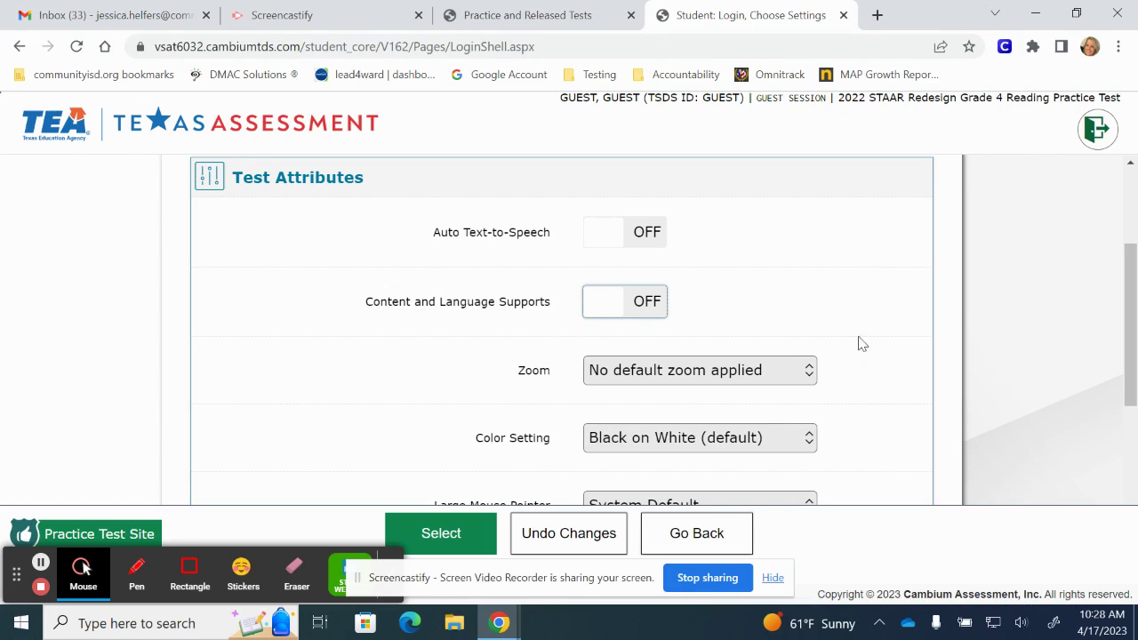
click(602, 238)
click(646, 233)
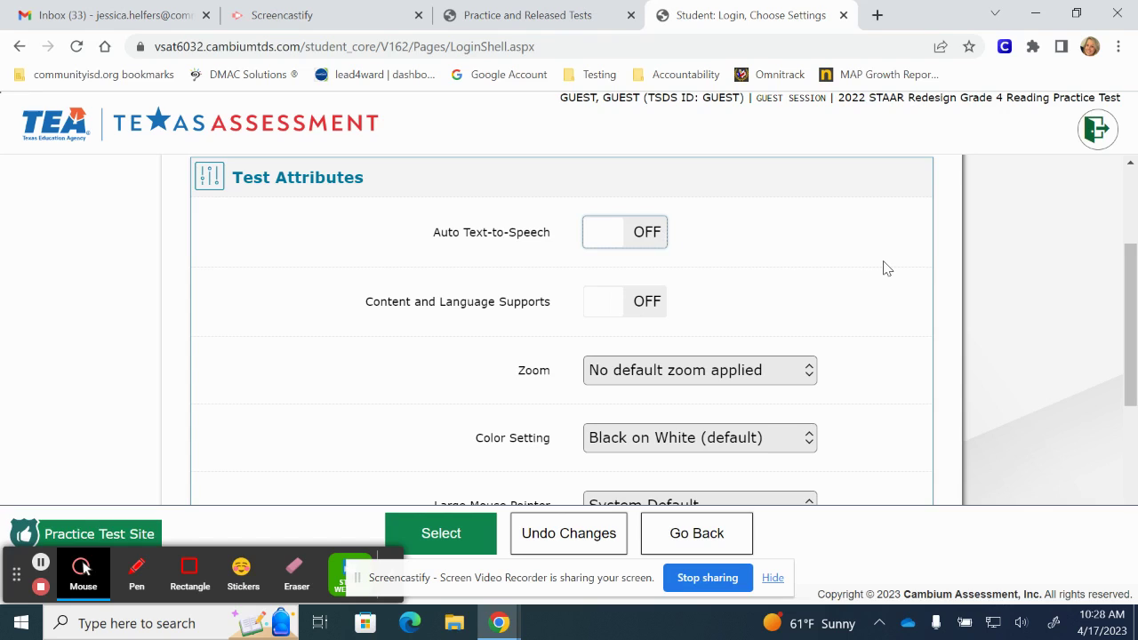
- Review the remaining test settings, including the Zoom and Color Setting choices, without changing them
scroll(895, 281, down, 1)
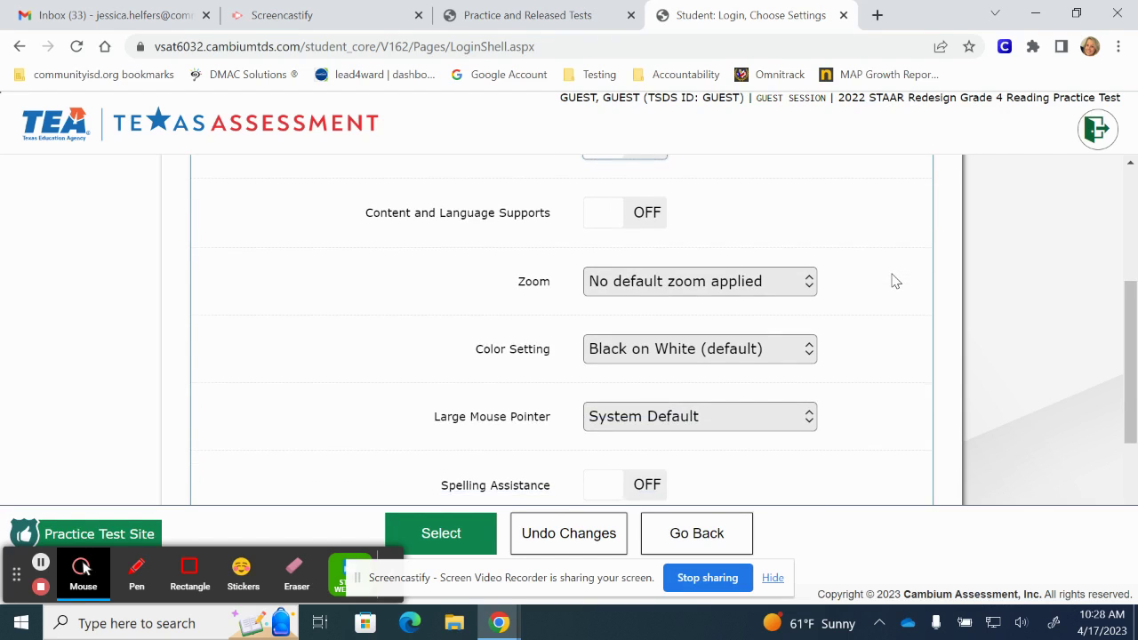
scroll(893, 280, down, 2)
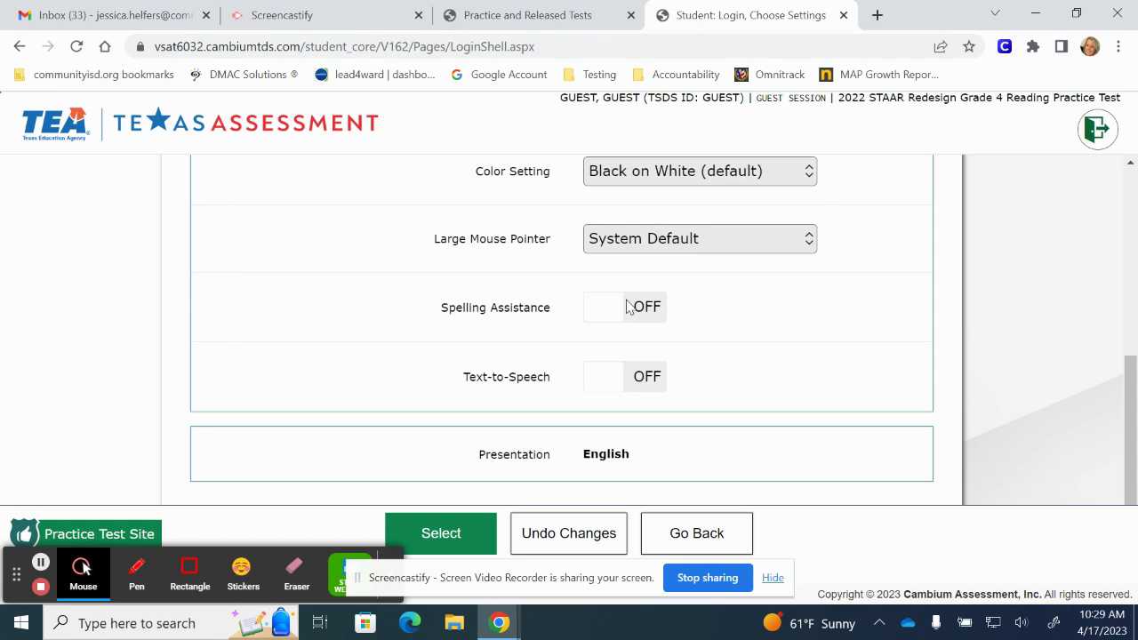
scroll(871, 331, up, 1)
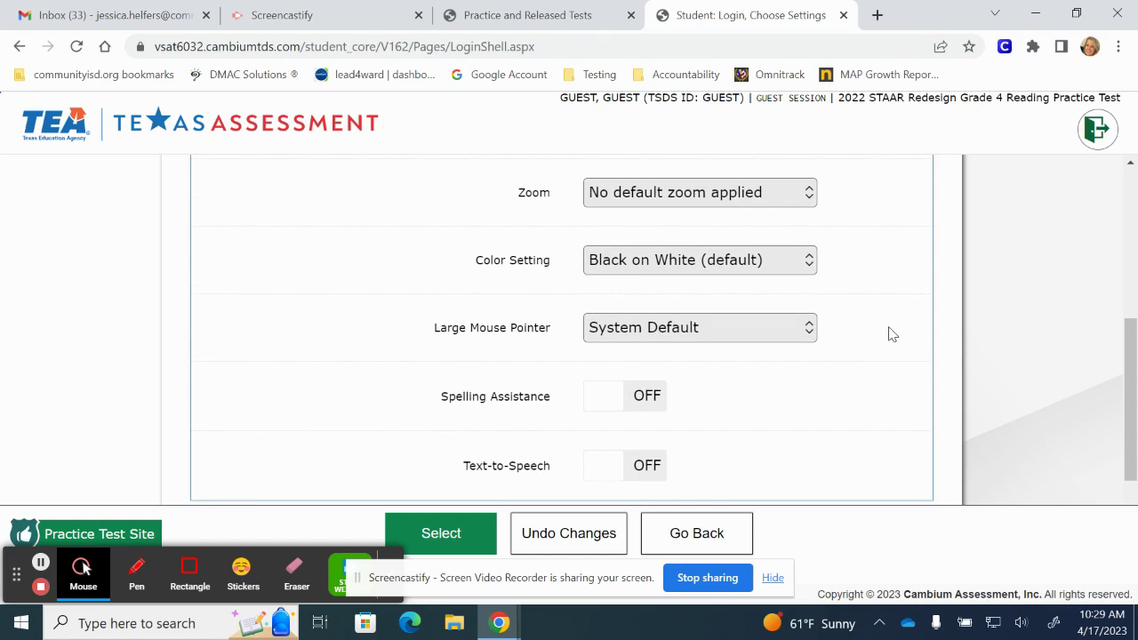
scroll(887, 334, up, 1)
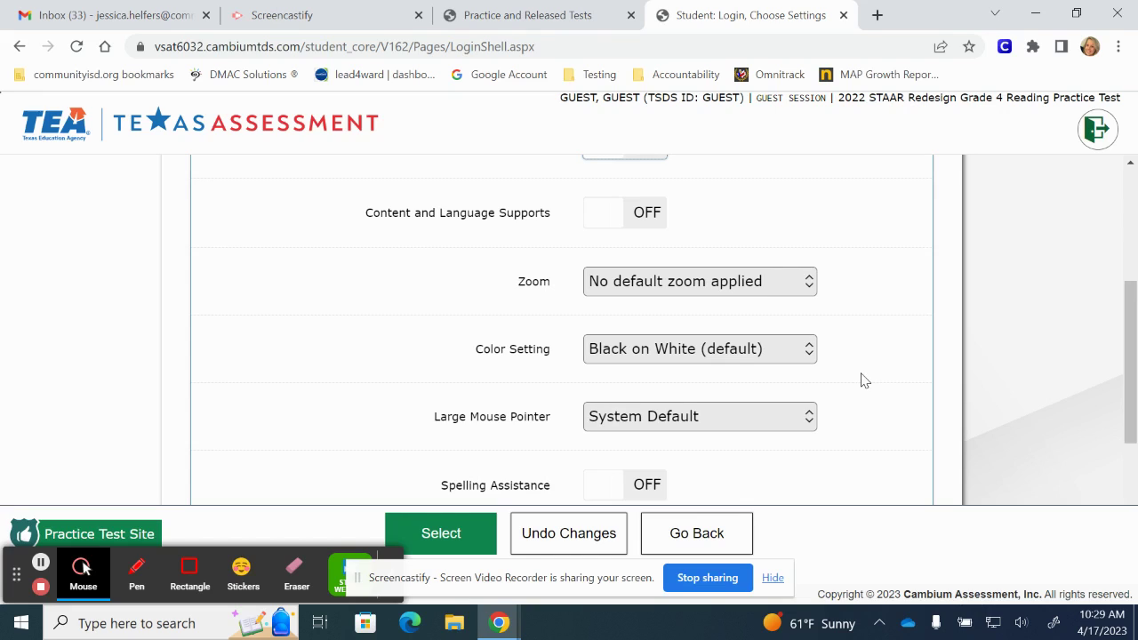
click(805, 293)
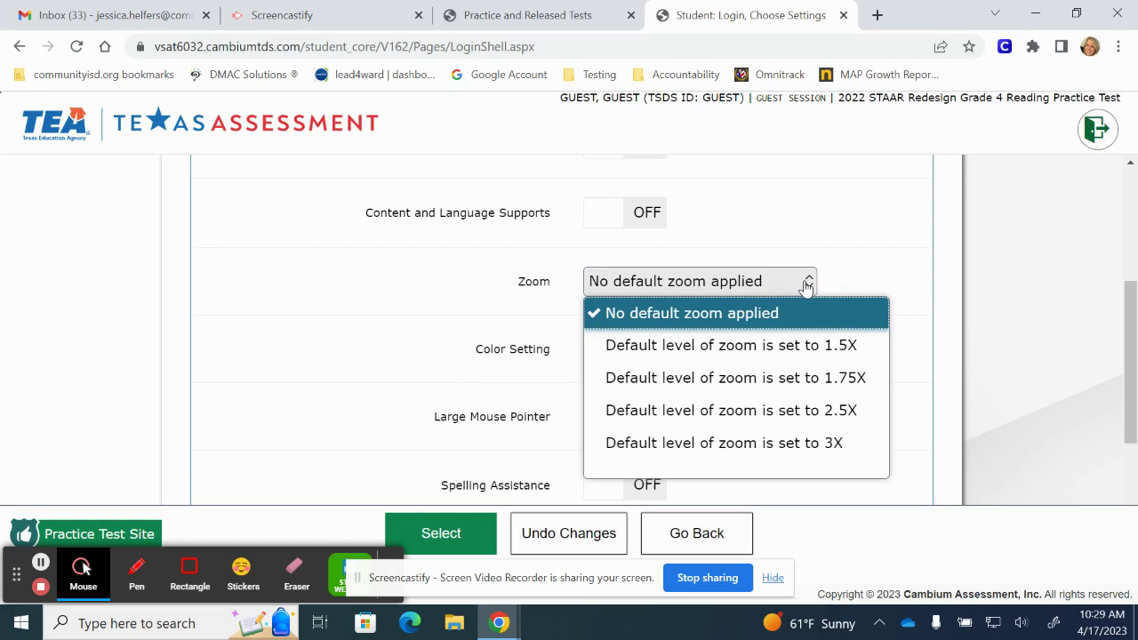
click(806, 286)
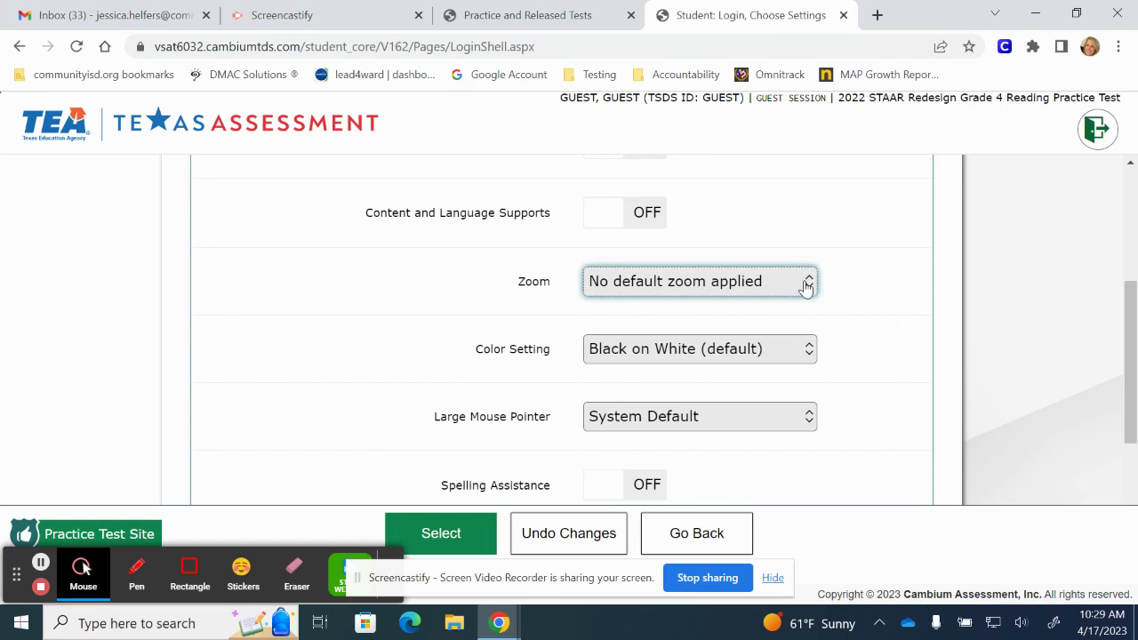
click(811, 360)
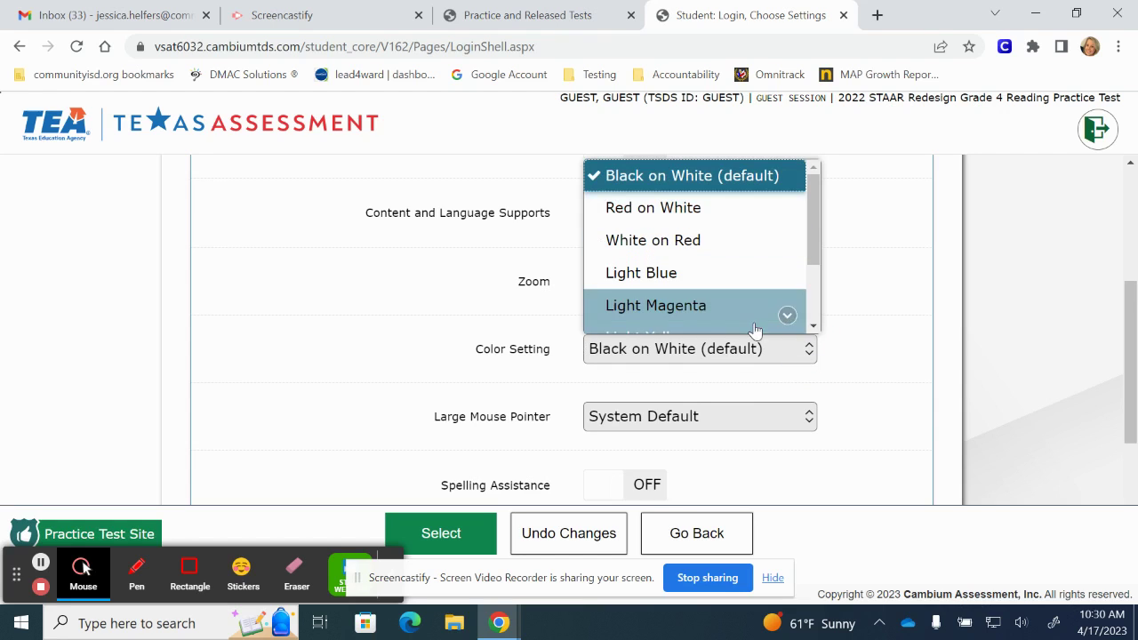
click(885, 371)
- Accept the chosen test settings, review the Test Information page and begin the reading practice test
scroll(886, 386, down, 2)
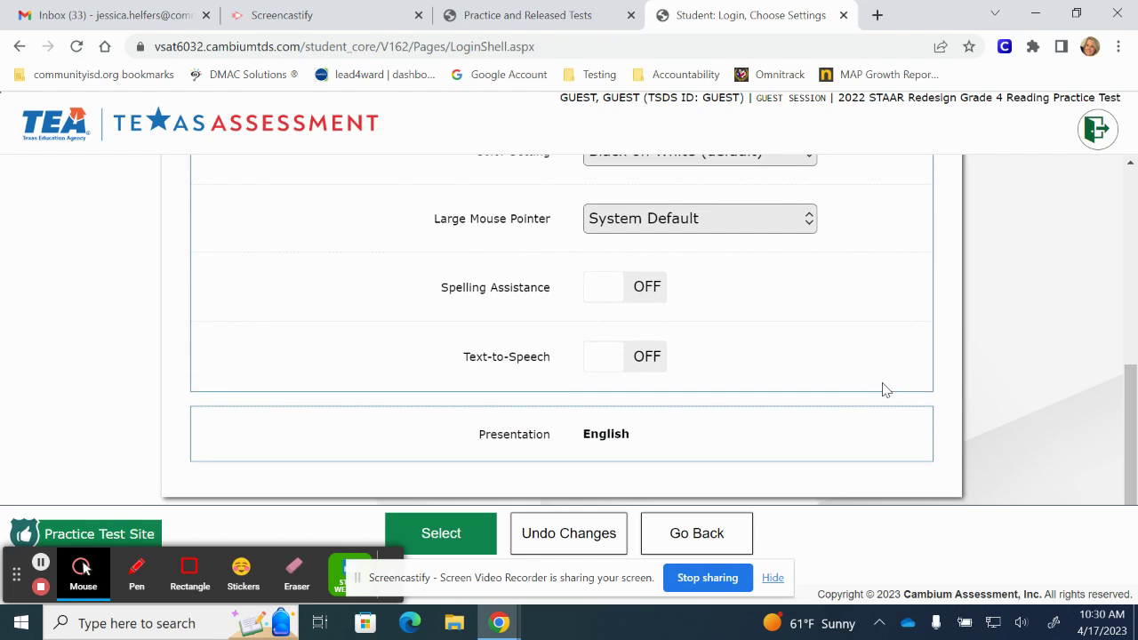
click(440, 536)
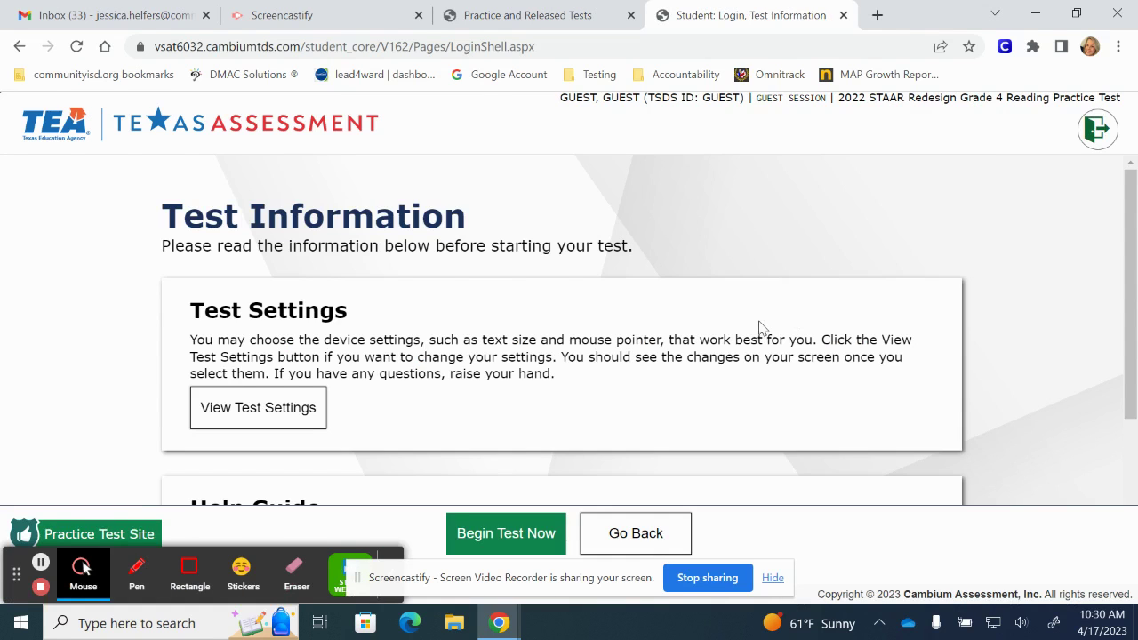
scroll(611, 339, down, 2)
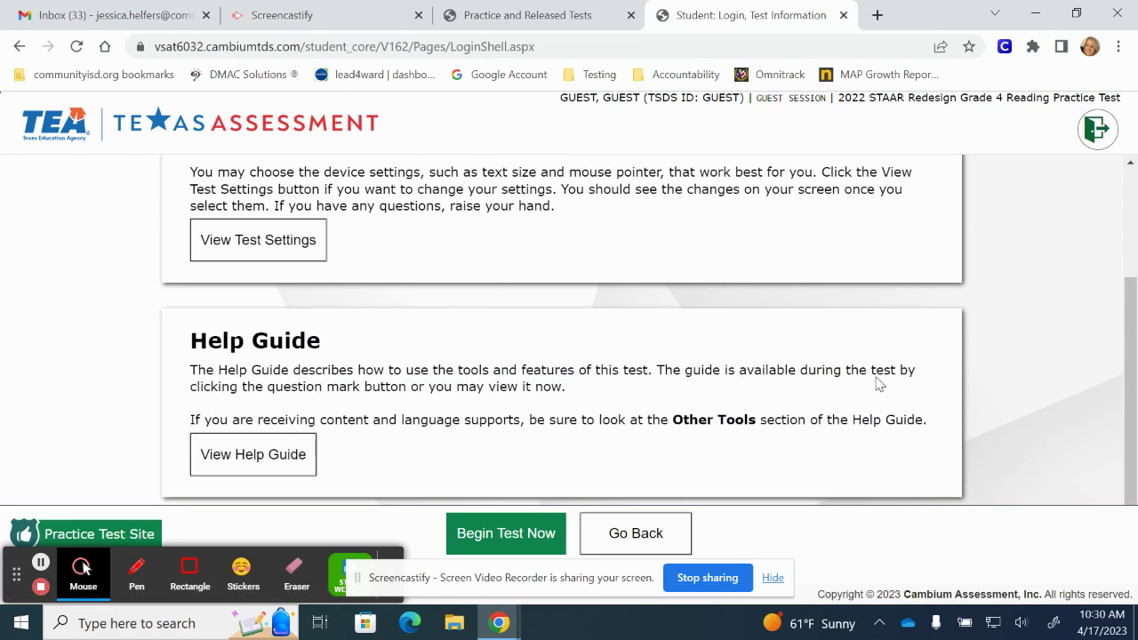
click(521, 533)
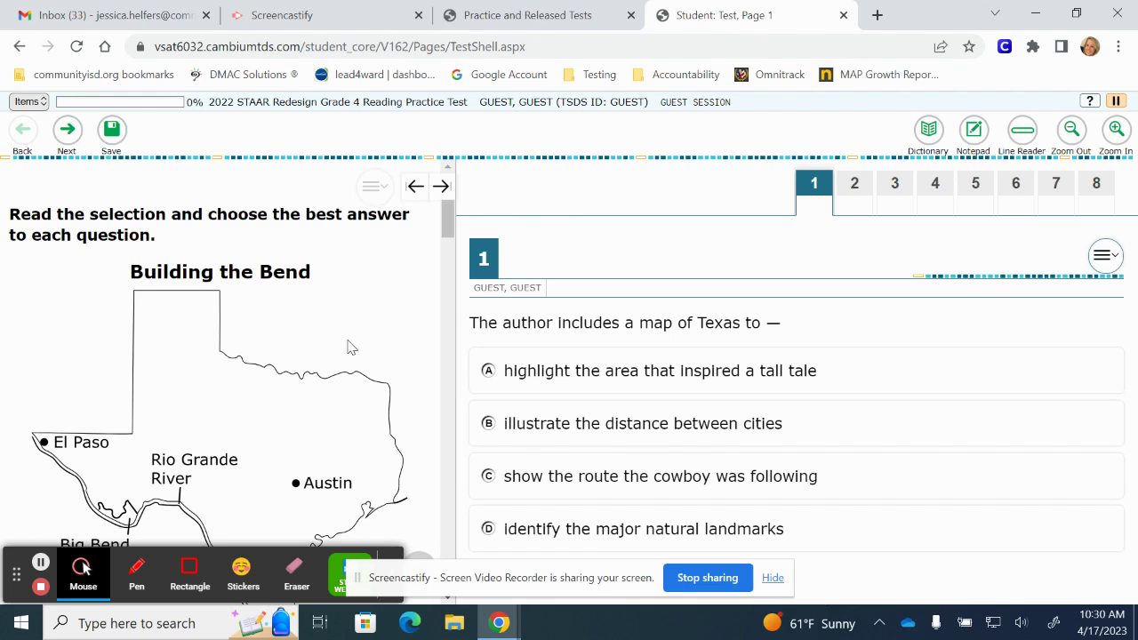
- Look through the "Building the Bend" reading passage from the Texas map to the final scene
scroll(349, 330, down, 1)
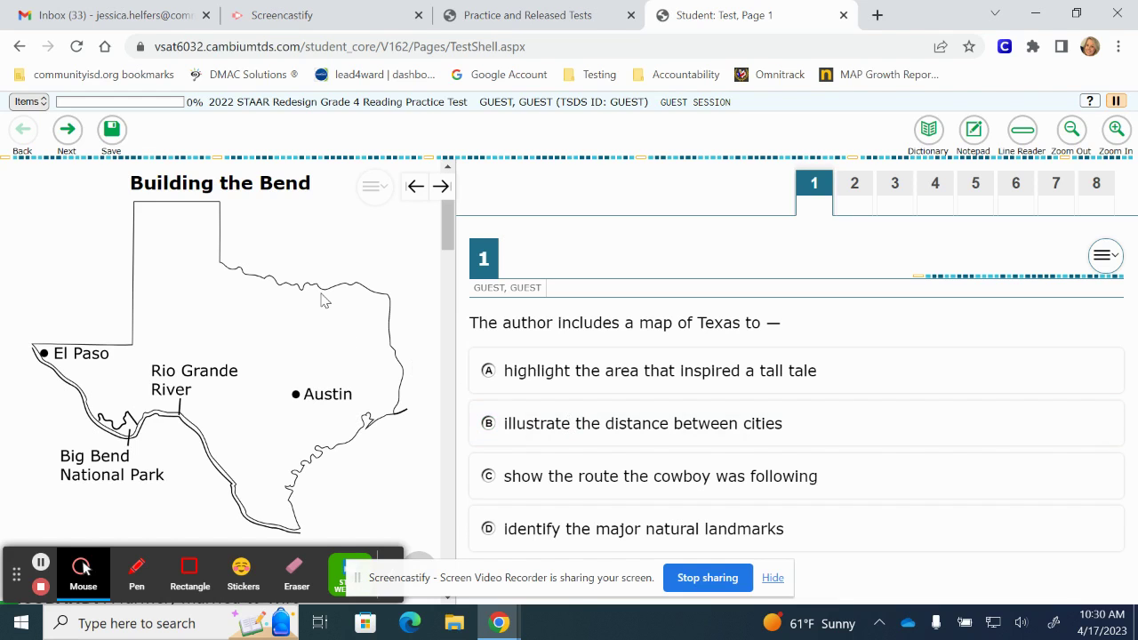
scroll(288, 361, down, 10)
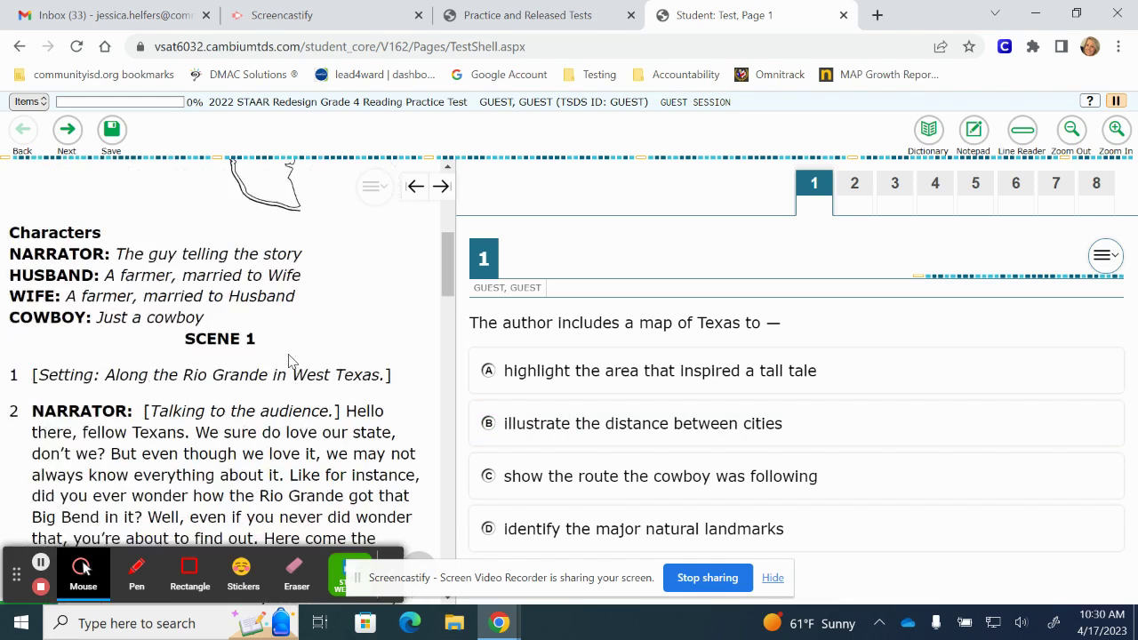
scroll(288, 361, down, 10)
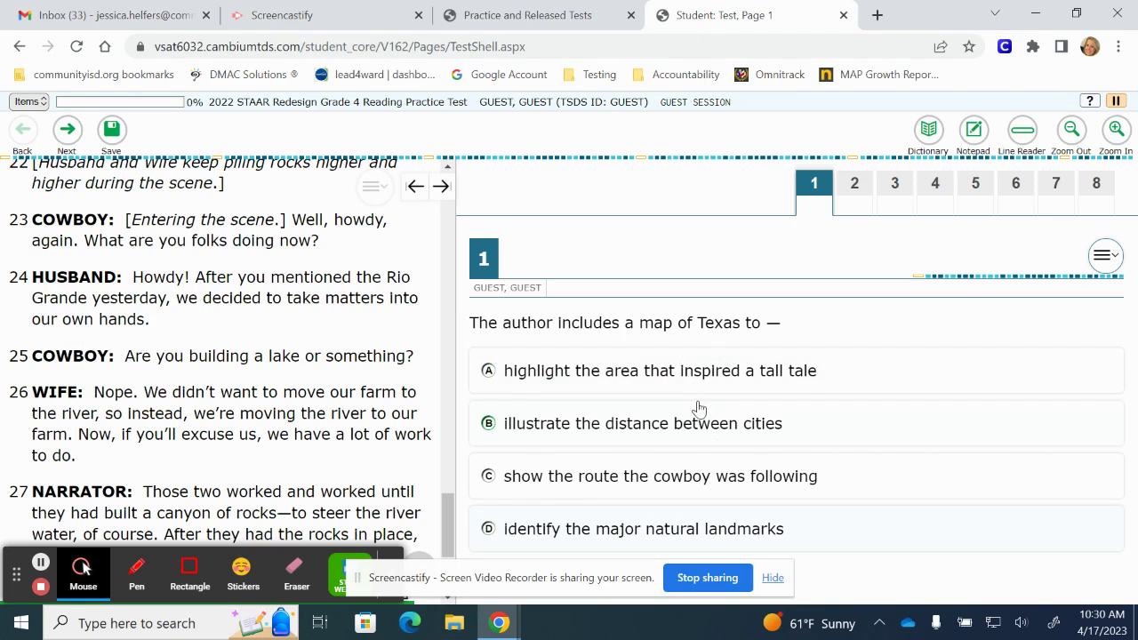
- Demonstrate expanding the reading passage across the page and restoring the split view with the questions, three times
click(440, 189)
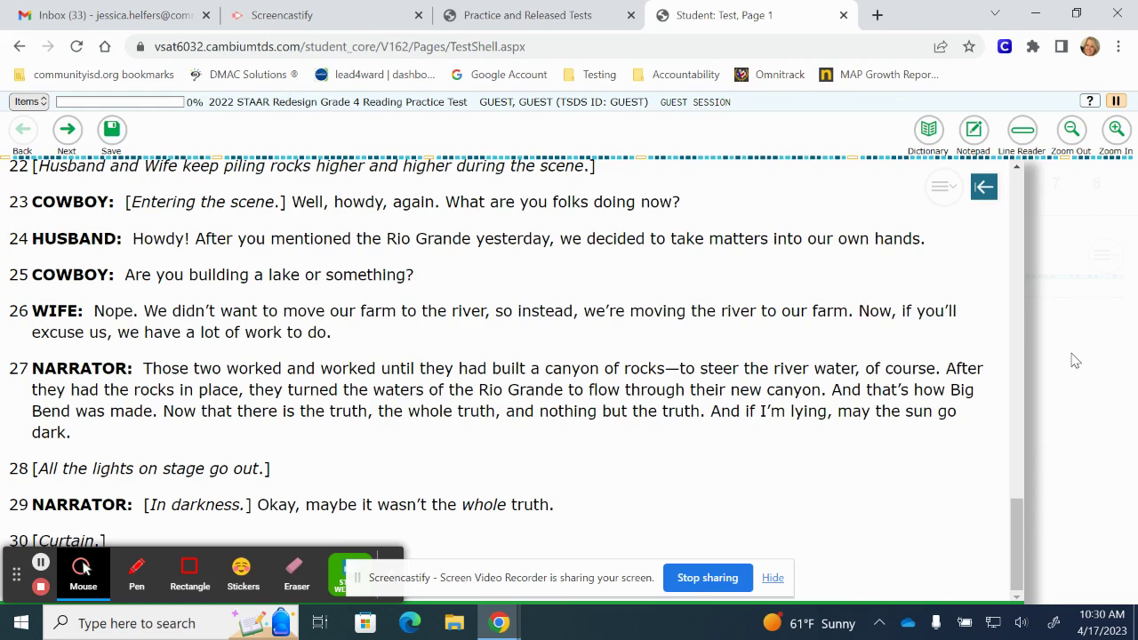
click(983, 194)
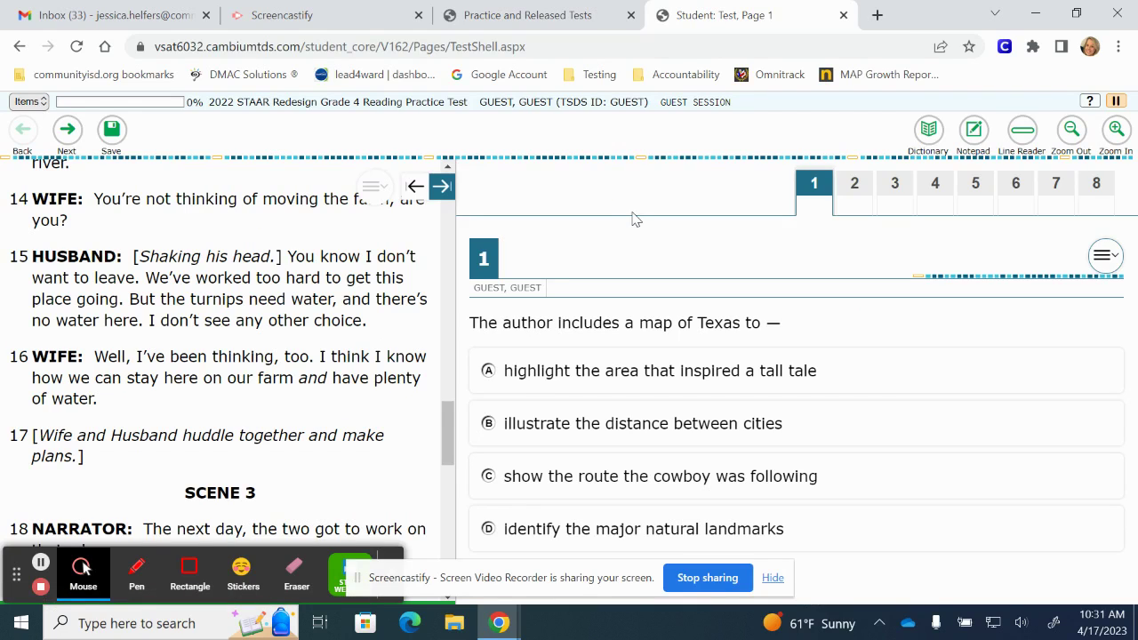
click(440, 185)
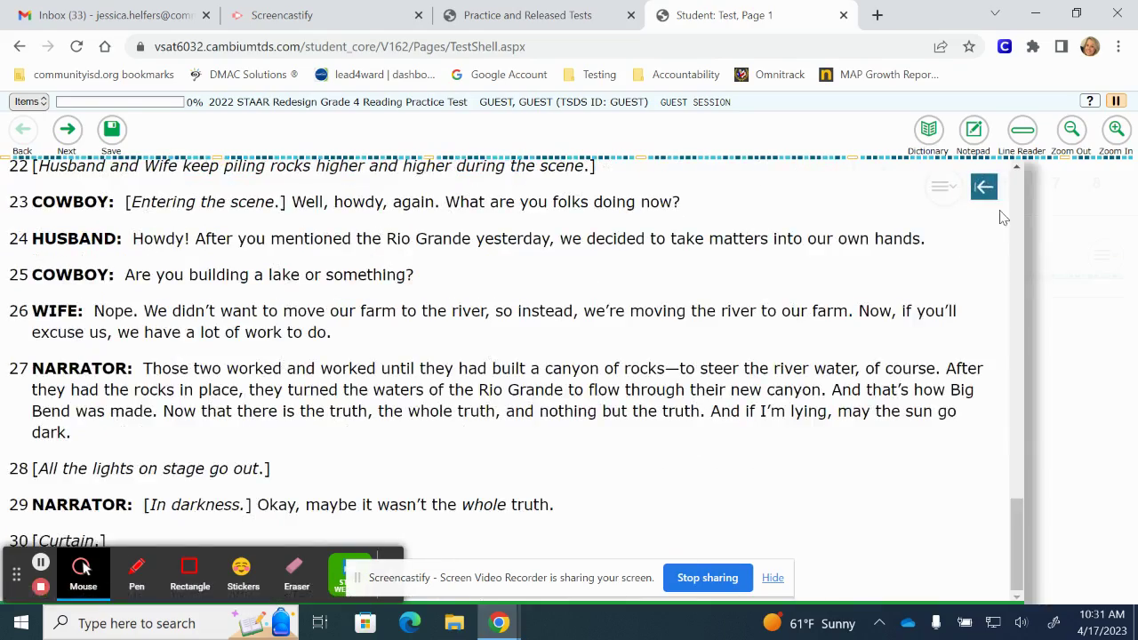
click(983, 192)
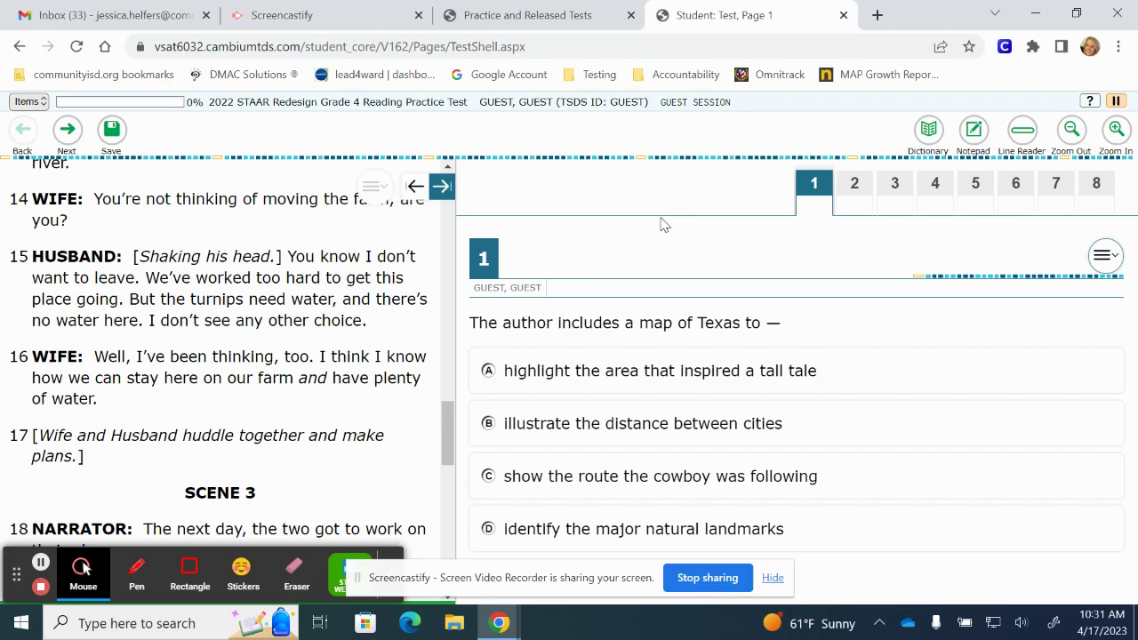
click(441, 185)
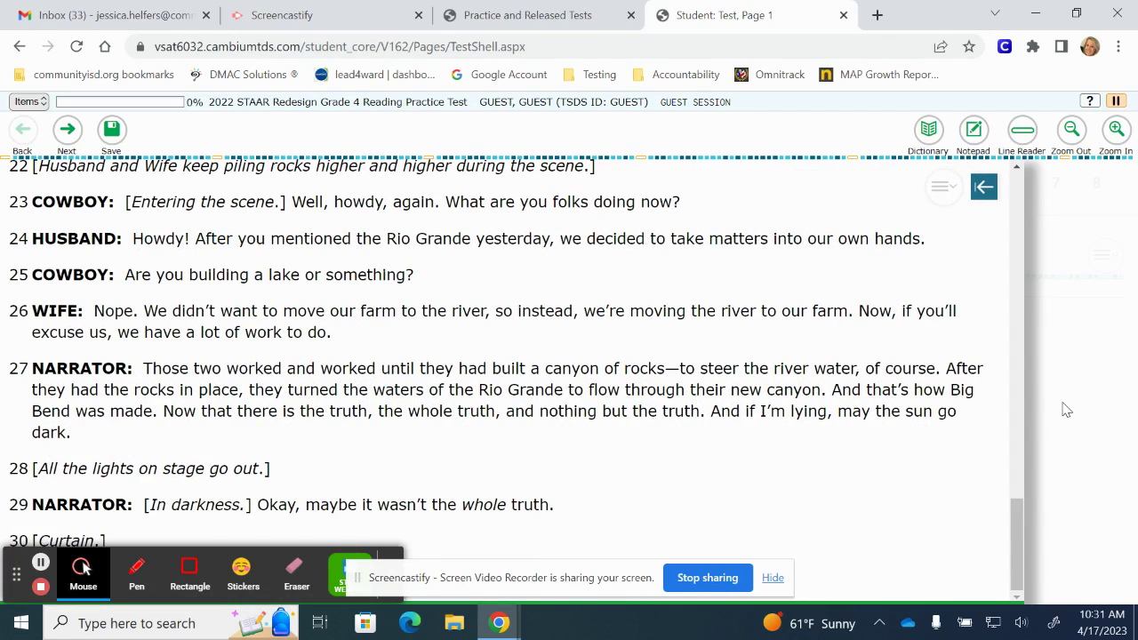
click(984, 189)
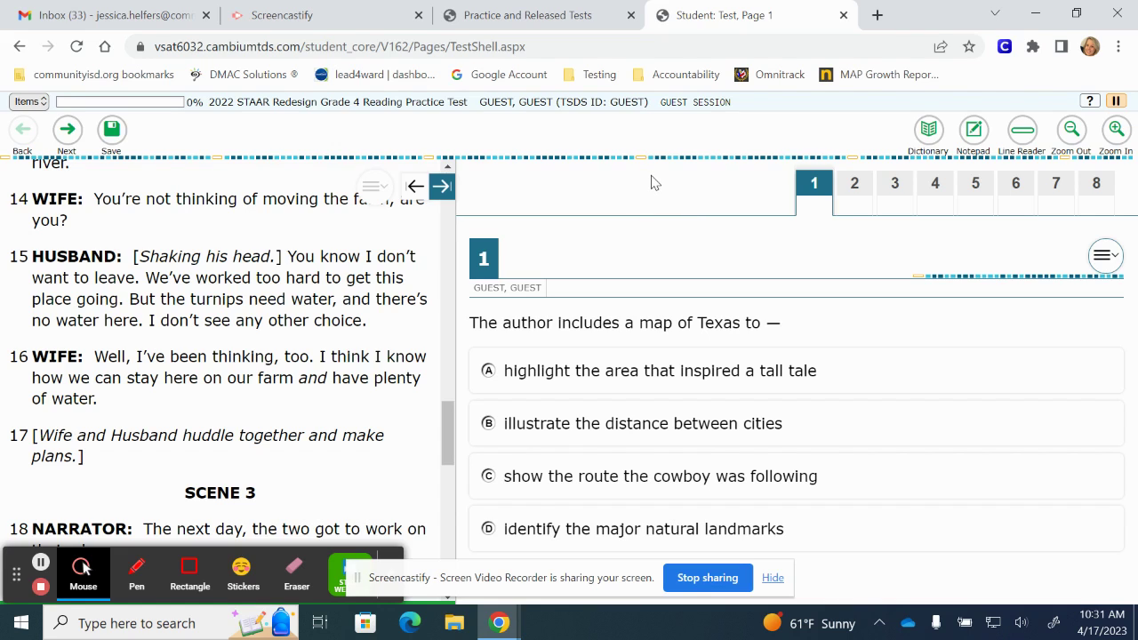
- Look up the word "distance" in the test's Dictionary tool
click(928, 132)
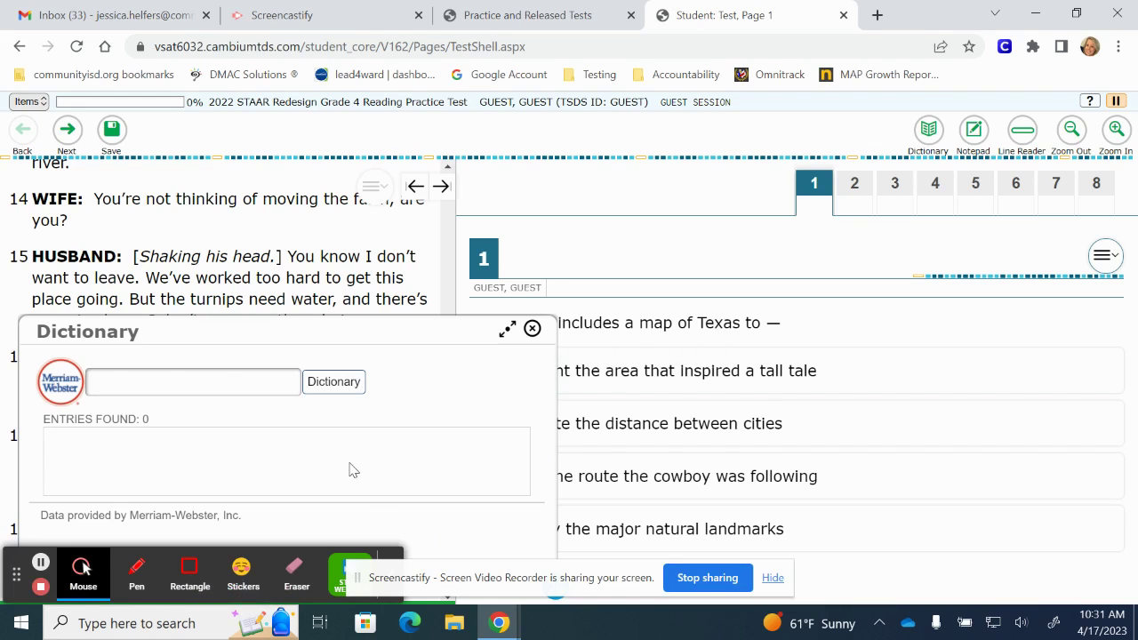
click(221, 380)
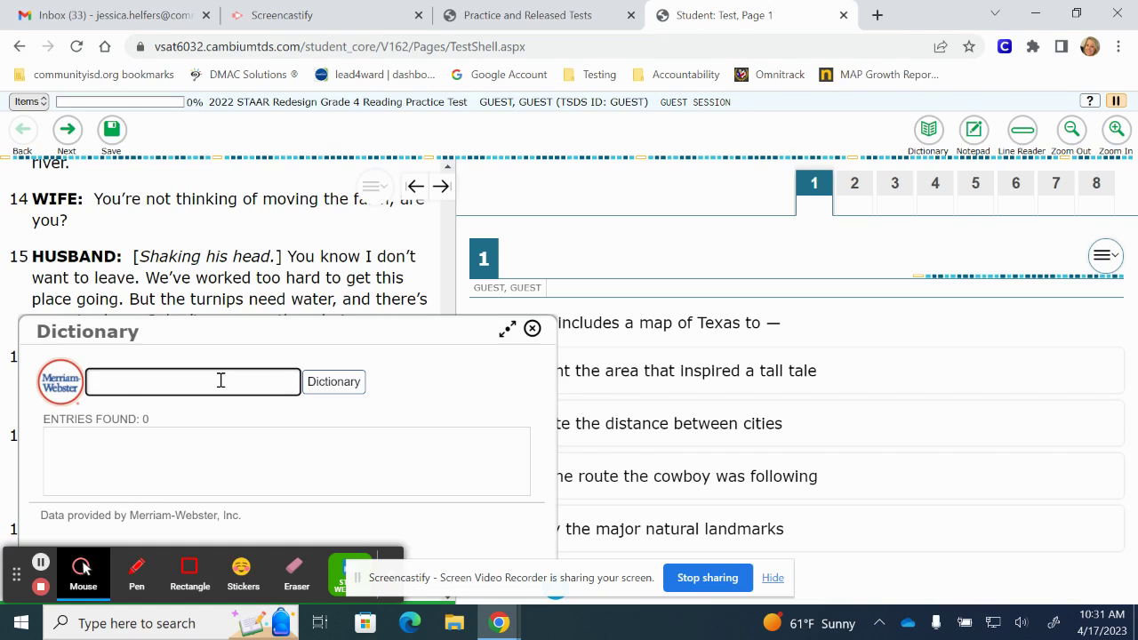
text(distance)
click(322, 389)
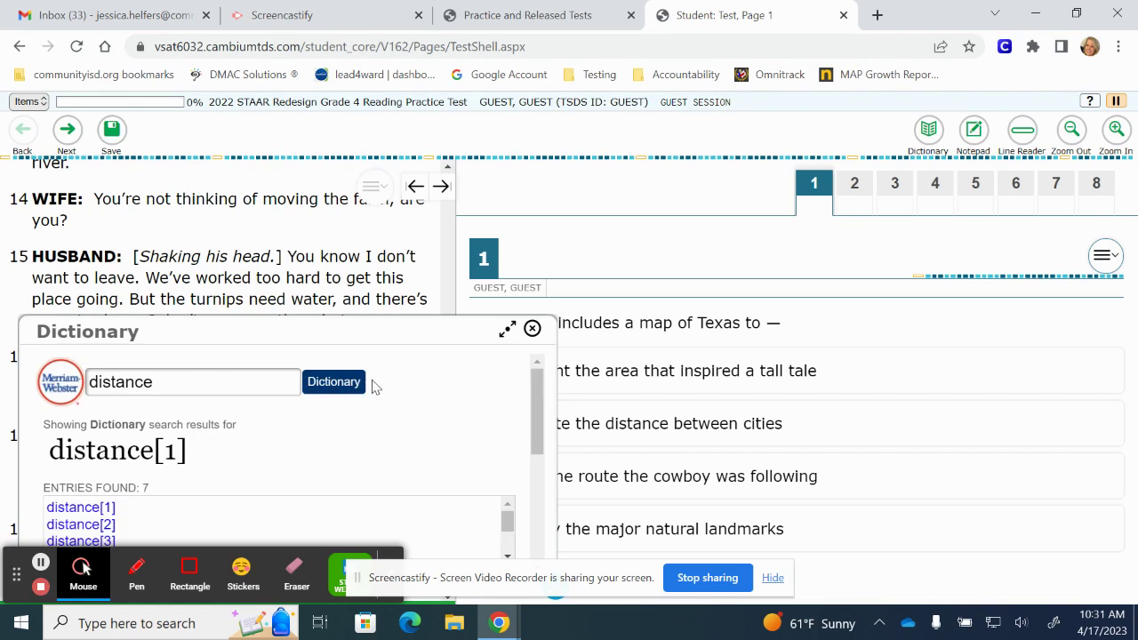
- Review the dictionary entries and full definition of "distance", and close the dictionary
scroll(450, 462, down, 1)
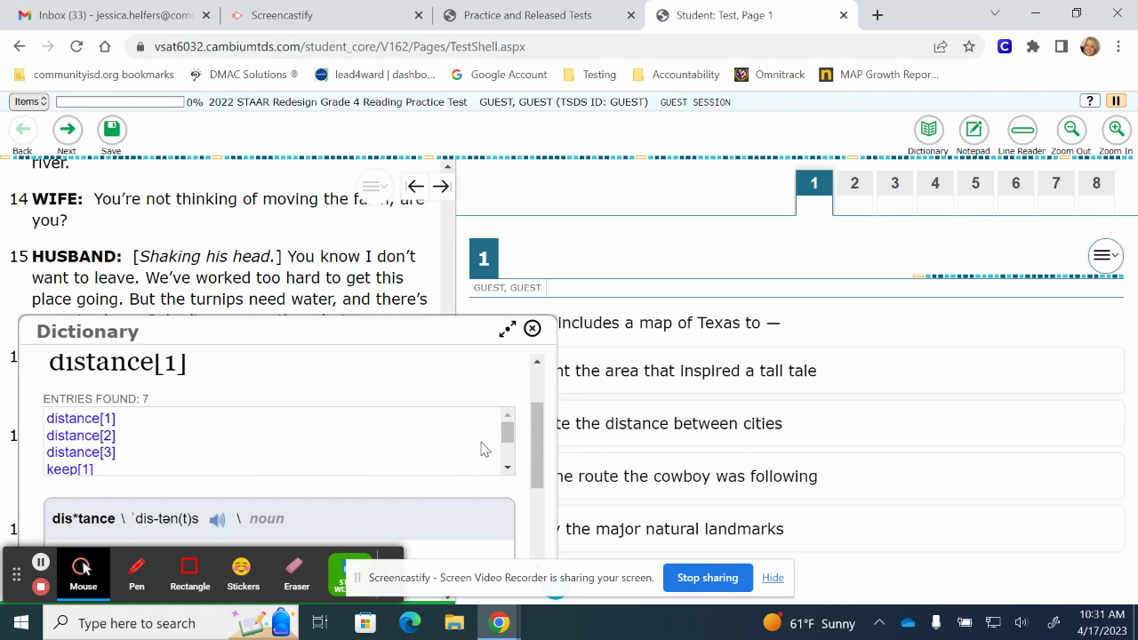
scroll(484, 450, down, 1)
scroll(528, 477, down, 1)
scroll(530, 483, down, 1)
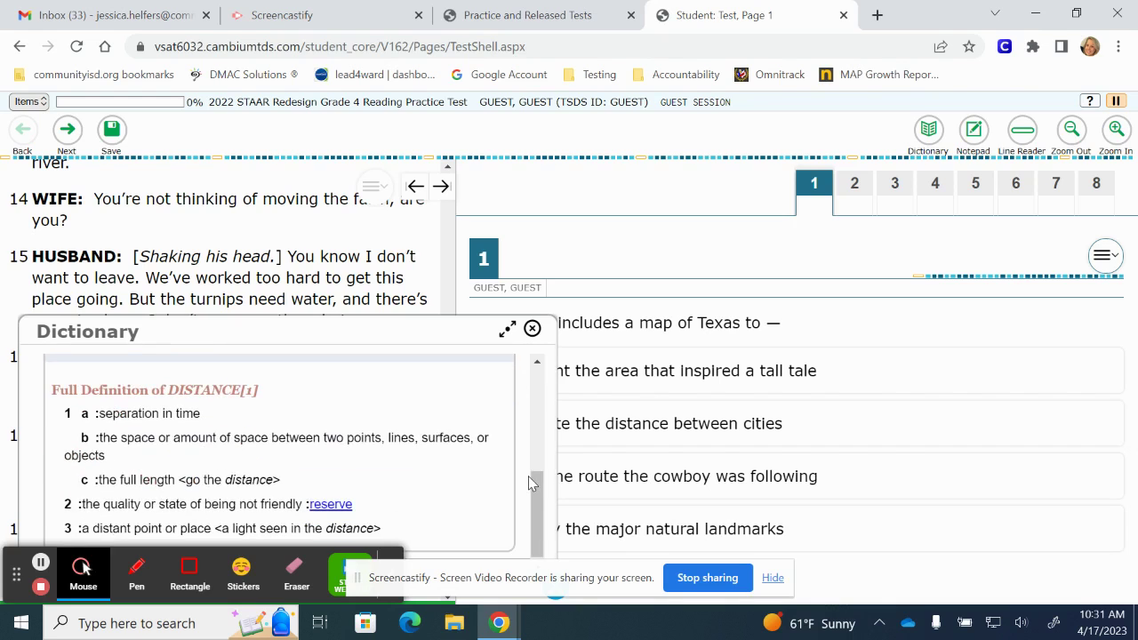
scroll(525, 481, up, 4)
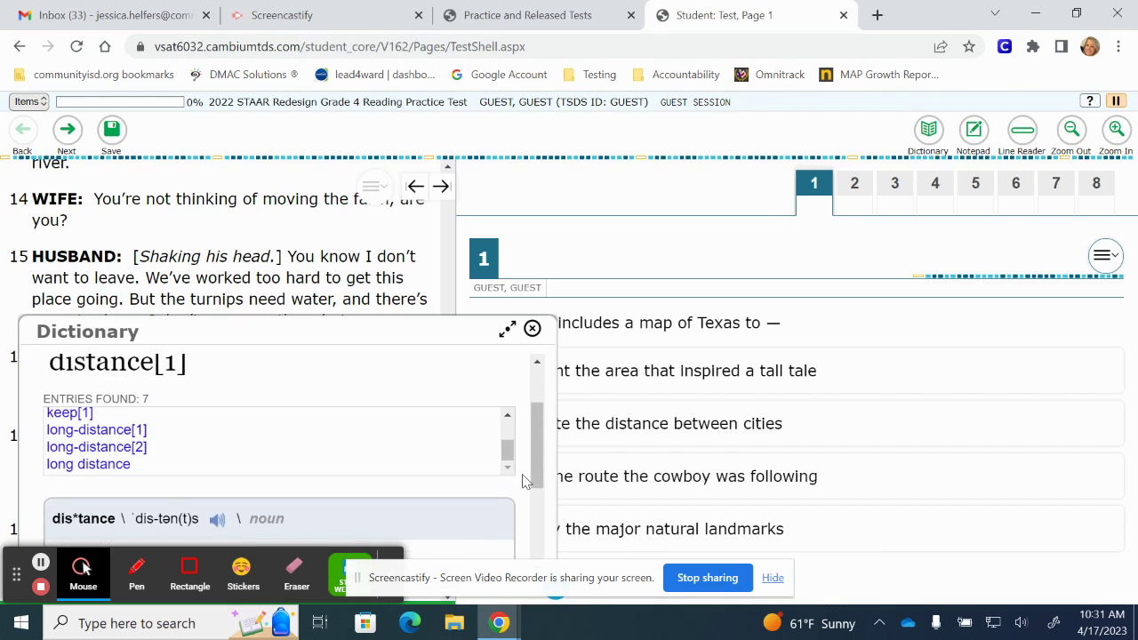
click(531, 328)
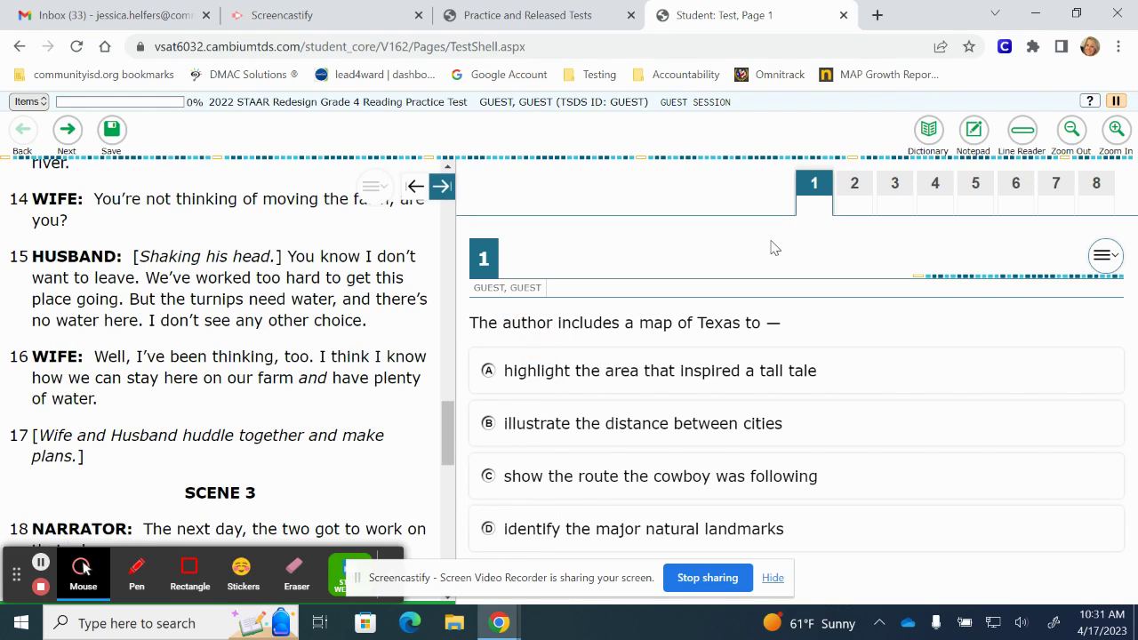
- Return to the beginning of the "Building the Bend" passage
drag(449, 428, 485, 205)
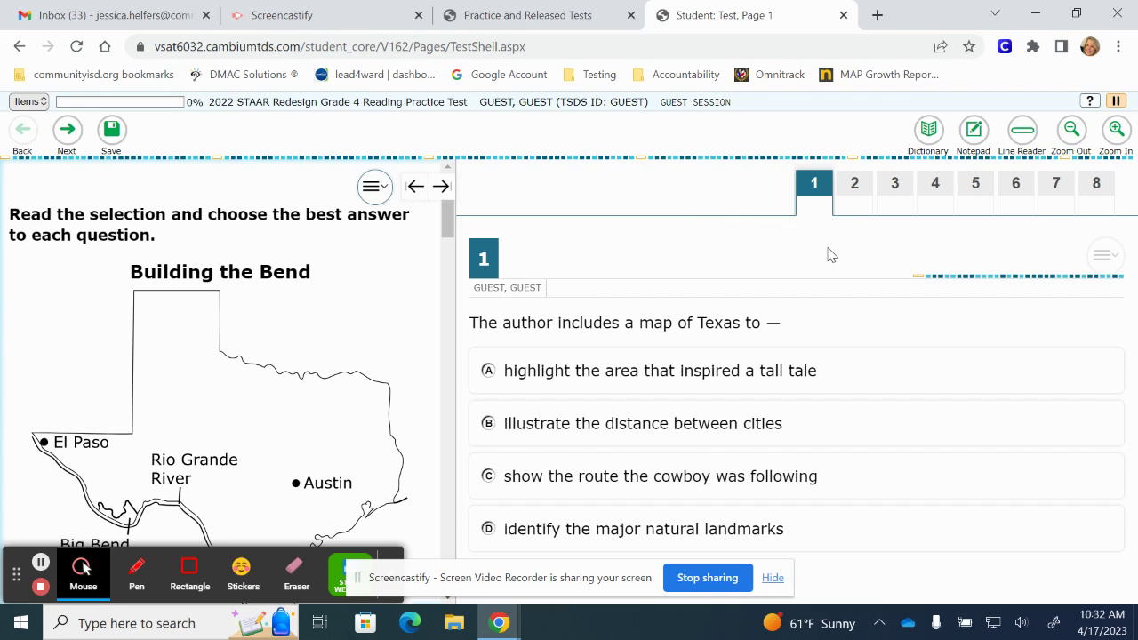
- Save the note "sdfsdfdsfadsfsdf" in the test's Notepad, and reopen the Notepad to check the saved note
click(971, 133)
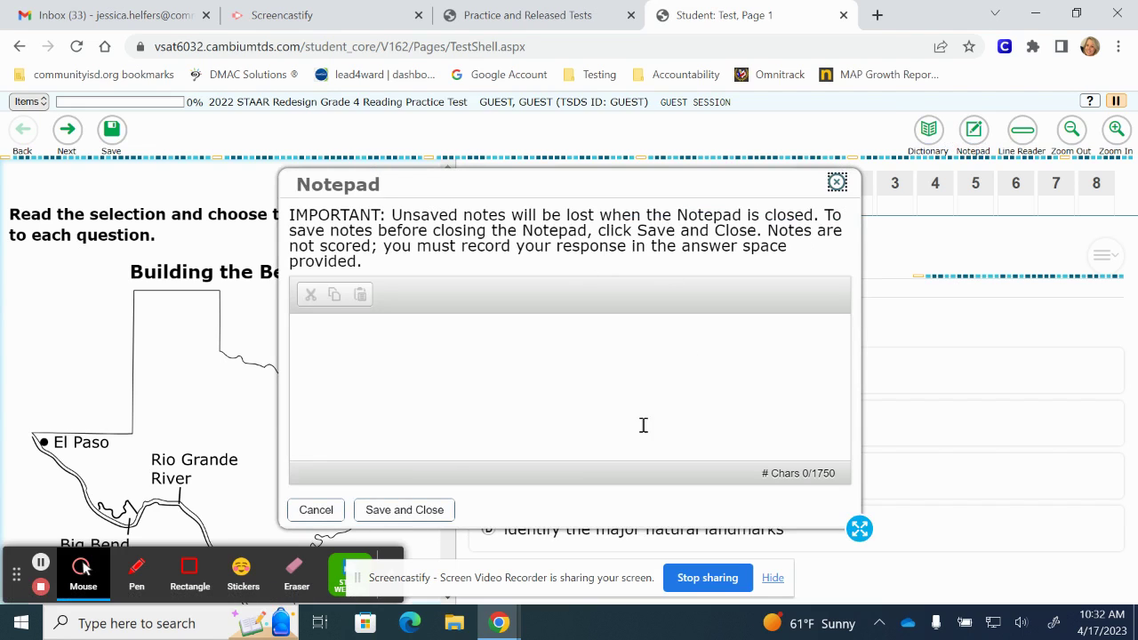
click(594, 394)
text(sdfsdfdsfadsfsdf)
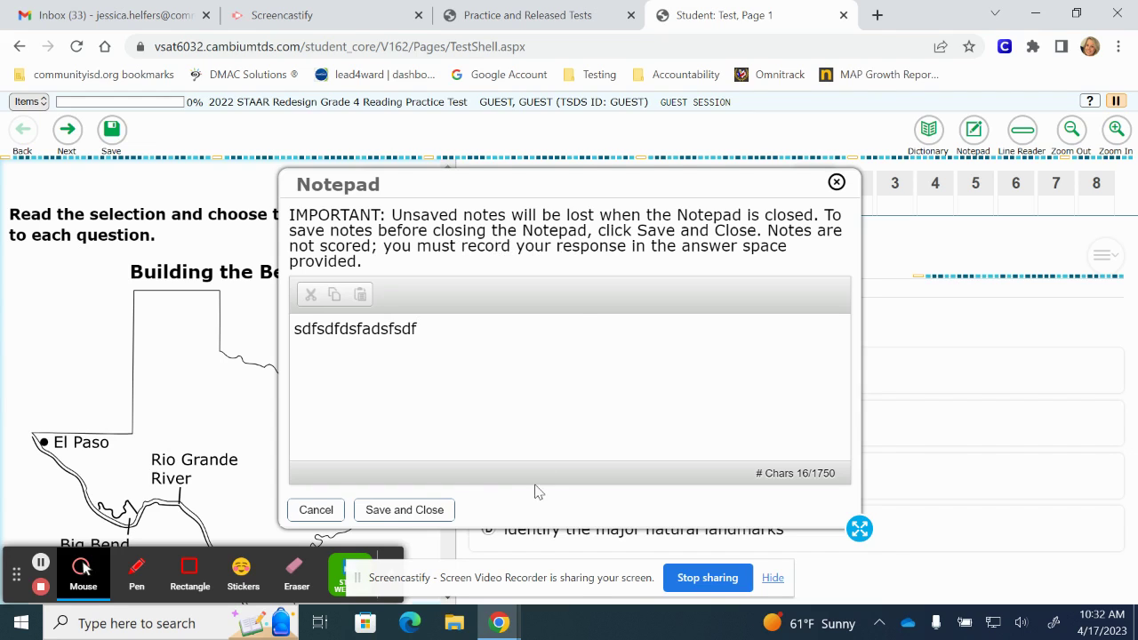
click(427, 510)
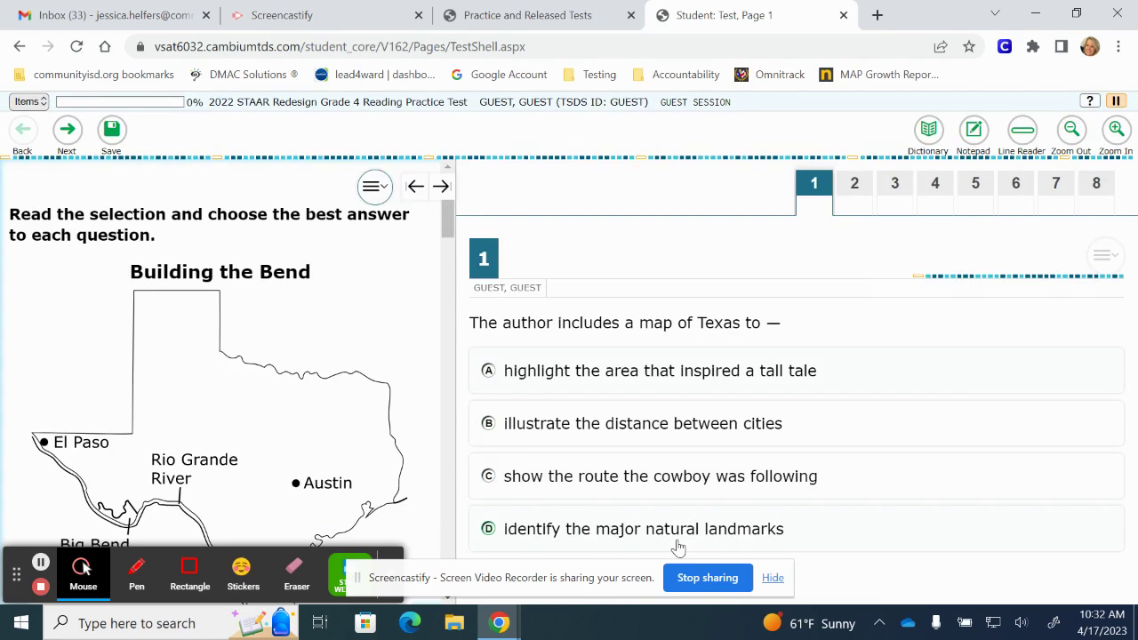
click(973, 138)
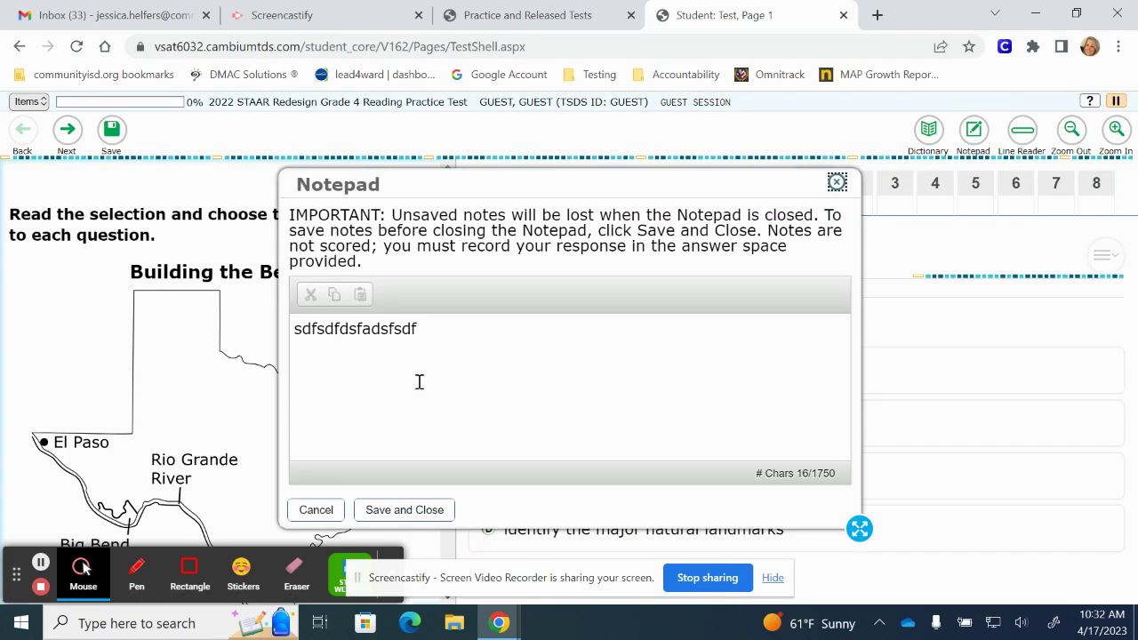
click(404, 509)
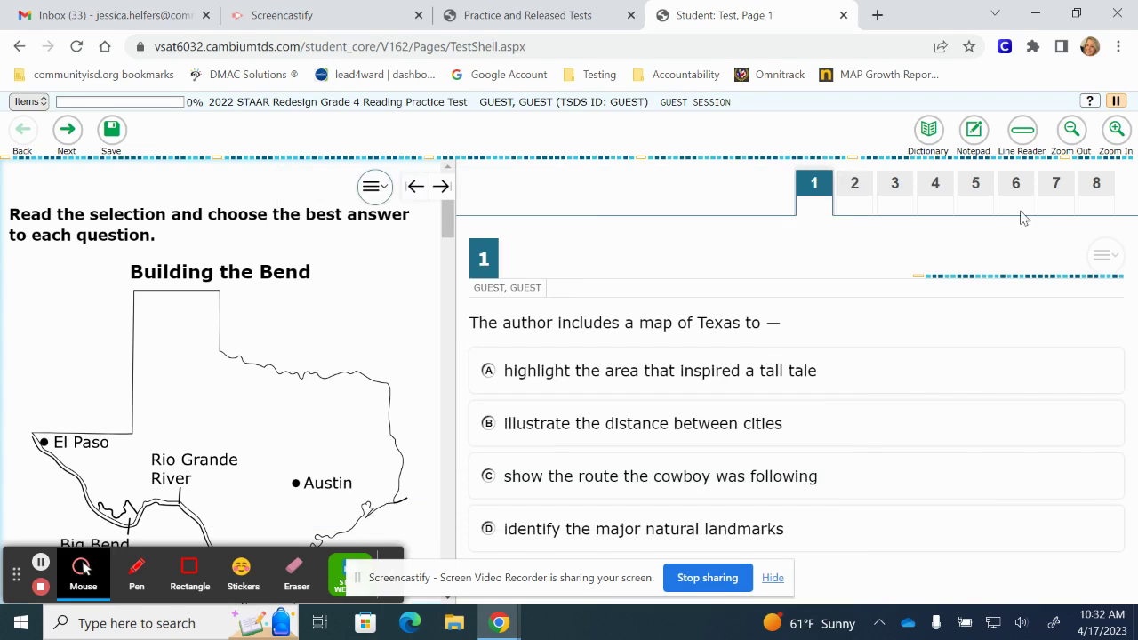
- Turn on the Line Reader and move it line by line through passage paragraph 2, ending on the question 1 text
click(1022, 133)
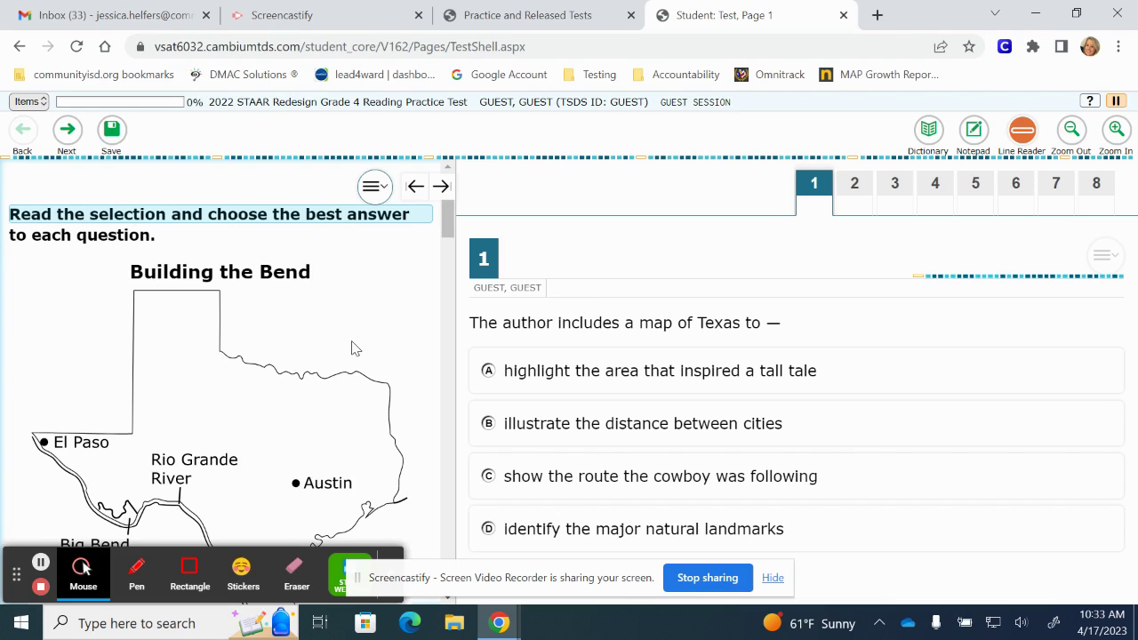
scroll(352, 348, down, 5)
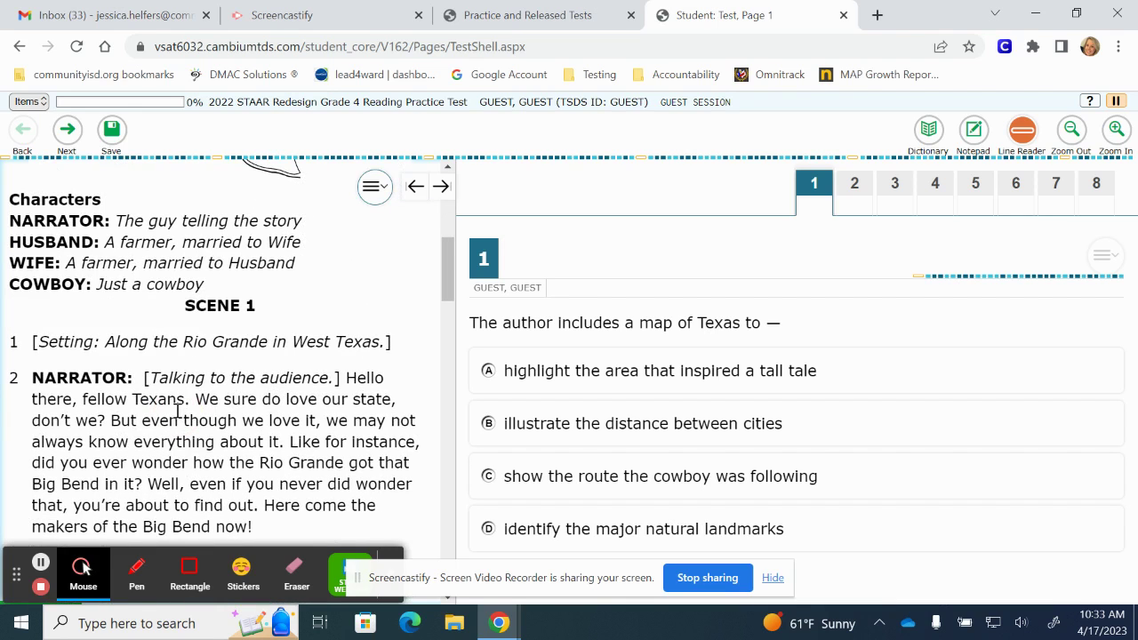
click(186, 396)
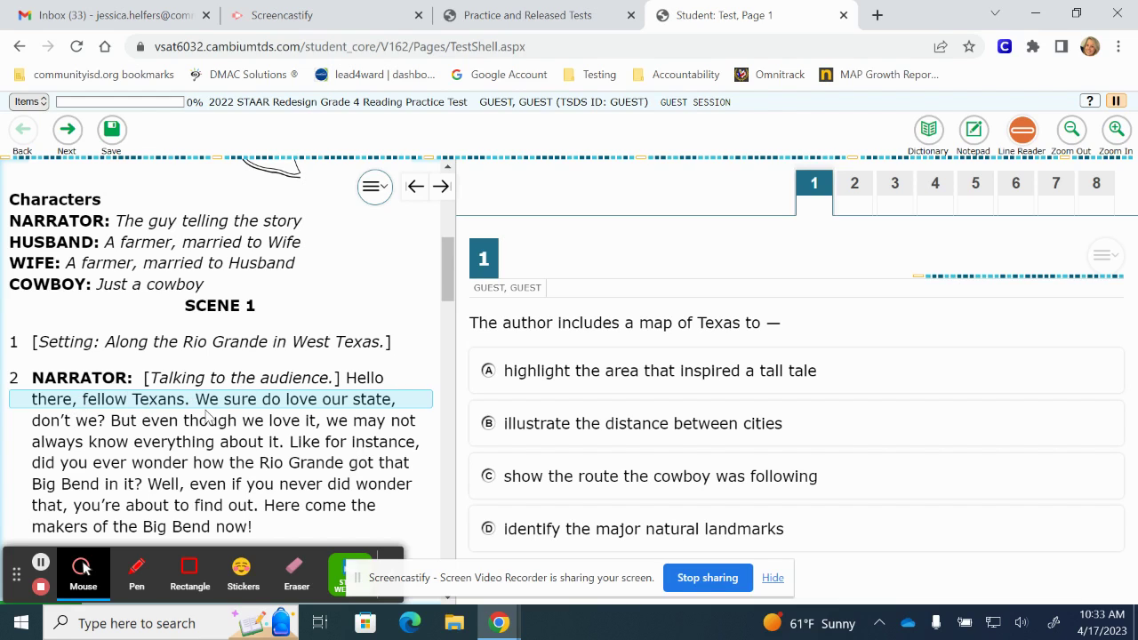
click(92, 421)
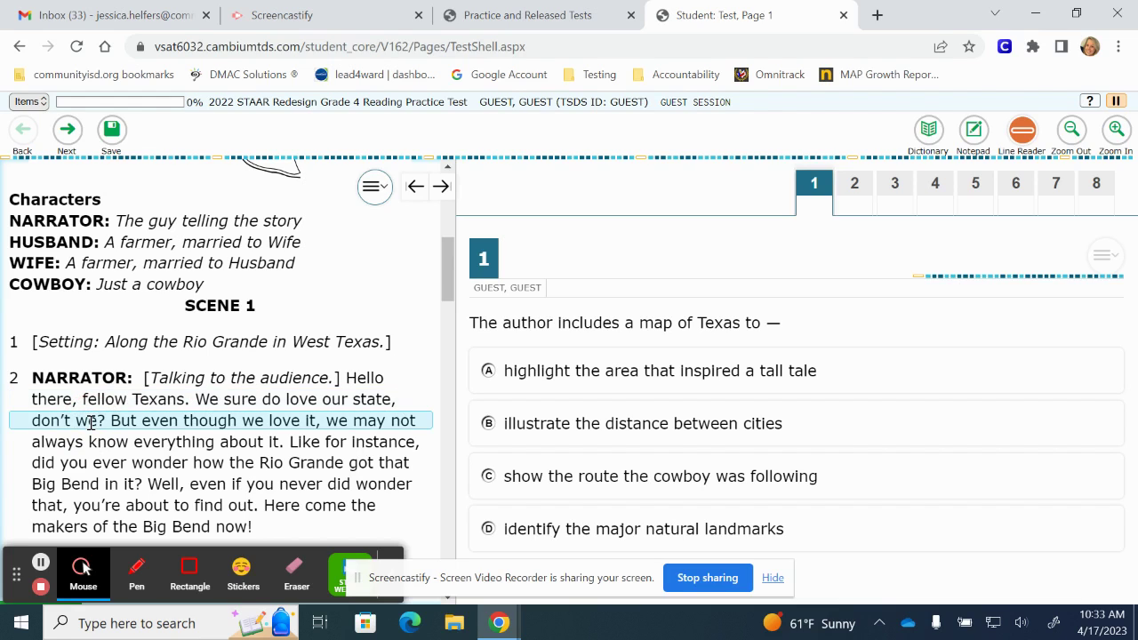
click(170, 441)
click(178, 464)
click(184, 487)
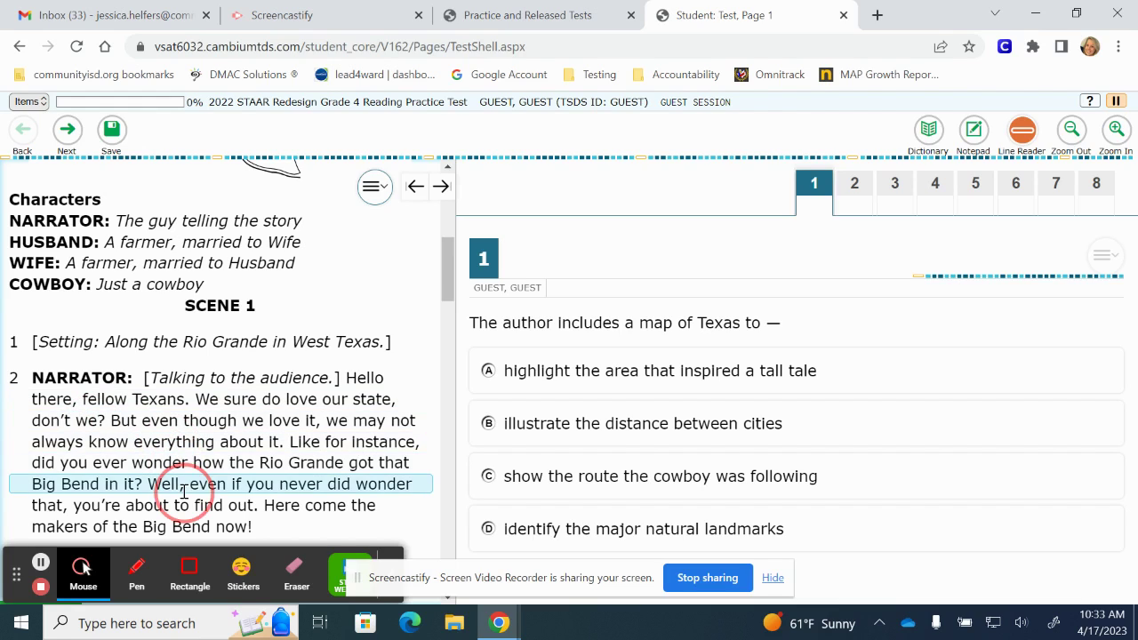
click(189, 509)
click(200, 524)
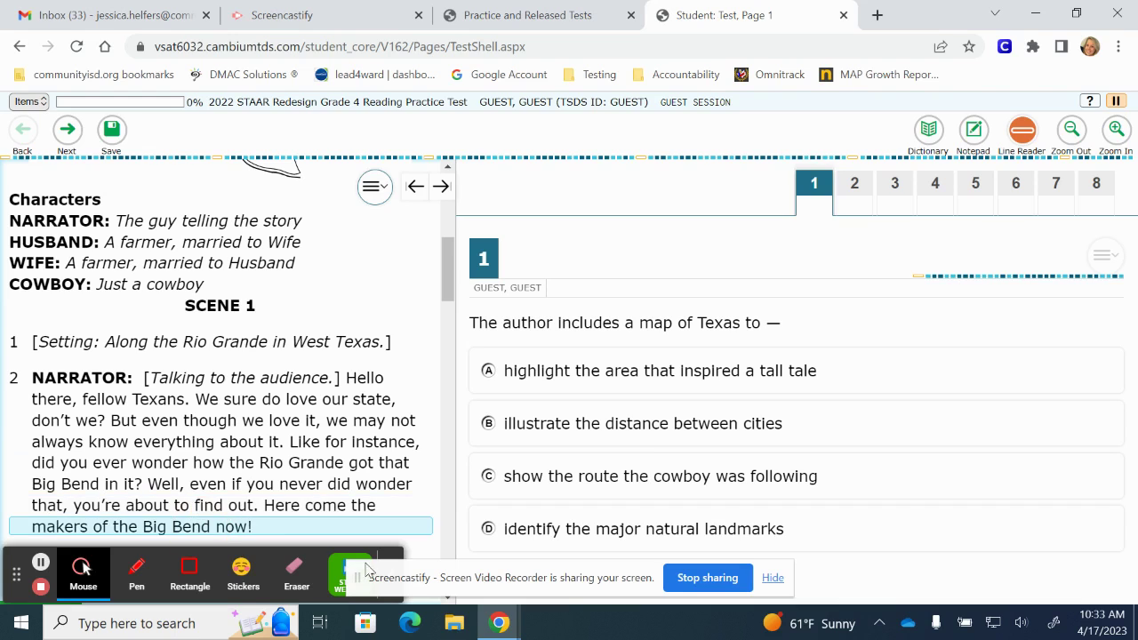
click(683, 321)
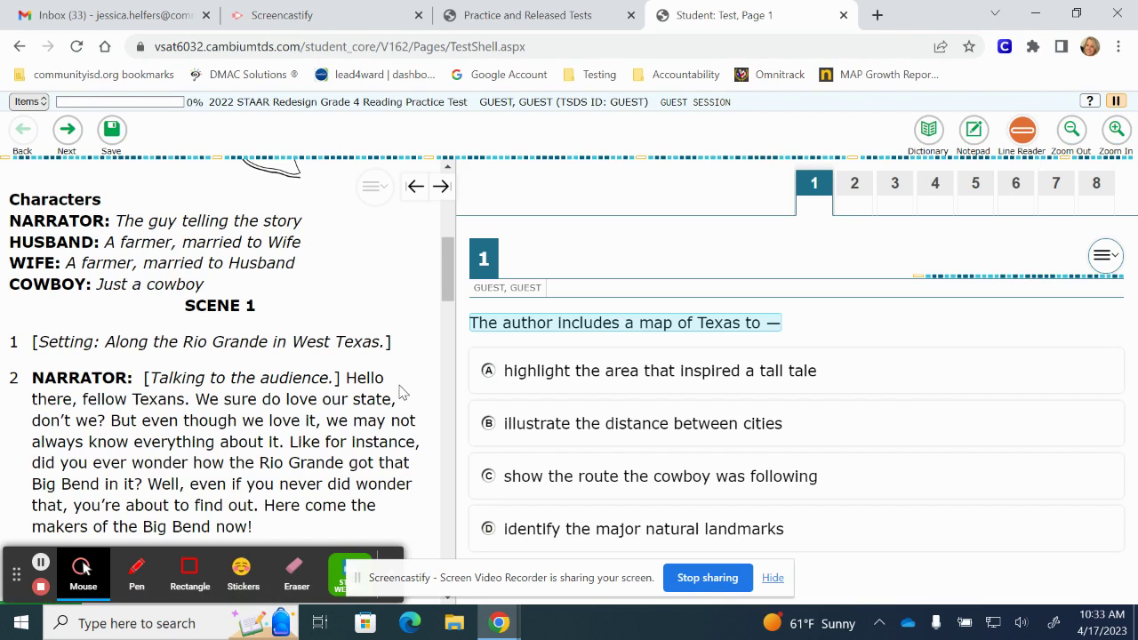
- Advance through questions 2 to 8 without answering, and continue to question 9 with the "In the Club" passage
click(68, 131)
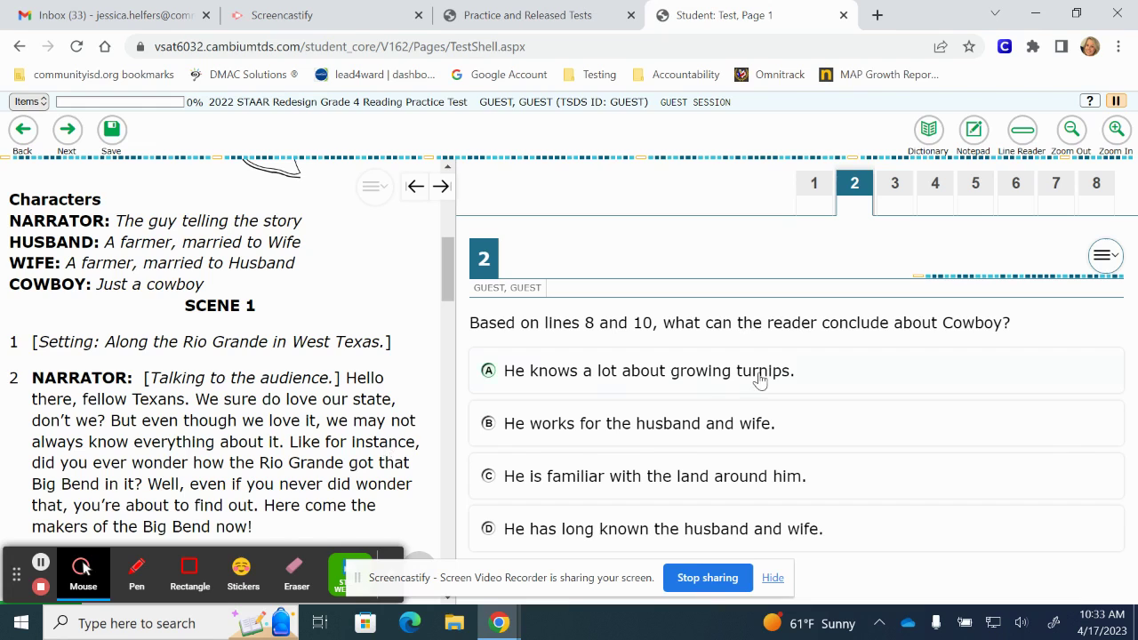
click(67, 132)
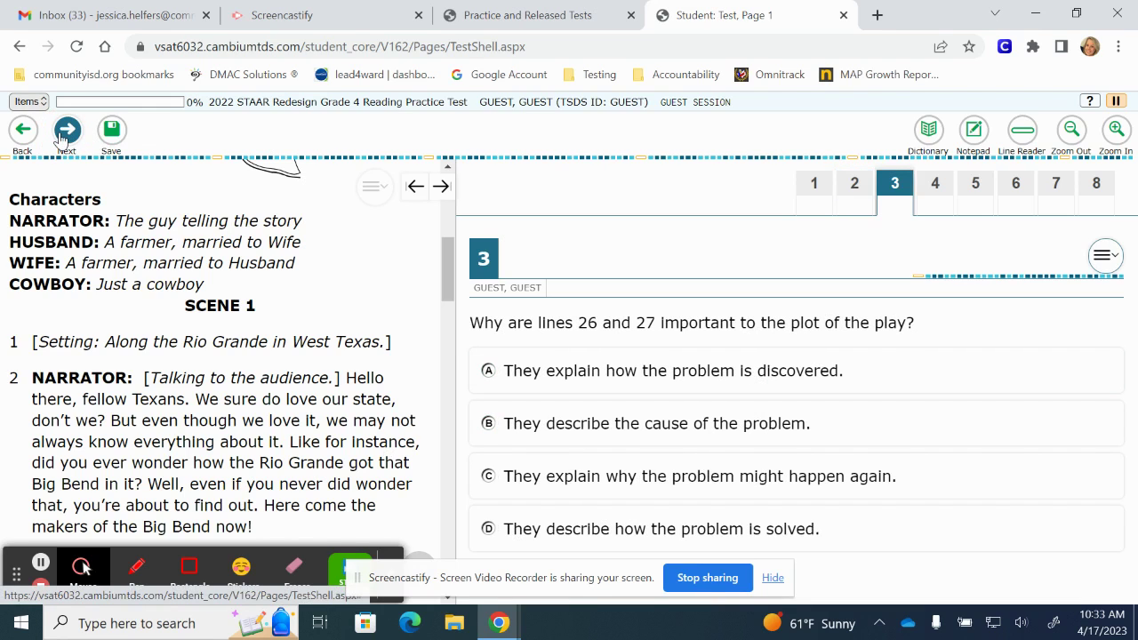
click(60, 135)
click(59, 135)
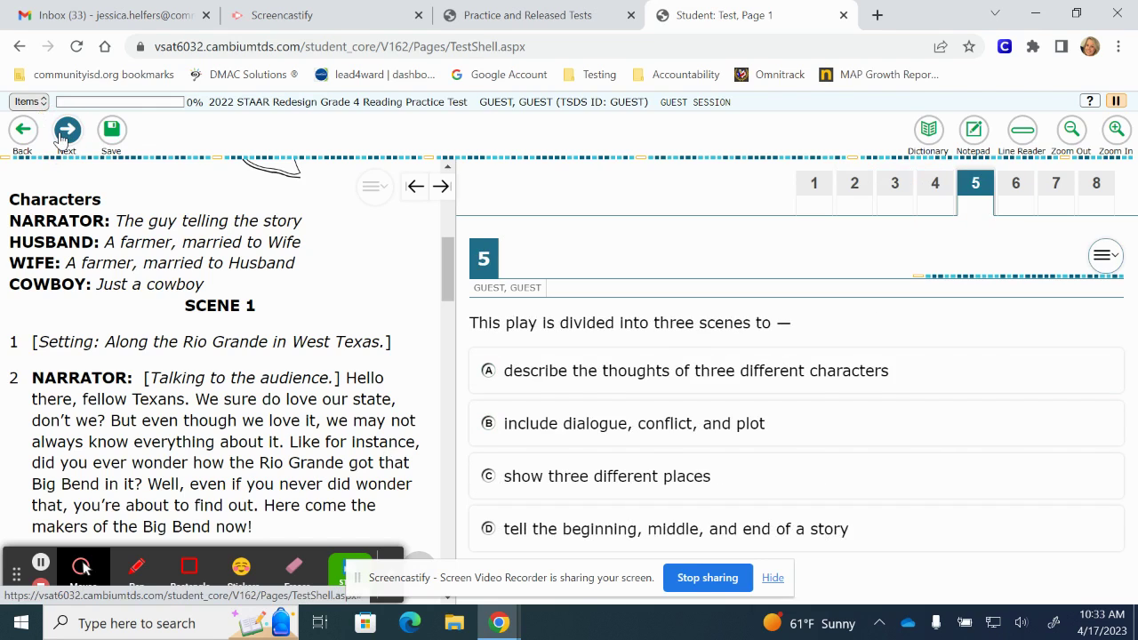
click(59, 135)
click(59, 136)
click(60, 135)
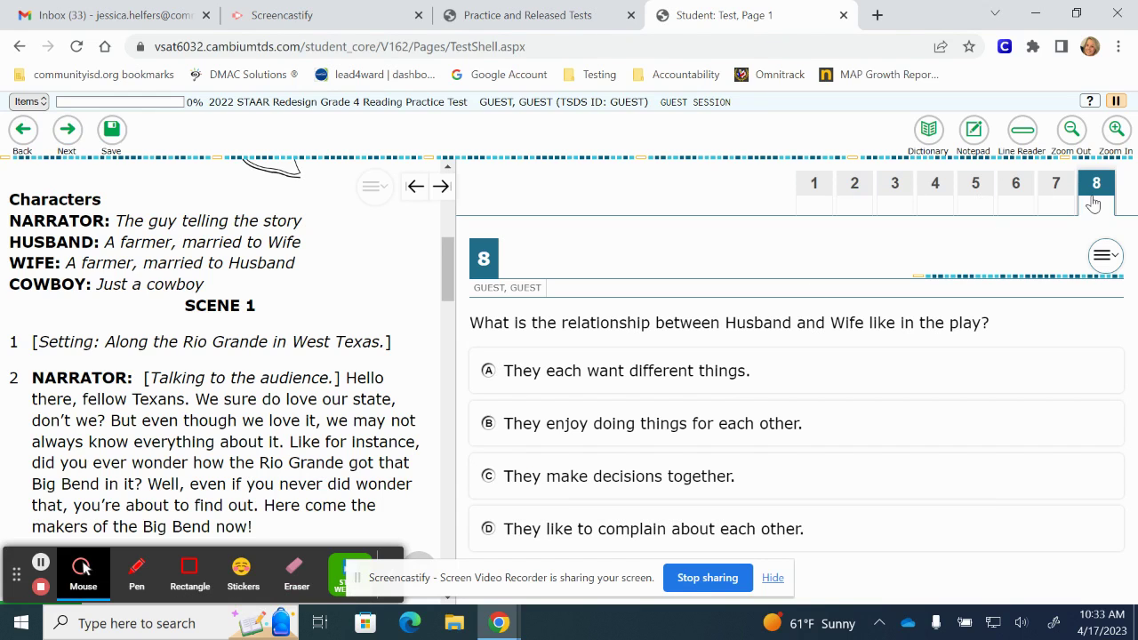
click(72, 145)
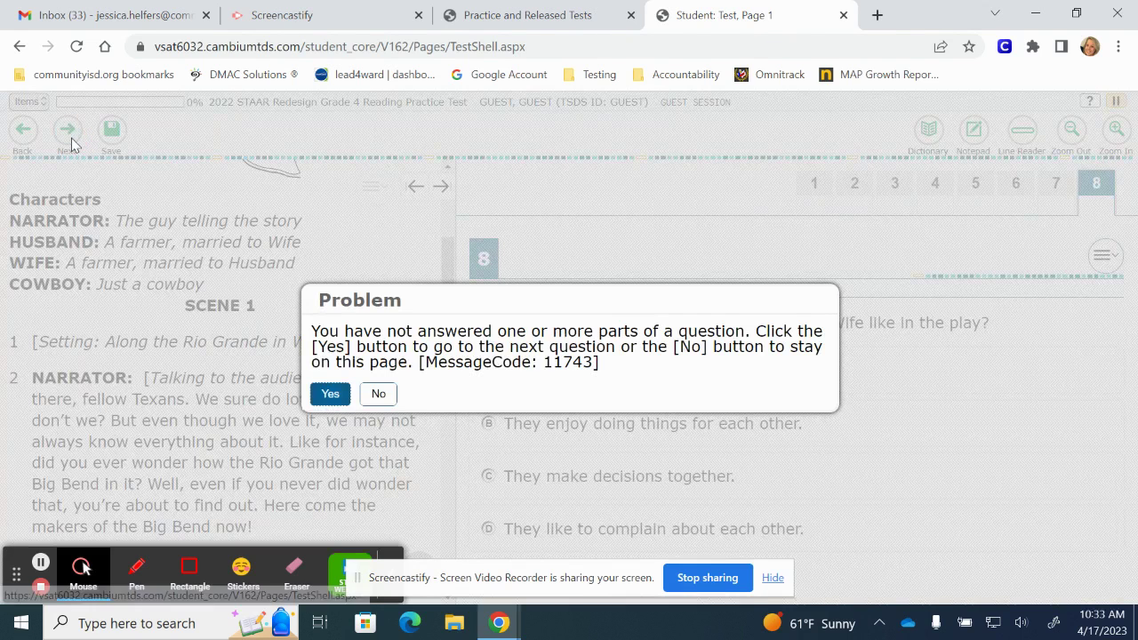
click(330, 393)
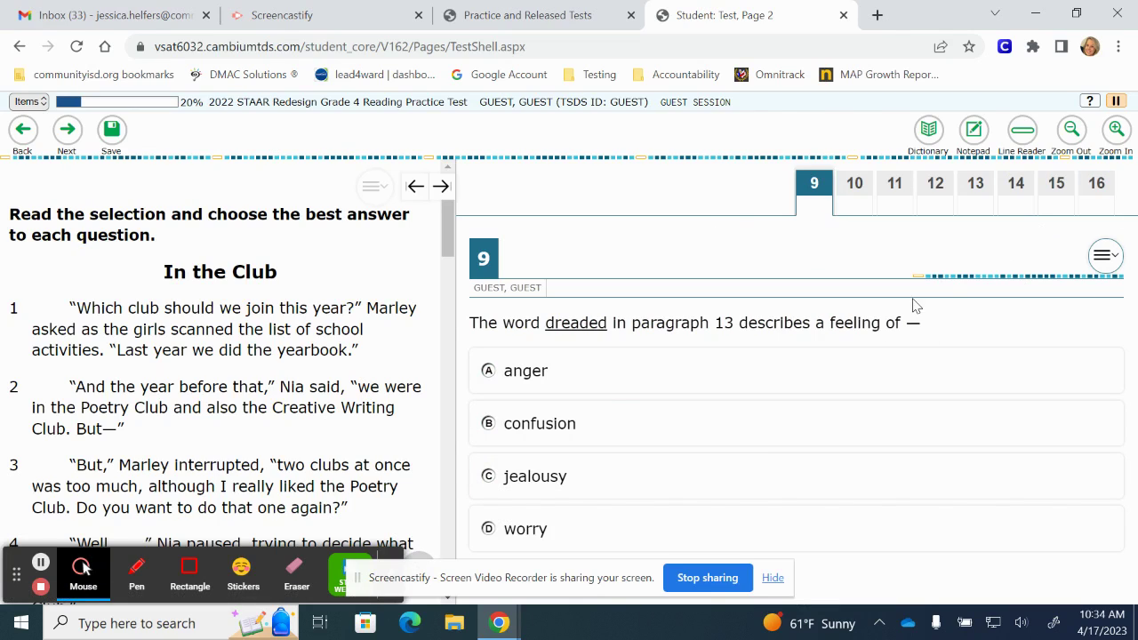
- Replace the Notepad text with the lines "16. dslkfjdlskf" and "17. jldjsfldksjf", and close the Notepad without saving
click(973, 129)
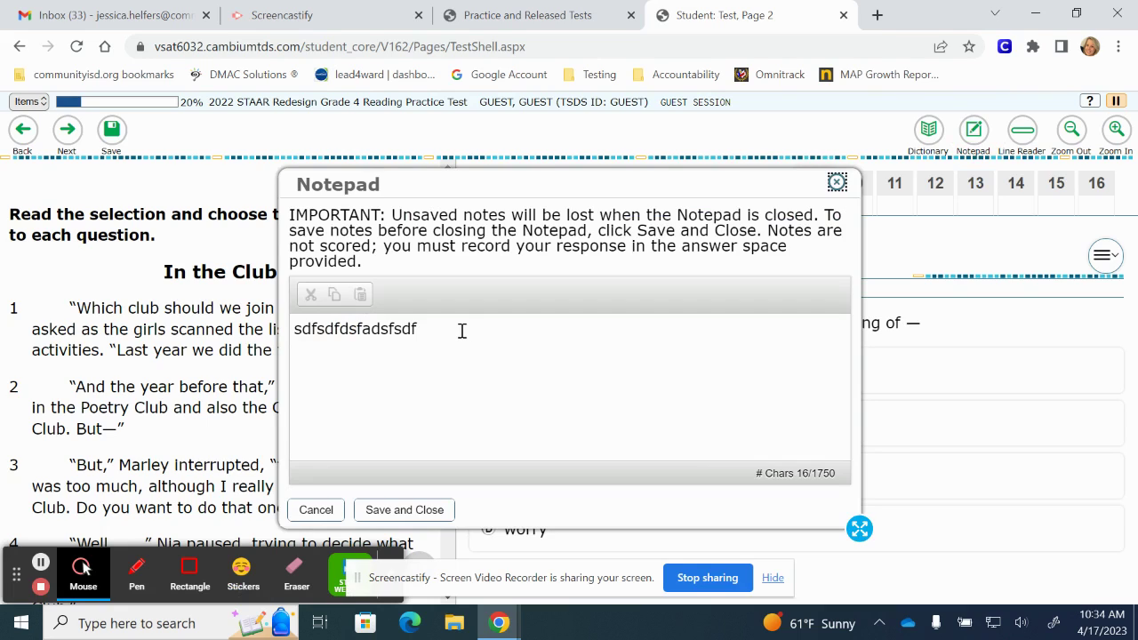
drag(460, 330, 252, 354)
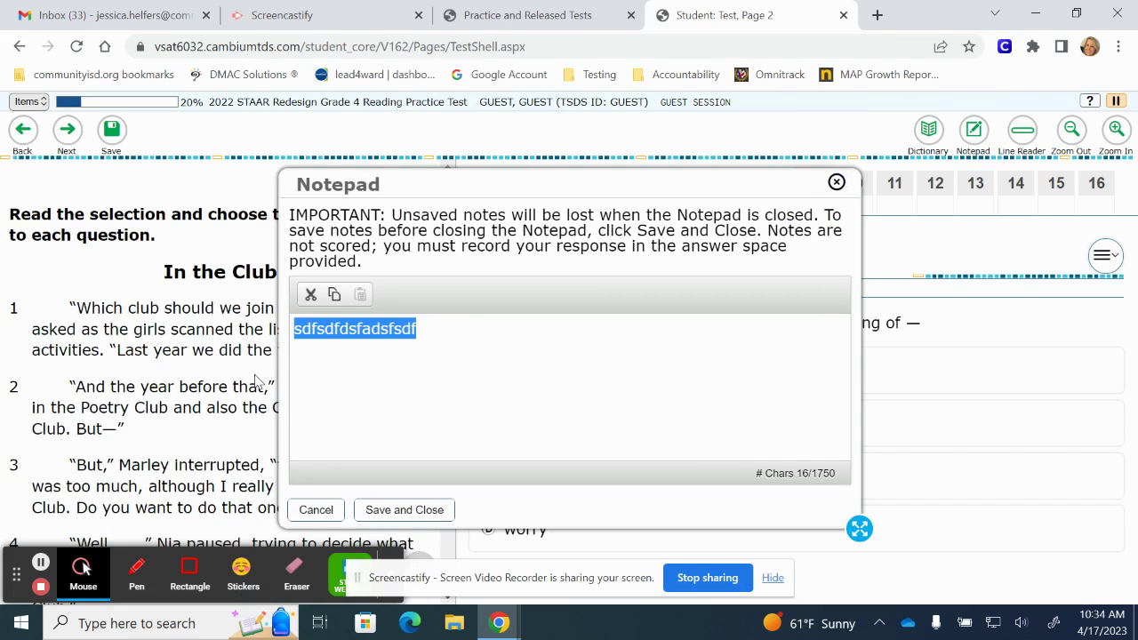
key(BackSpace)
text(16.)
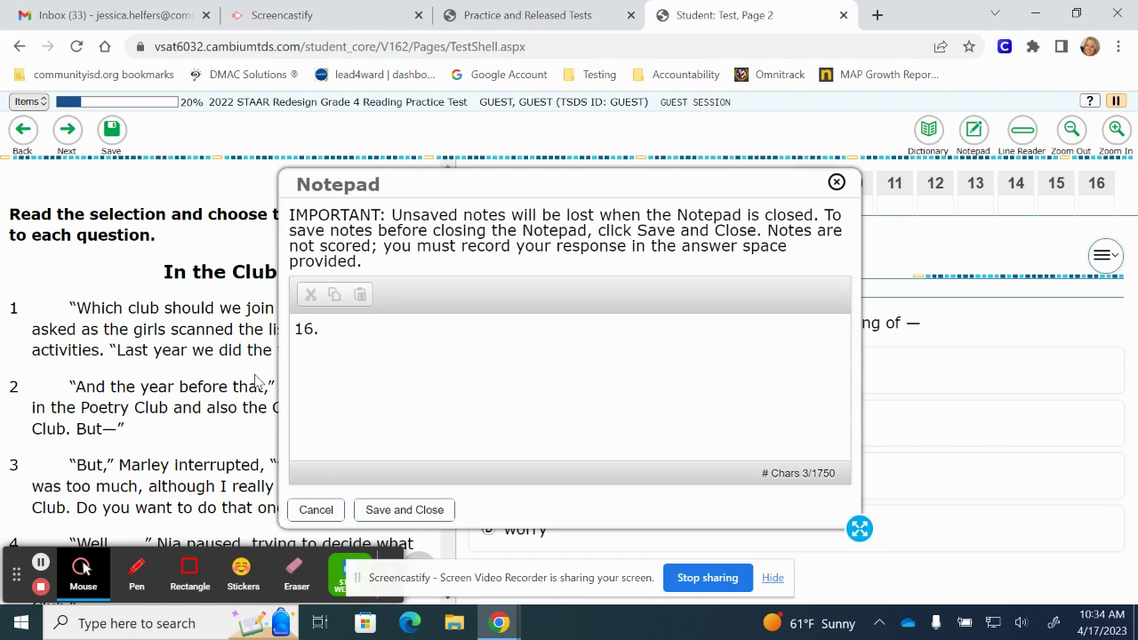
text( dslkfjdlskf )
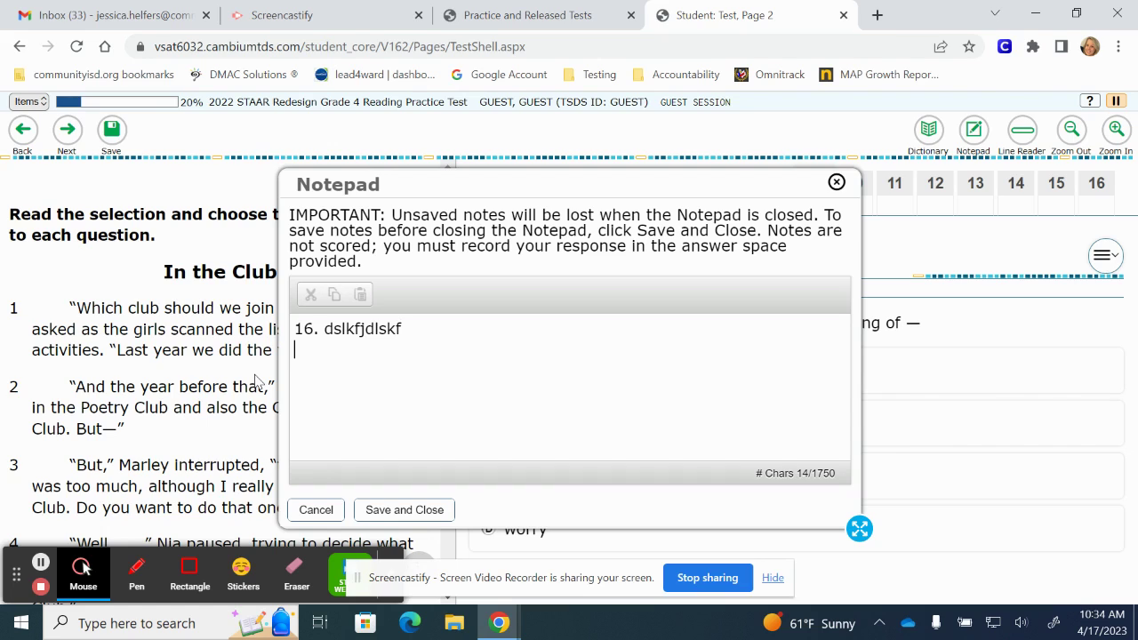
text(17. jldjsfldksjf)
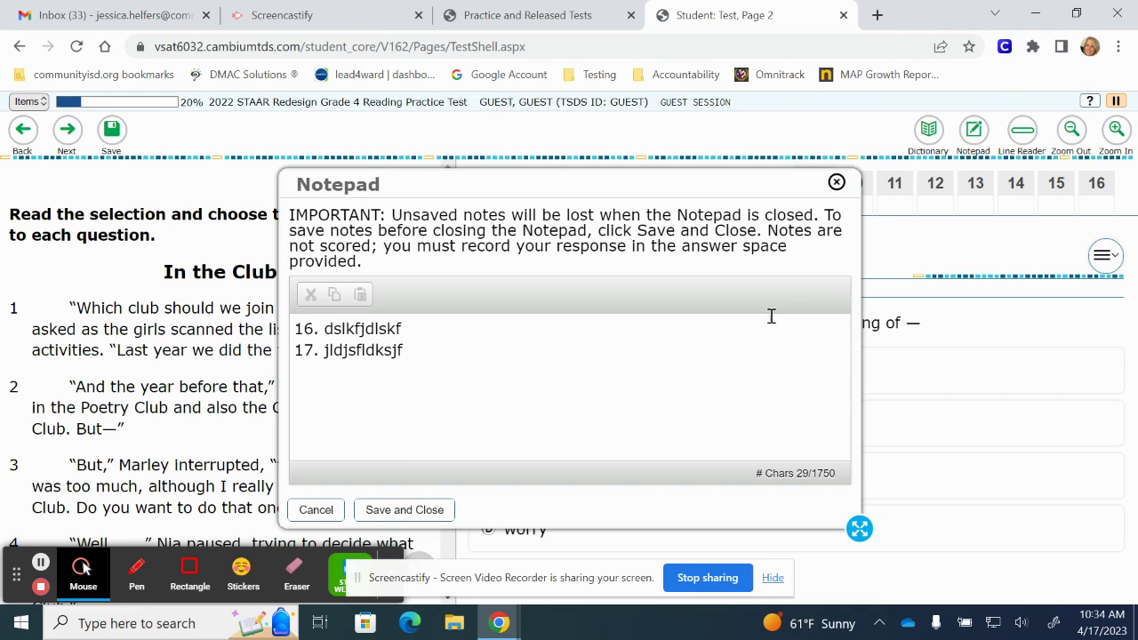
click(837, 183)
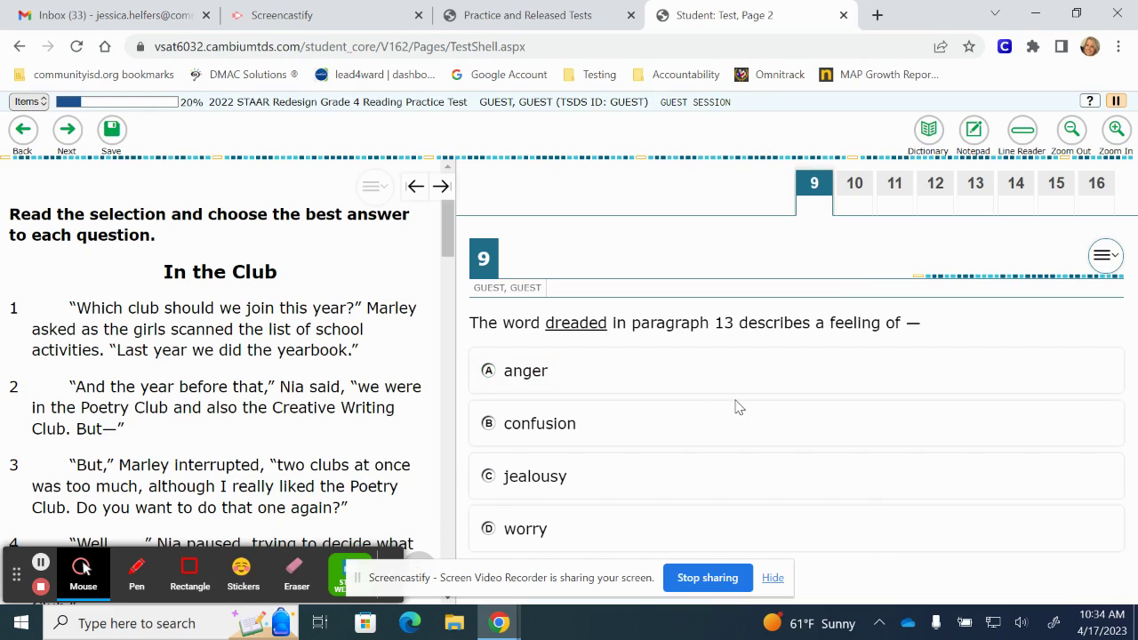
- Mark question 9 for review and save a sticky note reading "cvxcvxcv" on it
click(1108, 258)
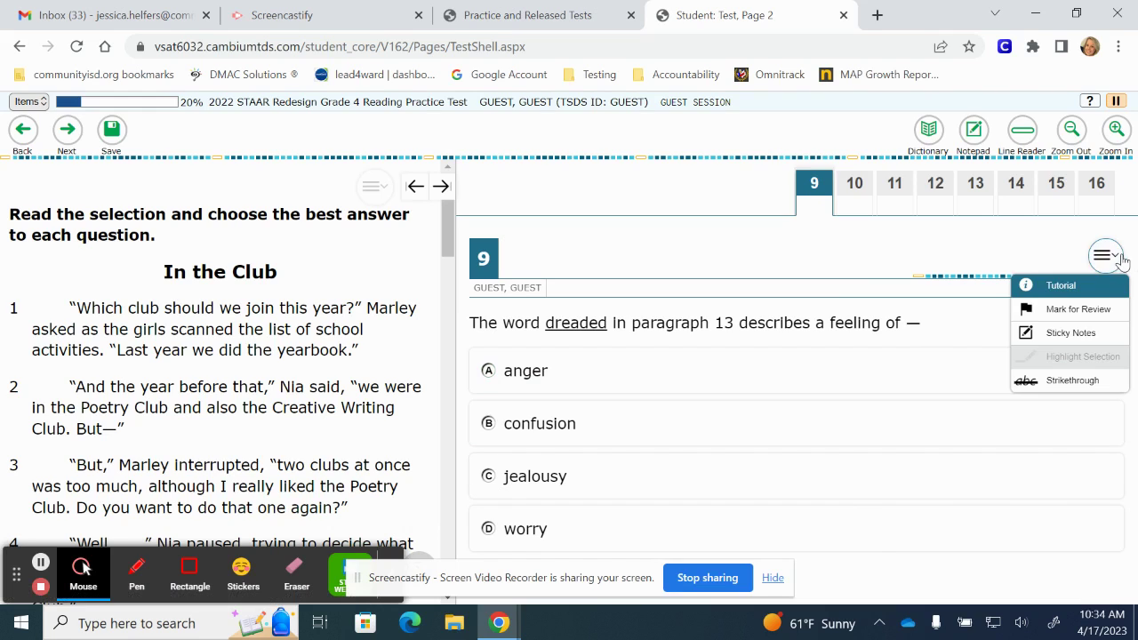
click(1110, 316)
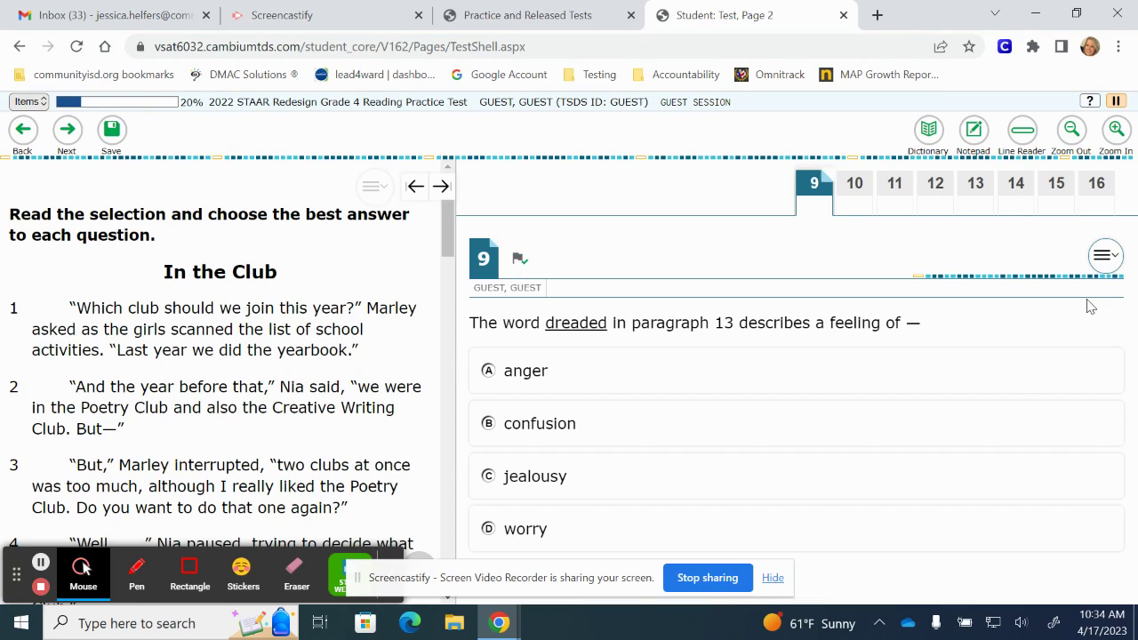
click(1103, 256)
click(1094, 333)
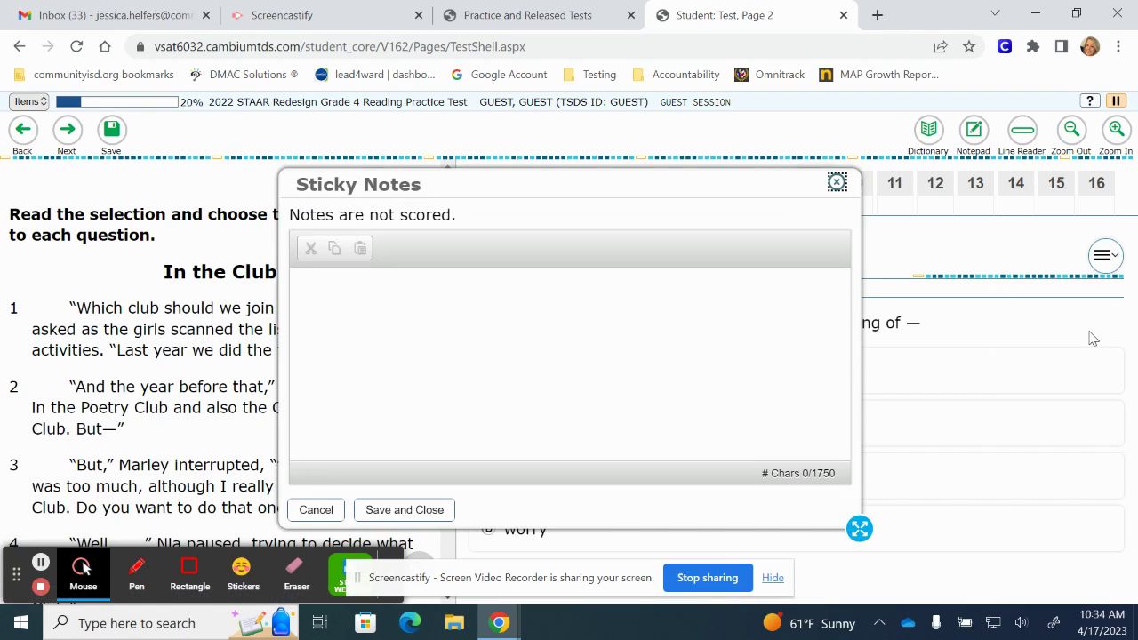
click(474, 362)
text(cvxcvxcv)
click(405, 509)
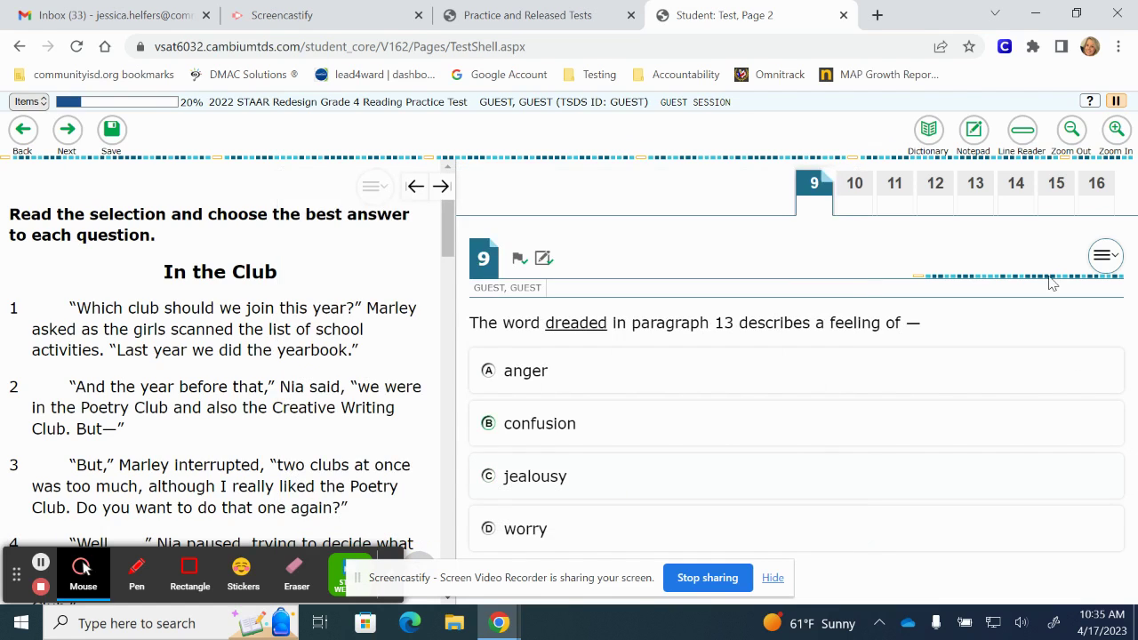
- Check the contents of the test's Notepad and close it
click(974, 130)
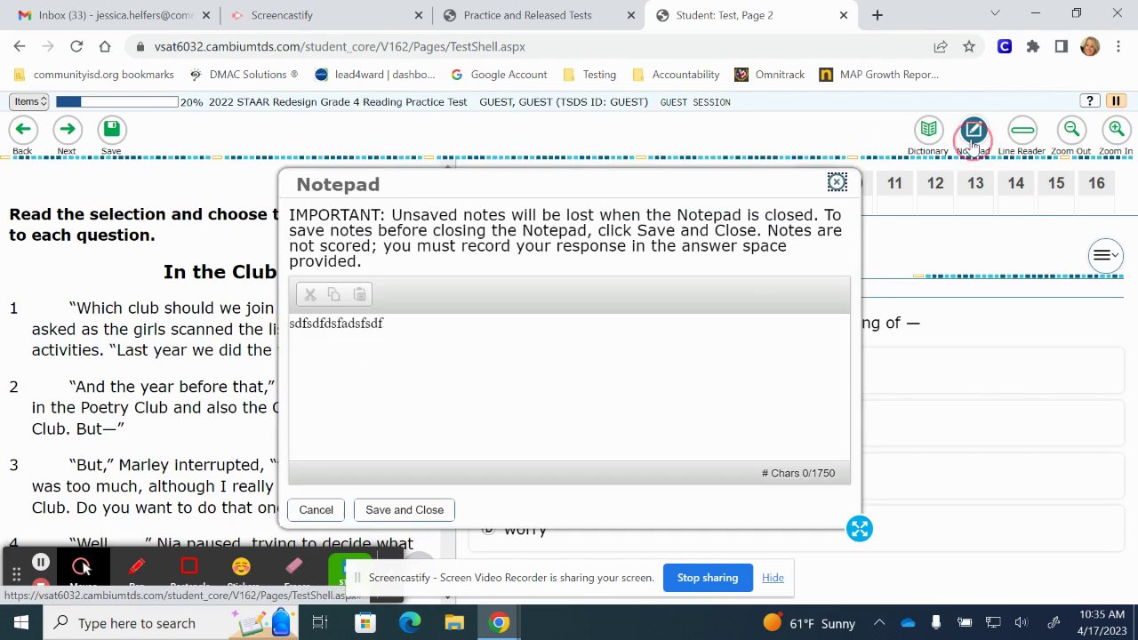
click(836, 183)
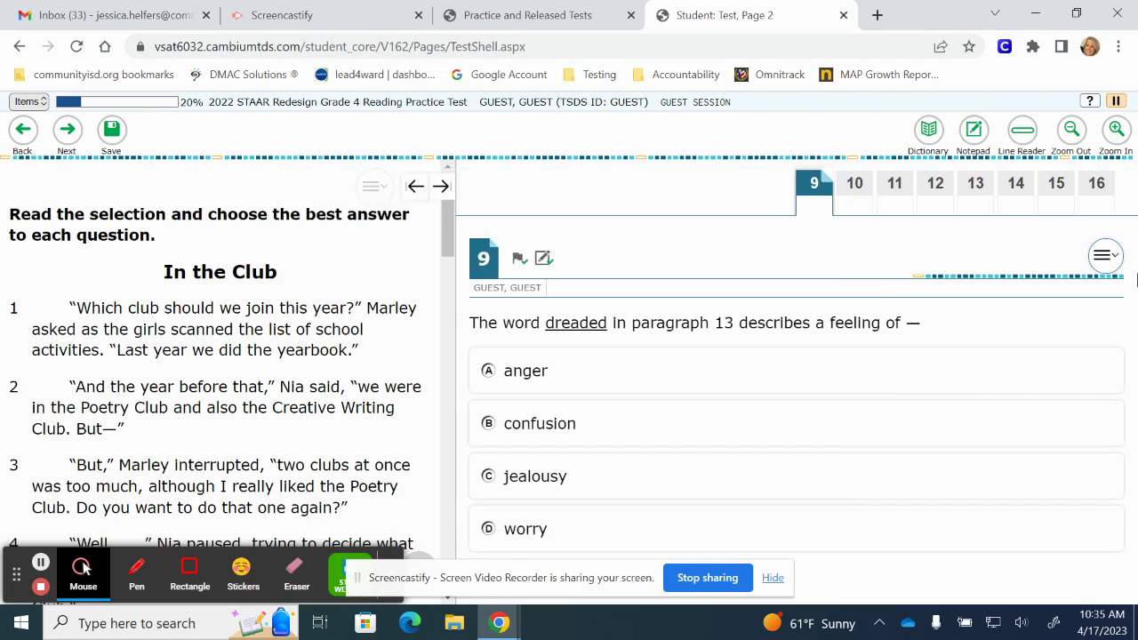
- Cross out answer choices A "anger" and C "jealousy" in question 9 with the Strikethrough tool
click(1102, 255)
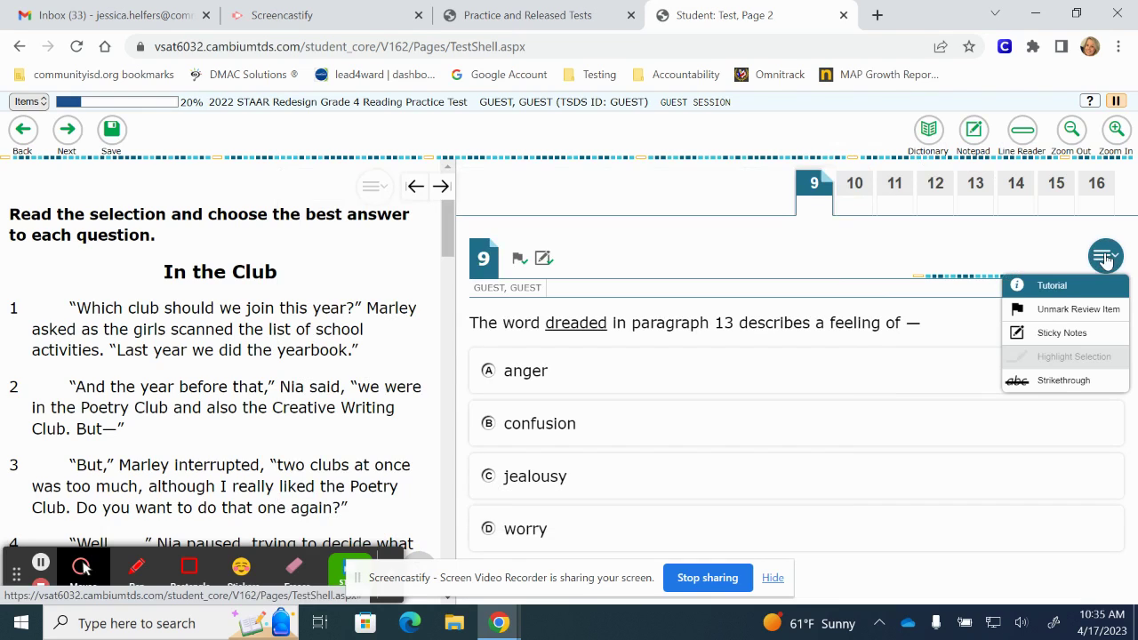
click(1084, 389)
click(1079, 388)
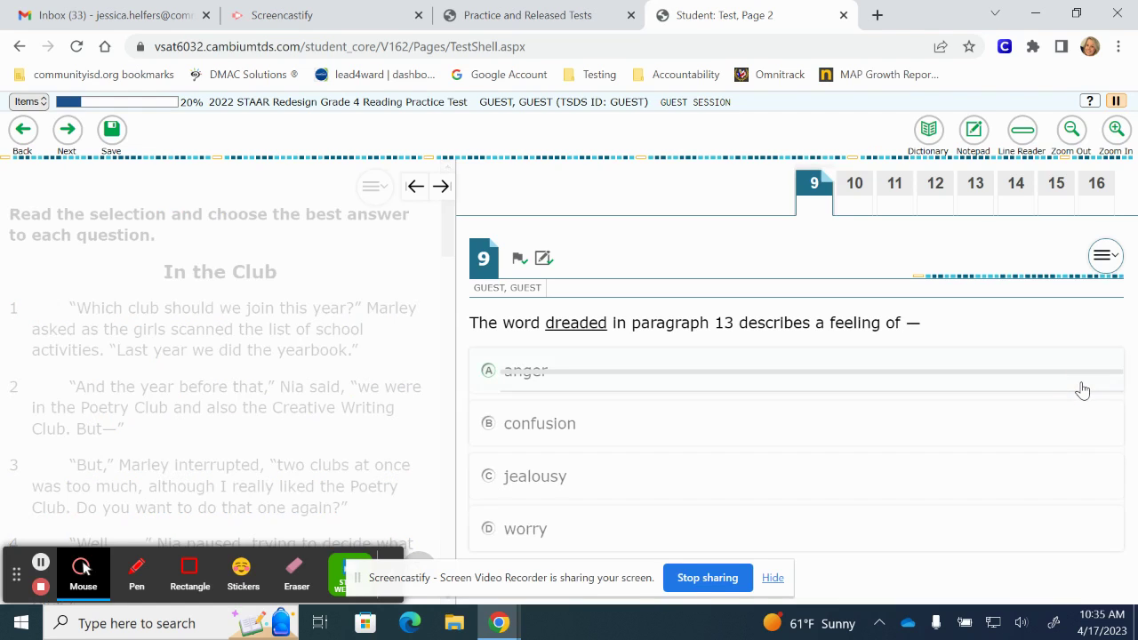
click(631, 380)
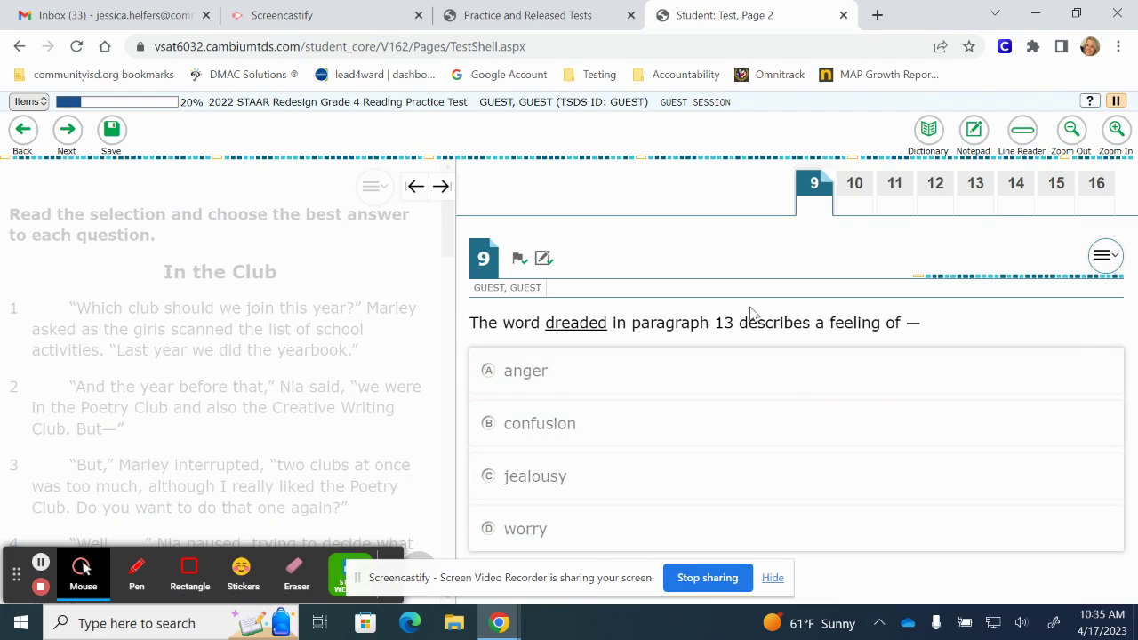
click(605, 383)
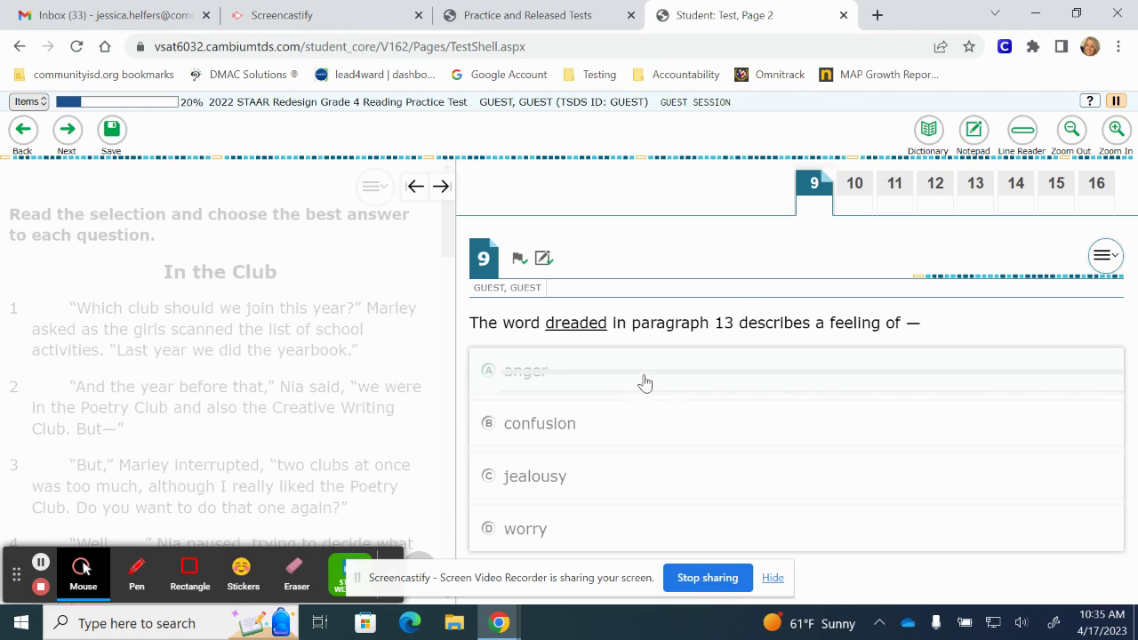
click(732, 484)
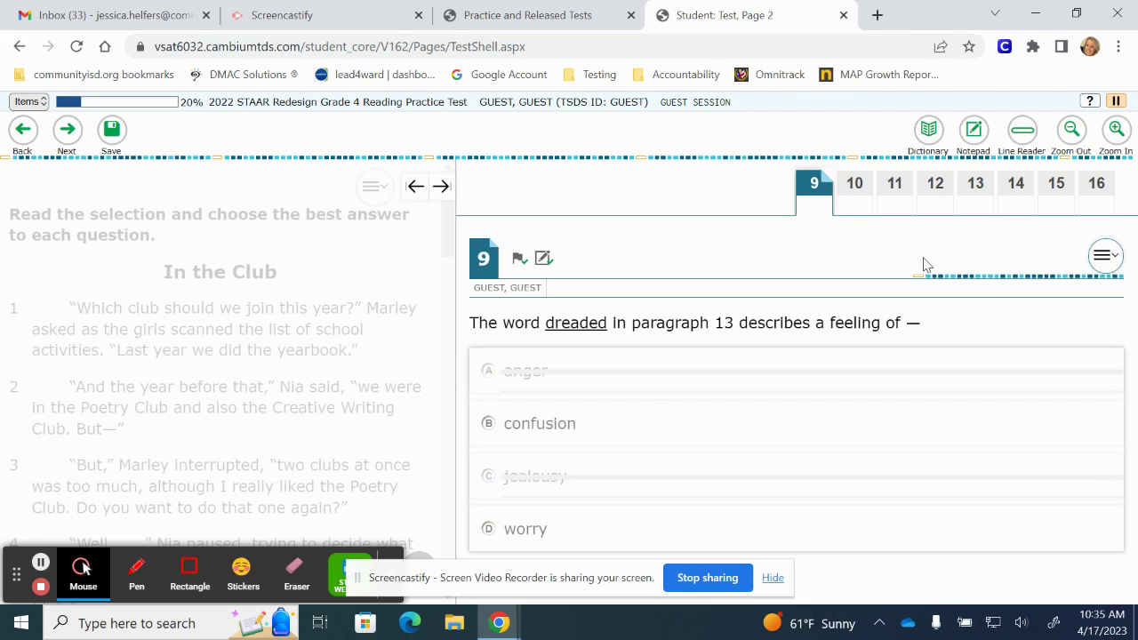
- Answer question 9 with choice B "confusion" and move on to question 10
click(1104, 259)
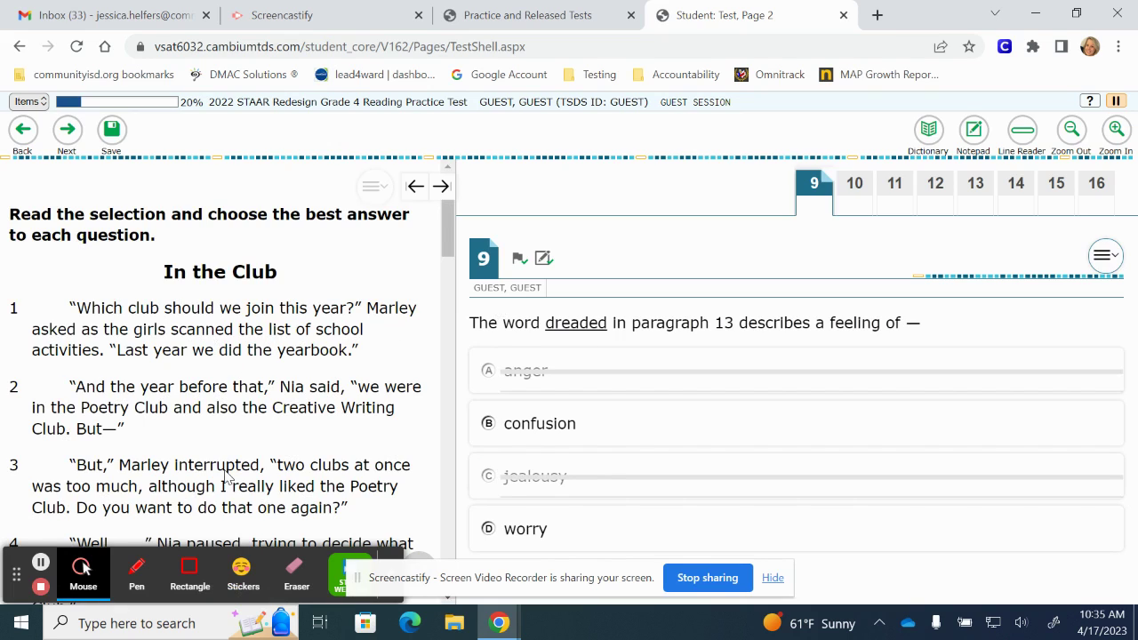
click(1107, 254)
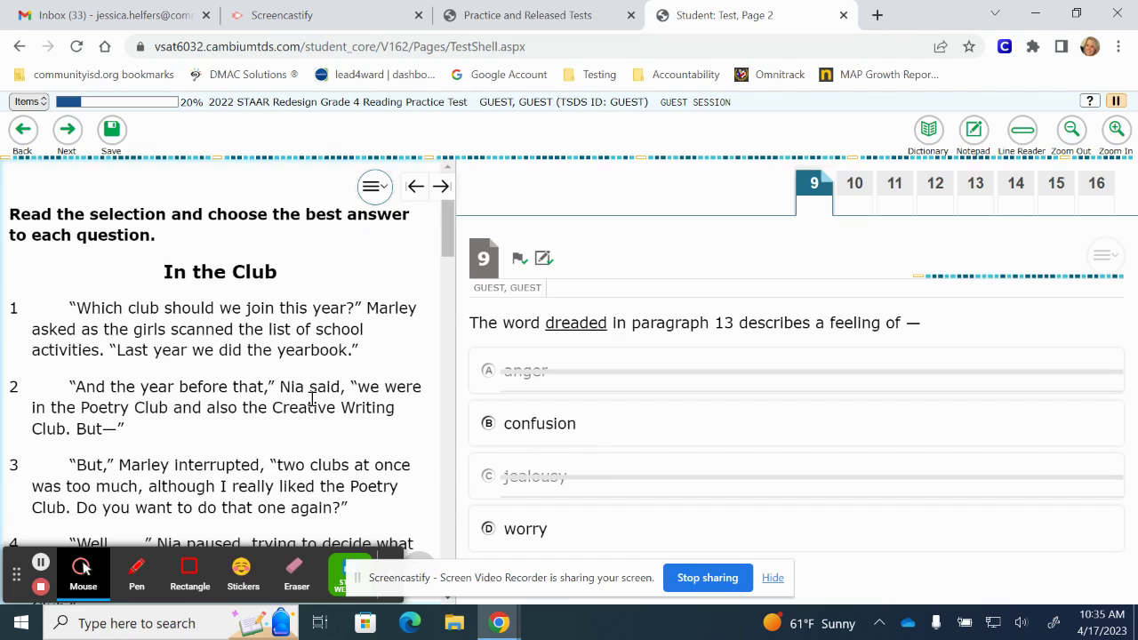
scroll(311, 398, down, 3)
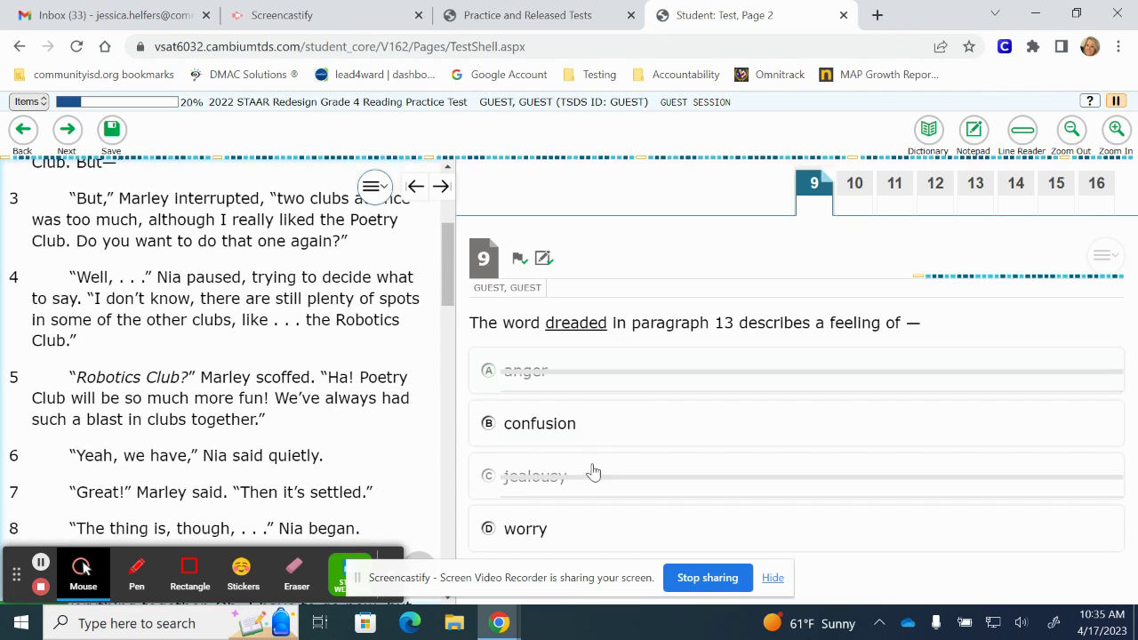
click(508, 426)
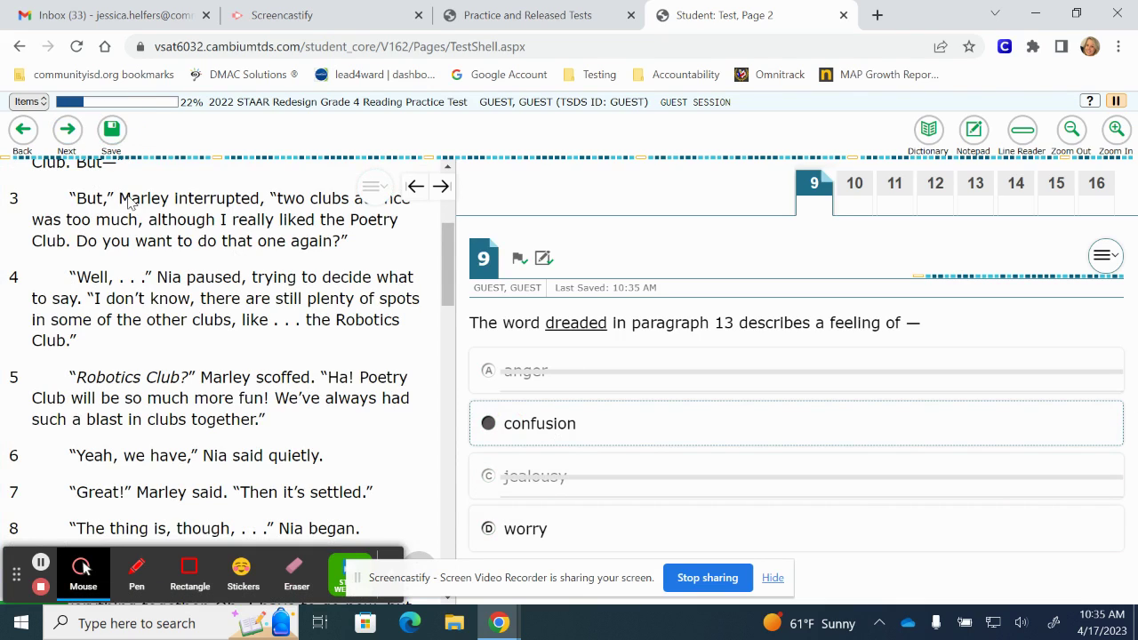
click(68, 130)
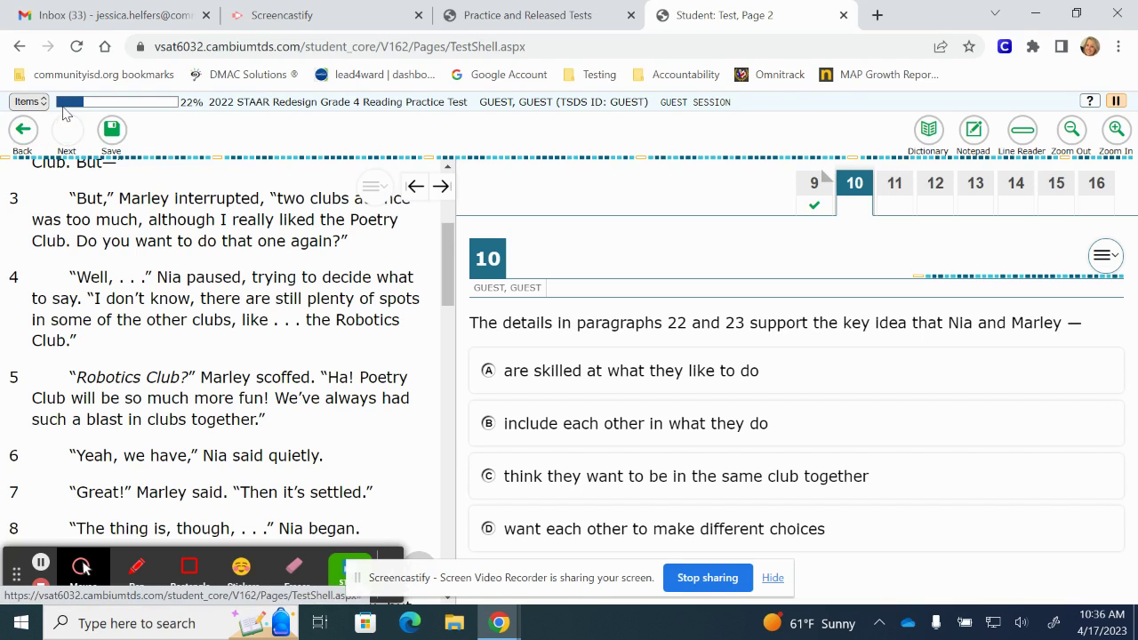
- Jump to question 16 from the item list and continue to question 17, accepting that questions remain unanswered
click(30, 101)
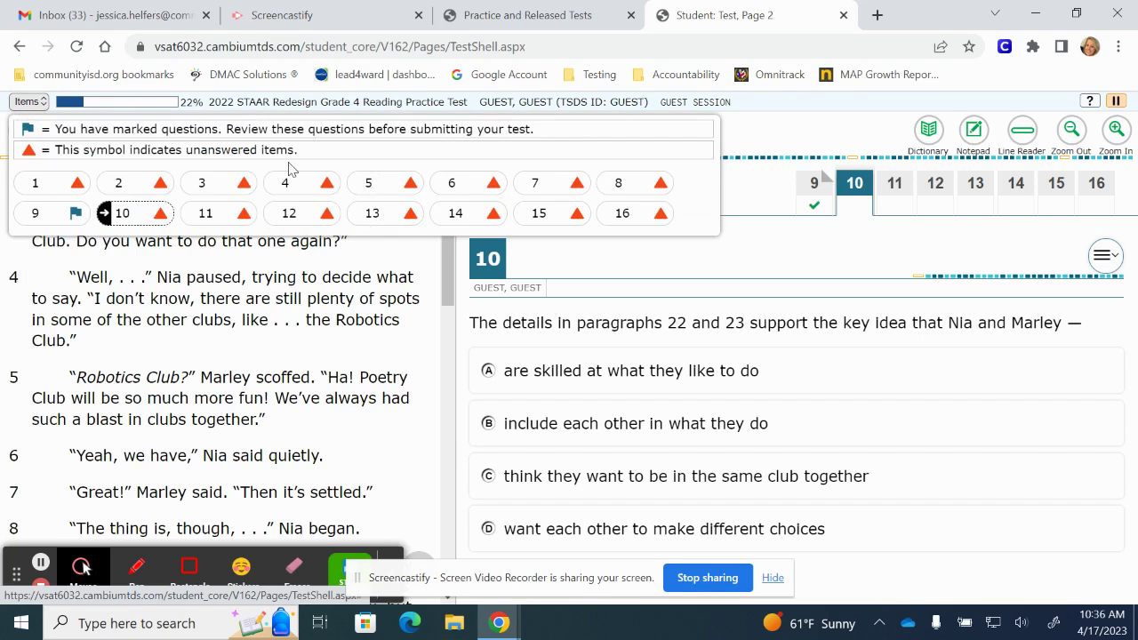
click(622, 213)
click(30, 101)
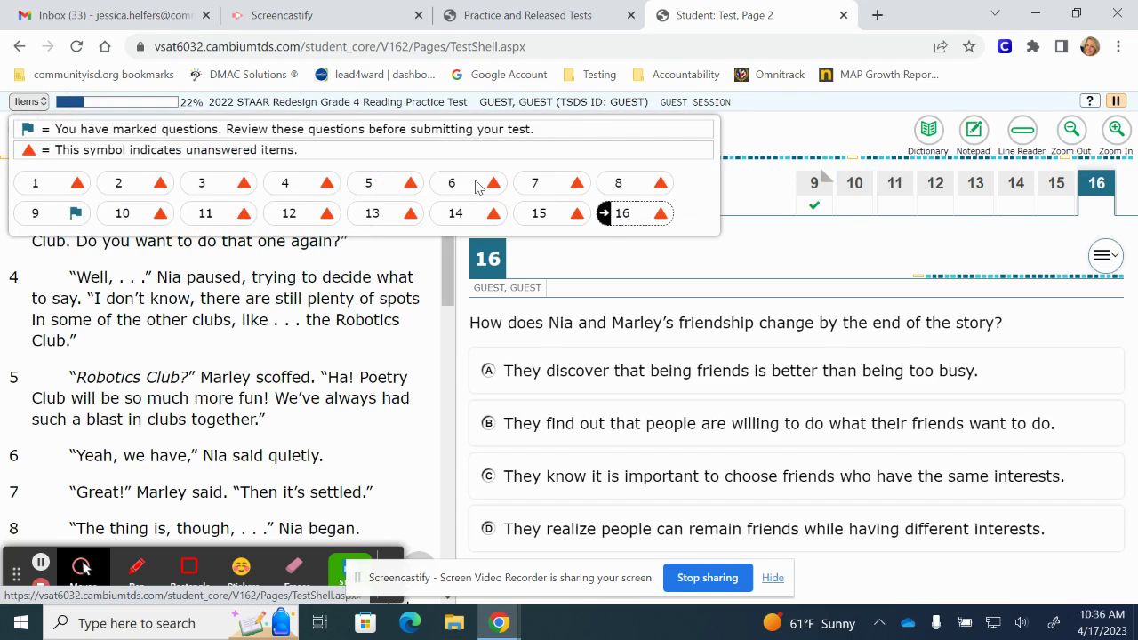
click(642, 223)
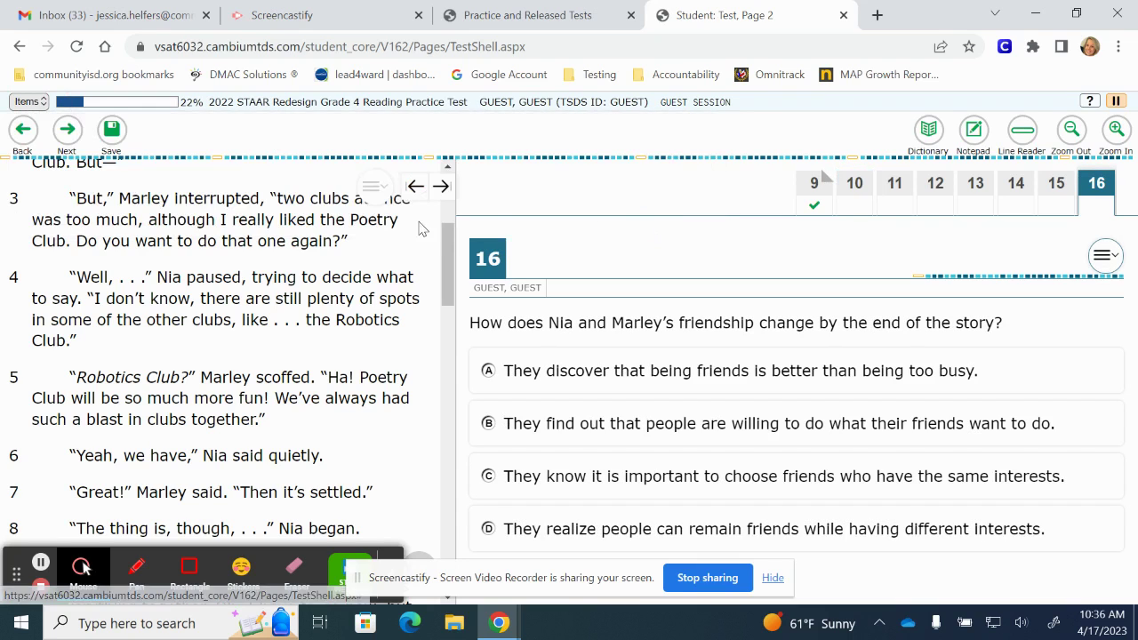
click(66, 131)
click(329, 394)
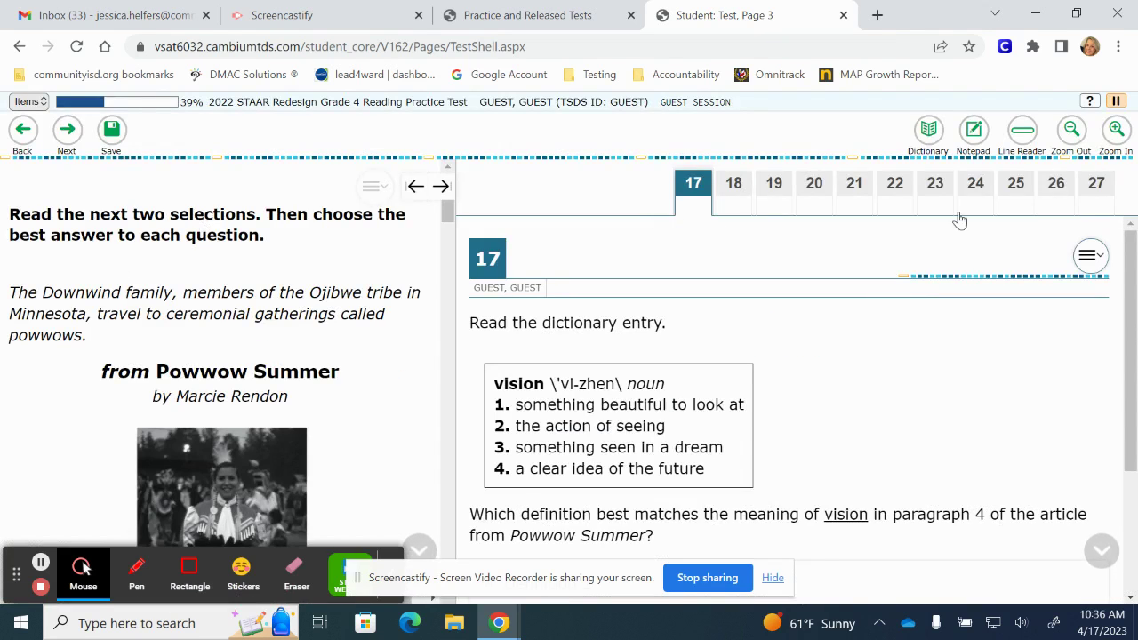
- Skip ahead to question 27 and then question 31, continuing past each unanswered section to reach question 32
click(1095, 184)
click(69, 130)
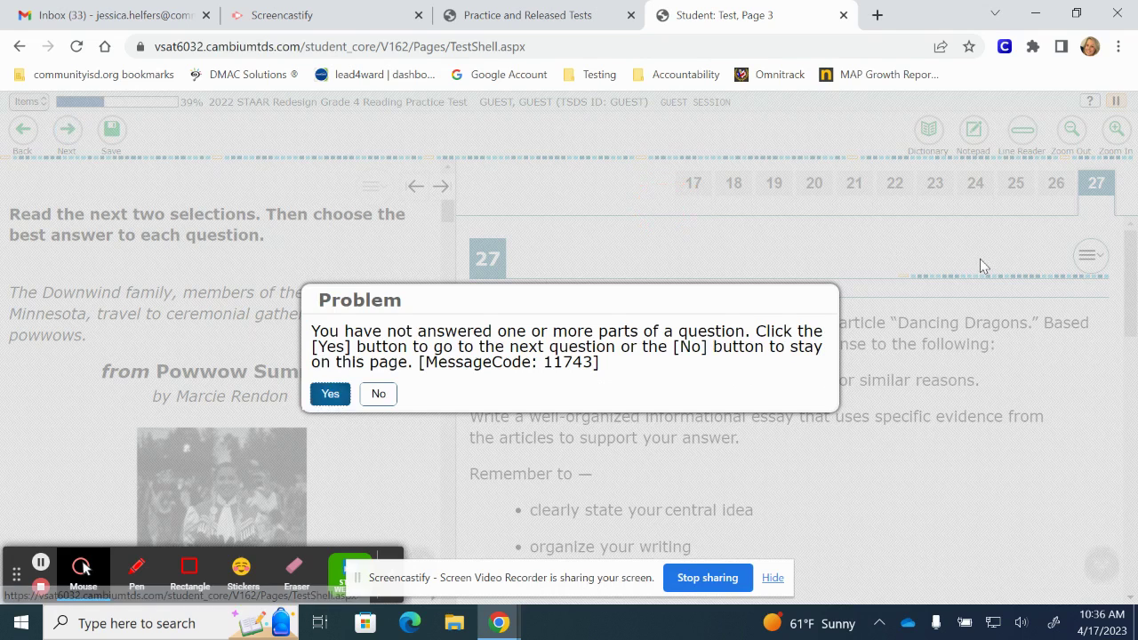
click(327, 393)
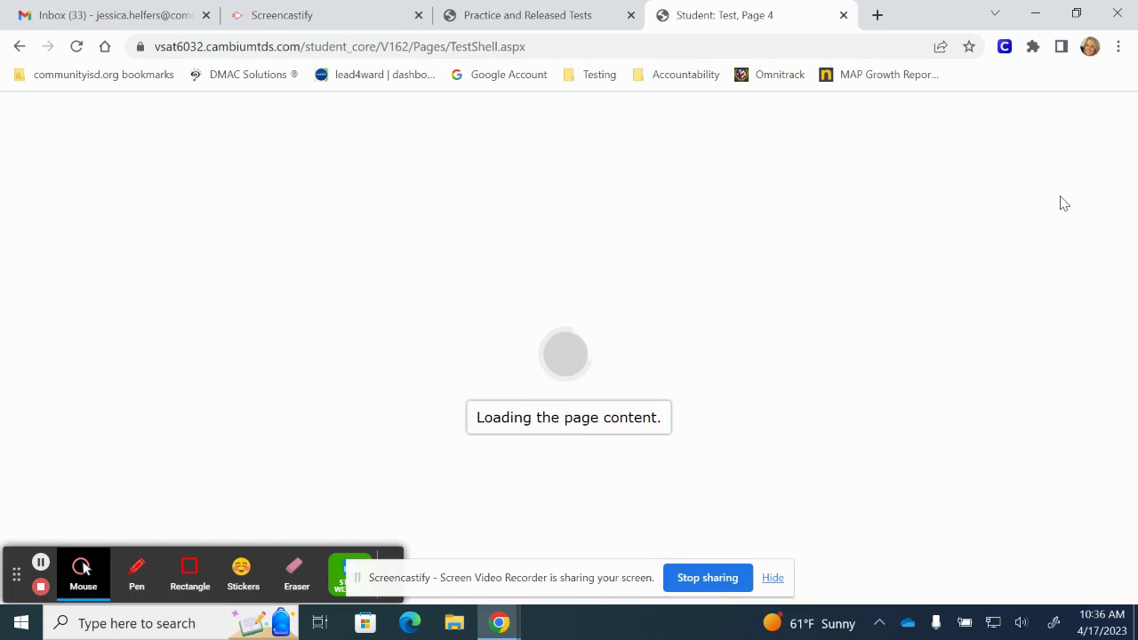
click(1095, 183)
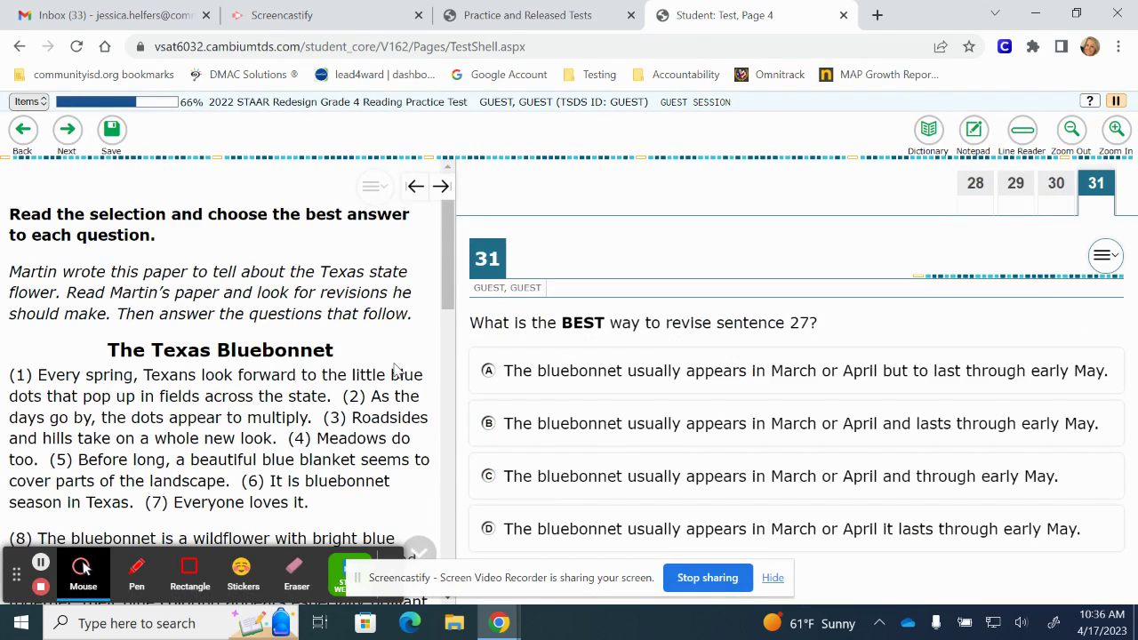
click(66, 130)
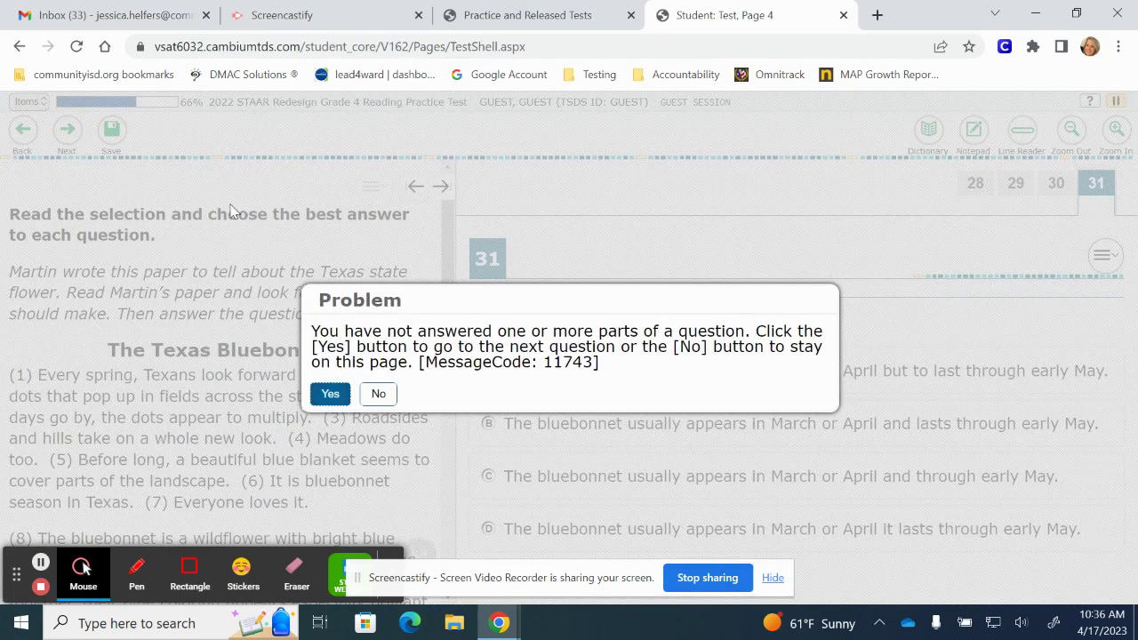
click(330, 394)
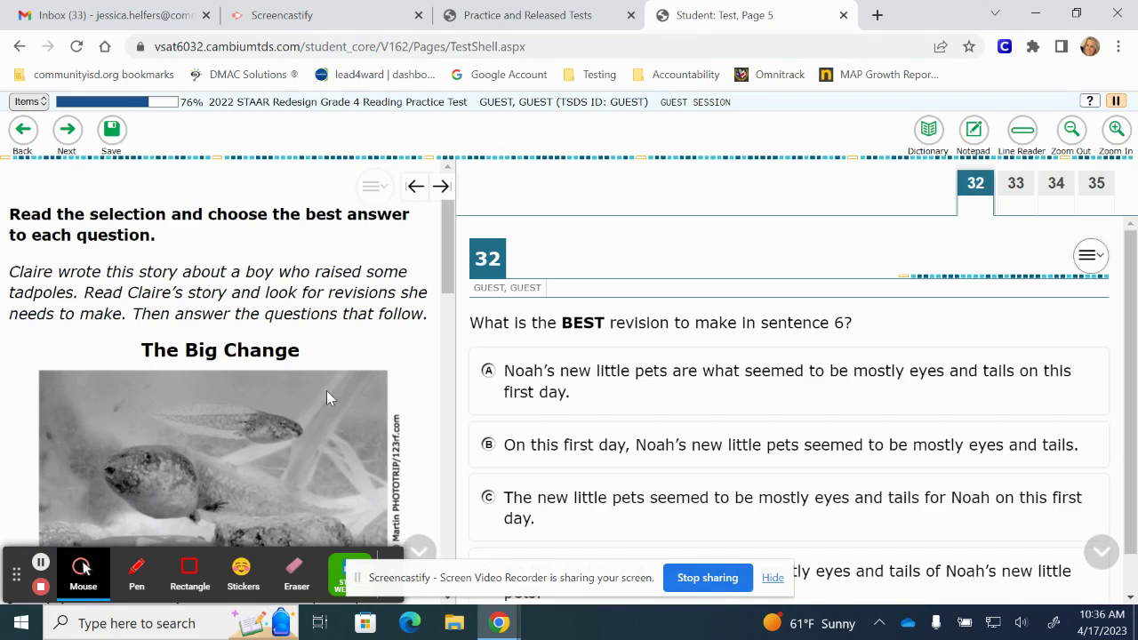
- Skip ahead to question 35 and then question 38, continuing past each unanswered section to reach question 39
click(1094, 184)
click(67, 130)
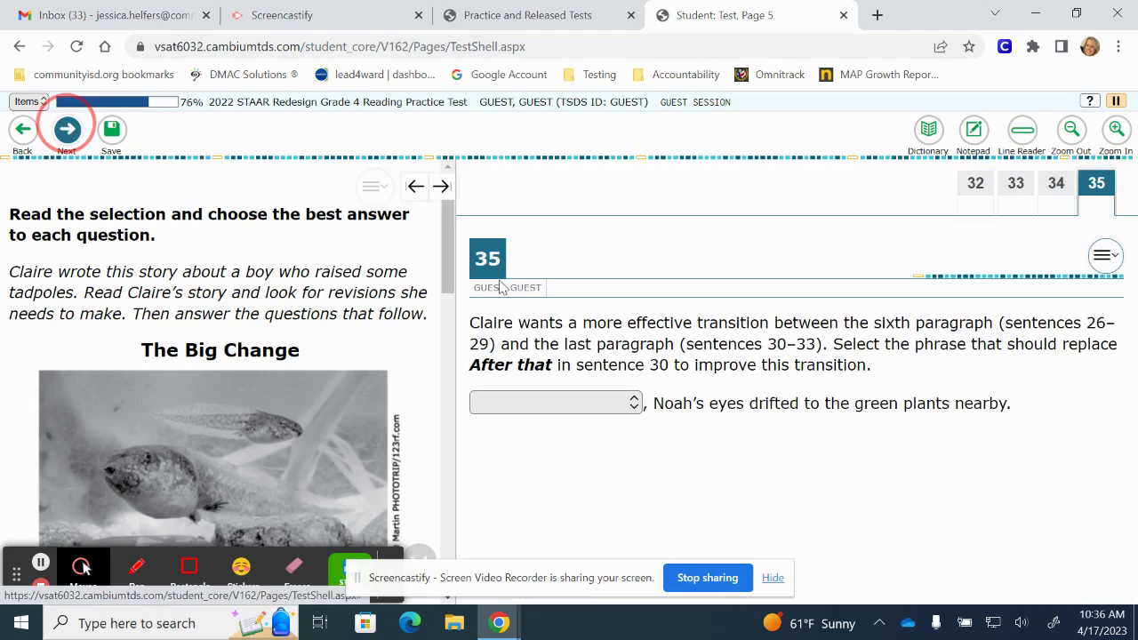
click(328, 394)
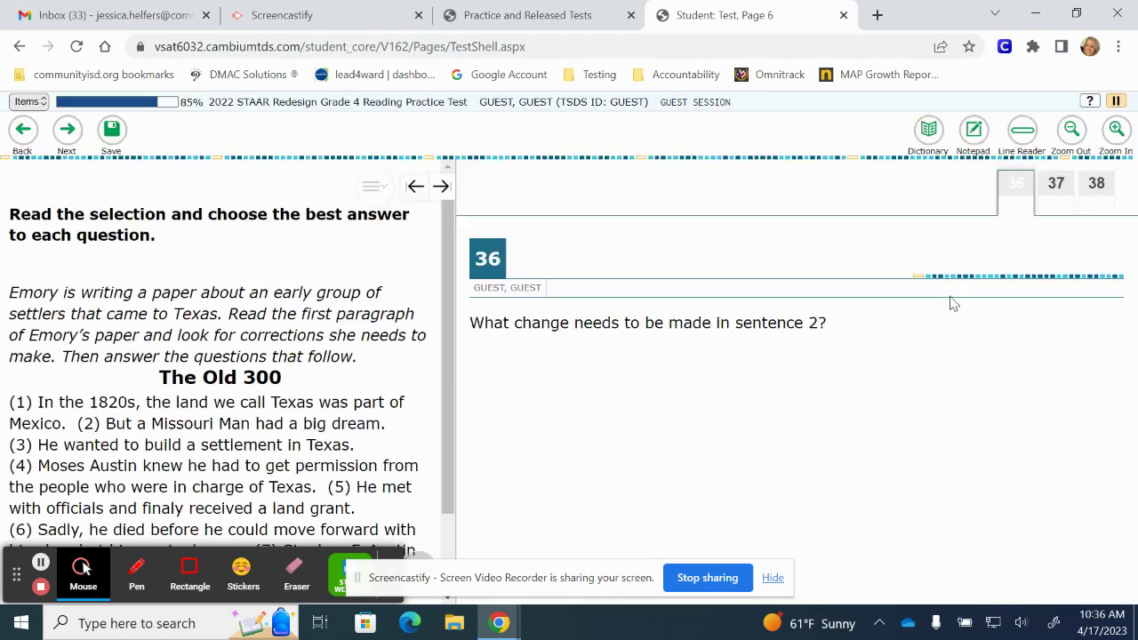
click(1095, 183)
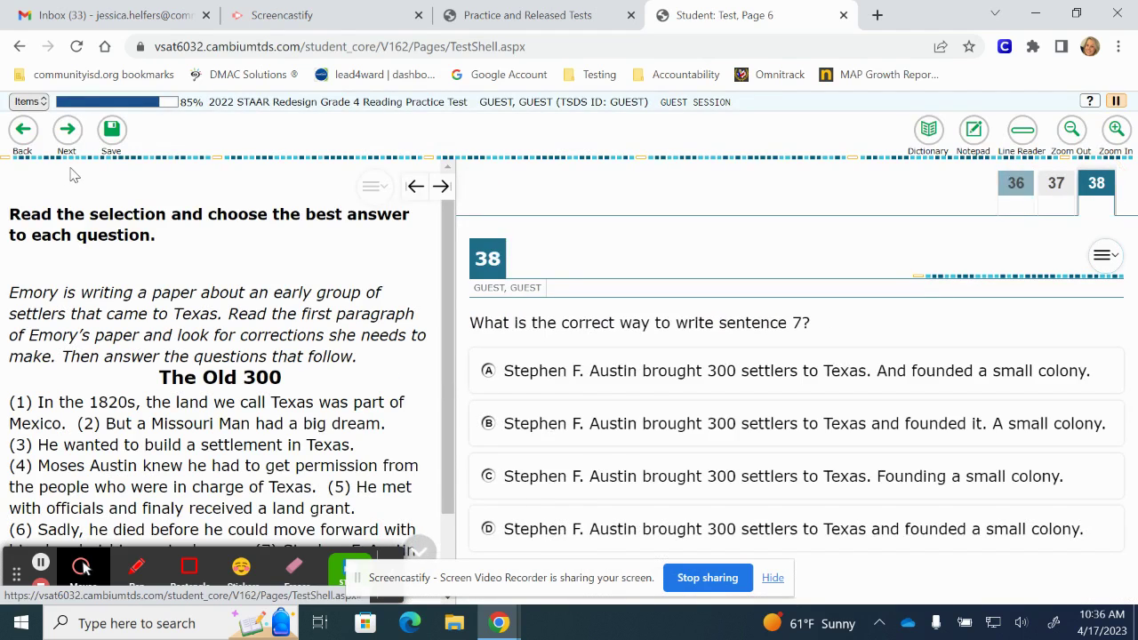
click(66, 129)
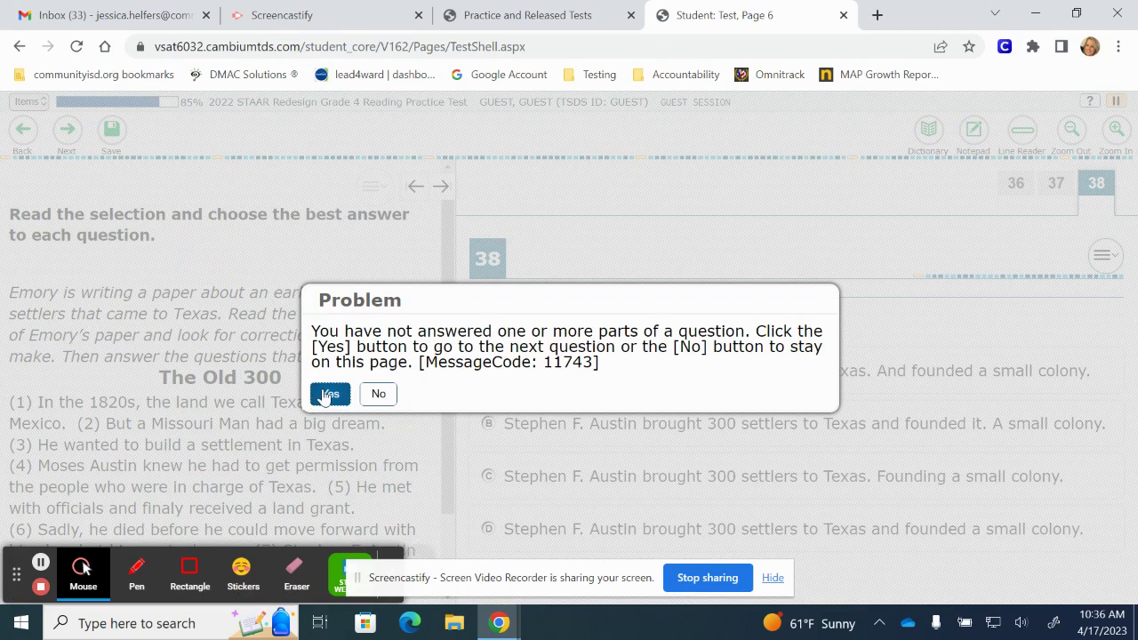
click(328, 394)
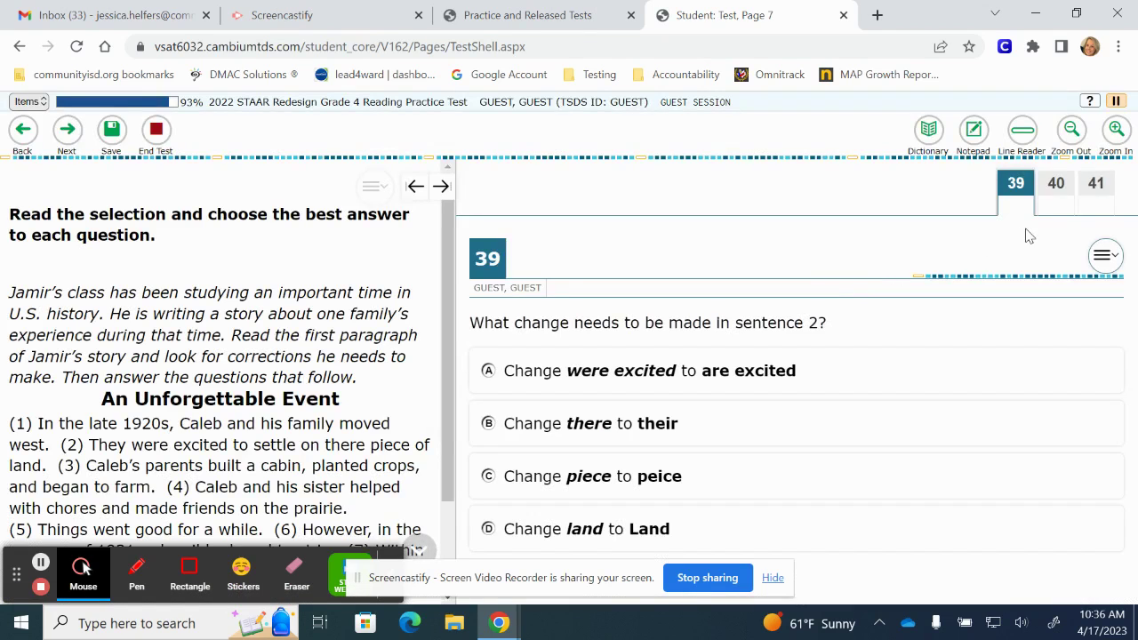
- Go to question 41, proceed past it with items unanswered, and acknowledge the notice about having viewed all questions
click(1096, 187)
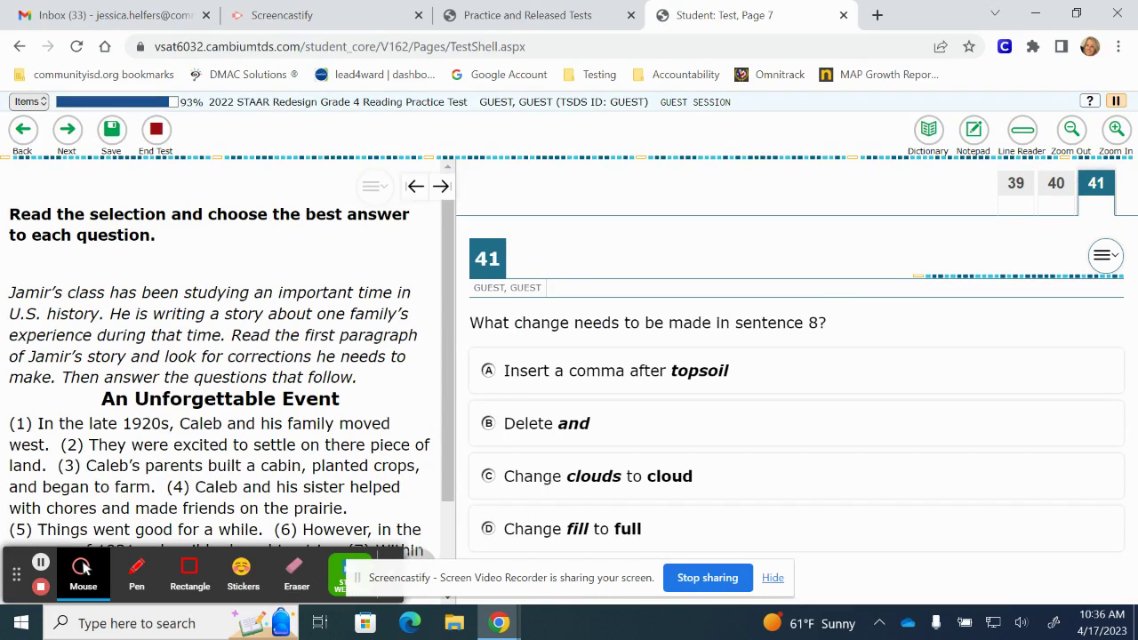
click(65, 142)
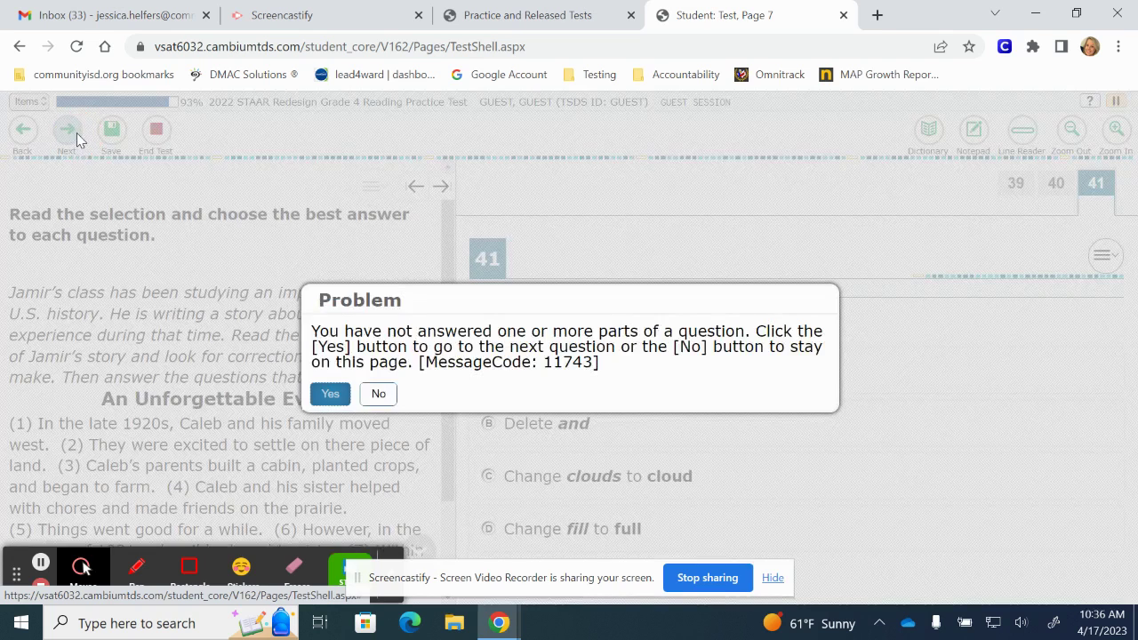
click(327, 393)
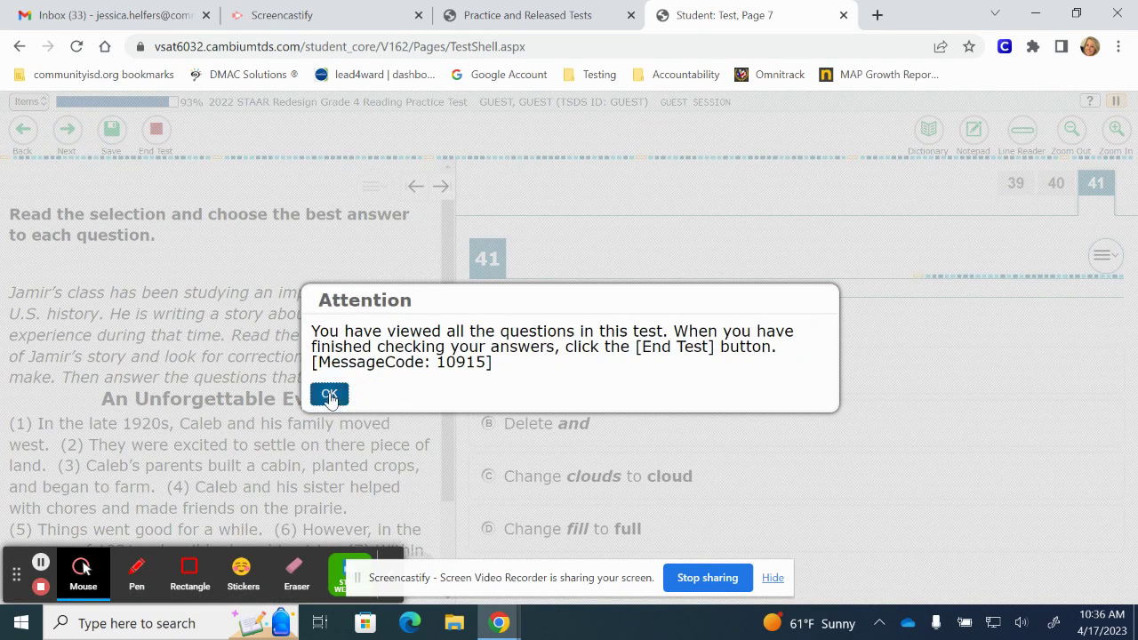
click(334, 392)
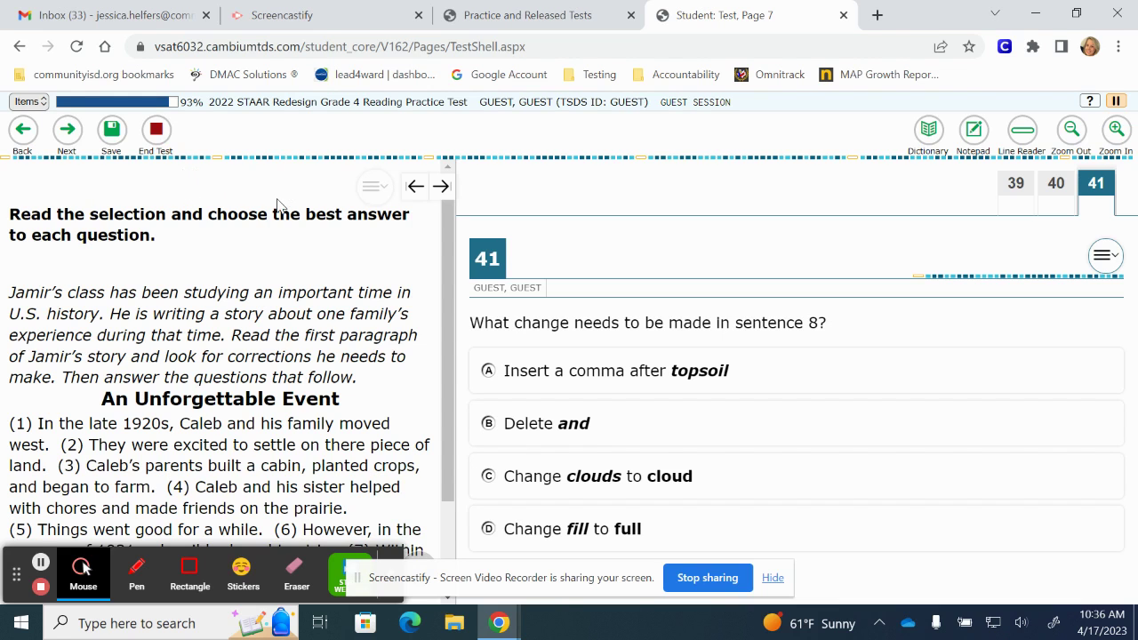
- End the test and review the list of marked and unanswered questions on the review page
click(157, 131)
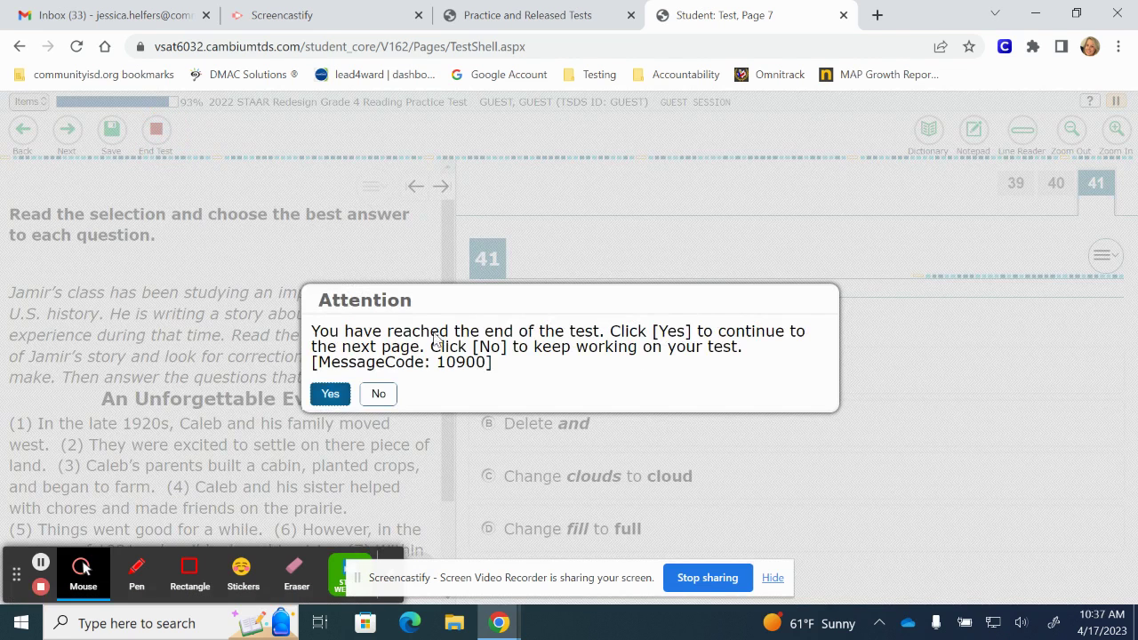
click(334, 400)
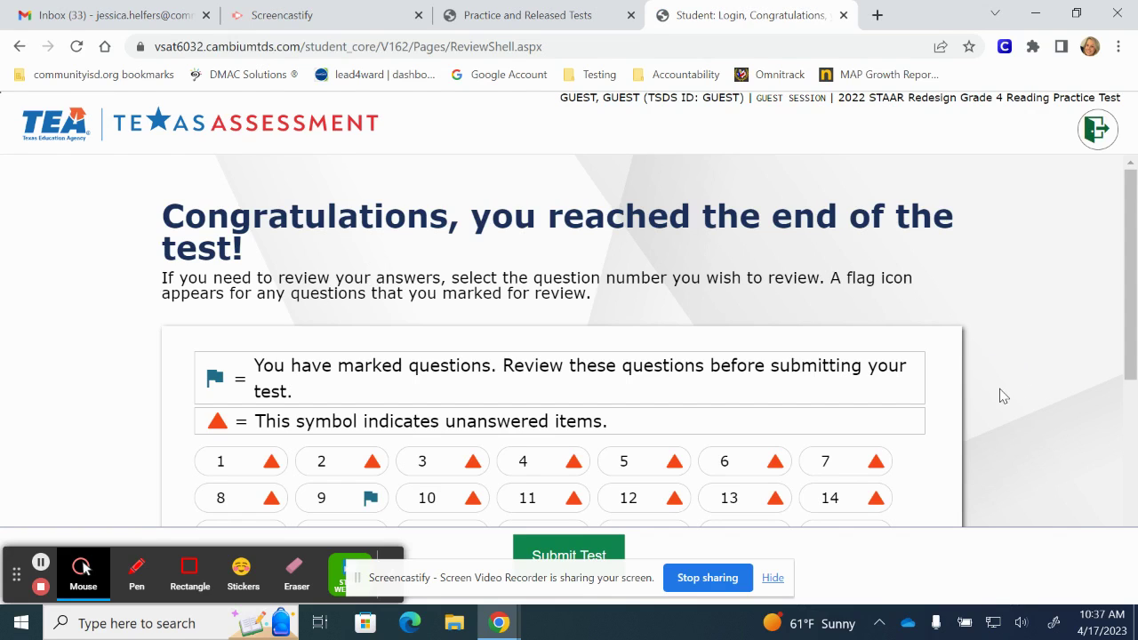
scroll(1002, 395, down, 1)
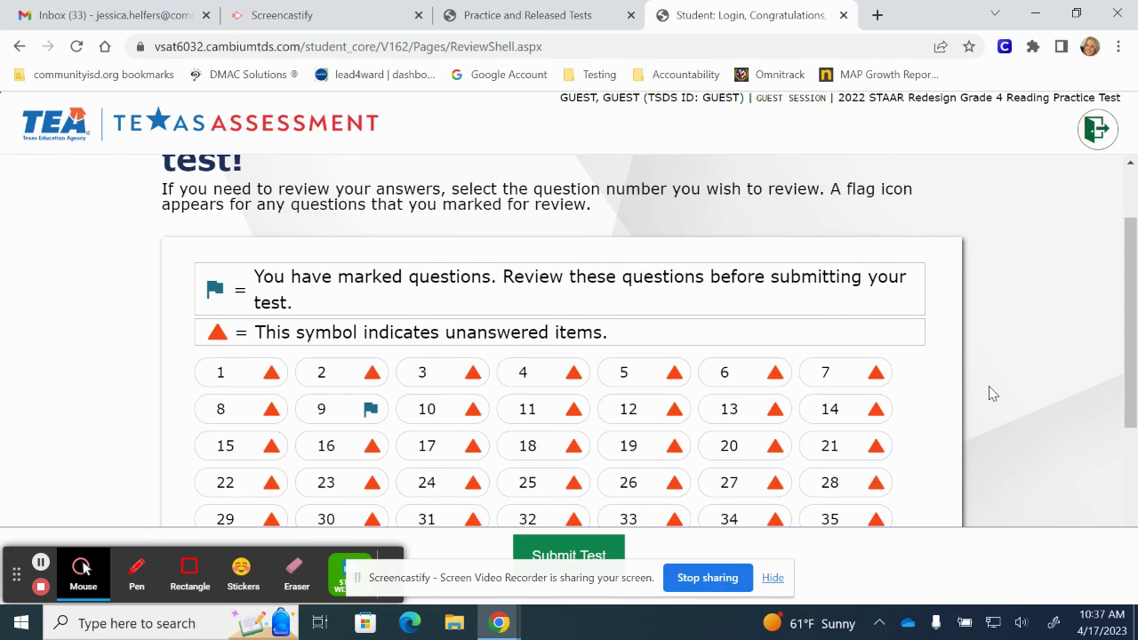
scroll(1005, 373, down, 1)
scroll(1007, 364, down, 1)
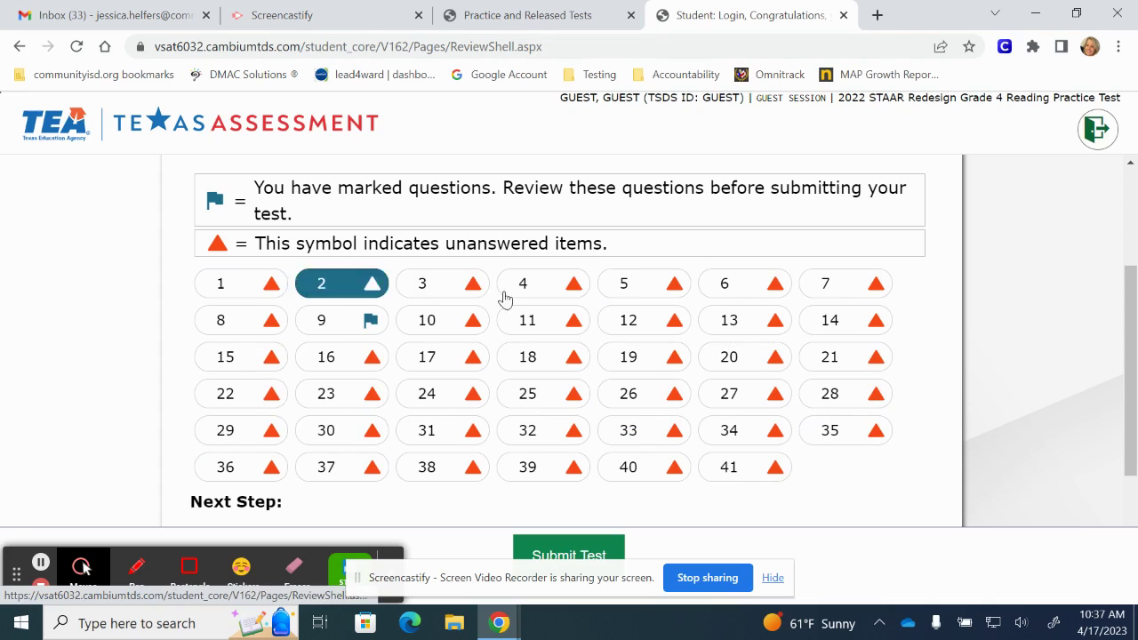
- Return to question 34, answer it with choice A, and end the test again to reach the review page
click(749, 438)
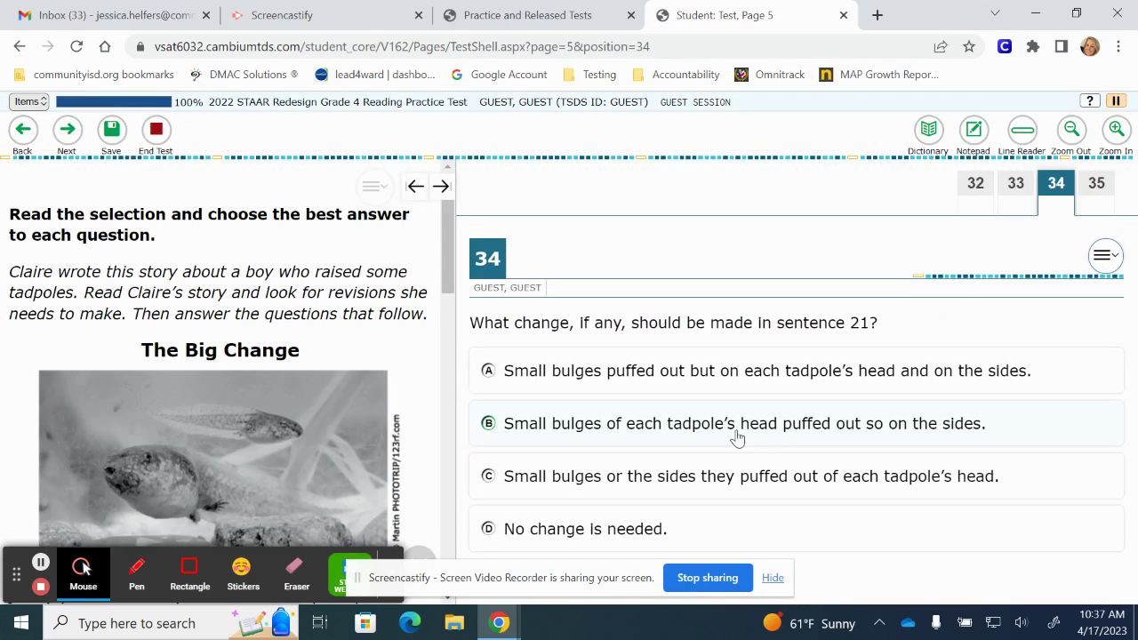
click(598, 365)
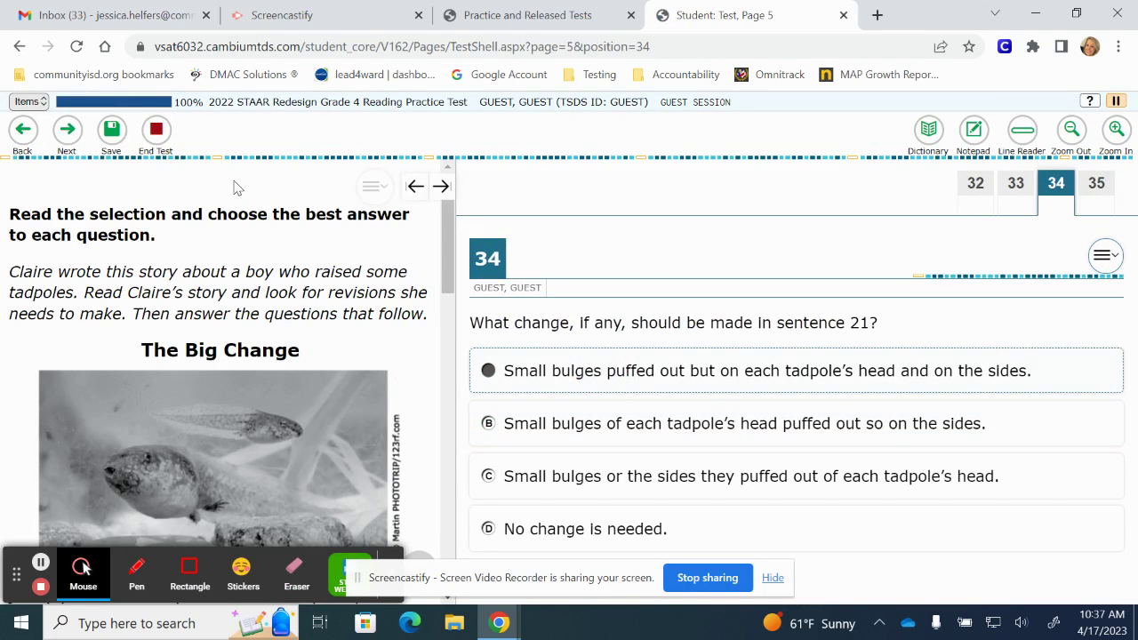
click(167, 140)
click(334, 397)
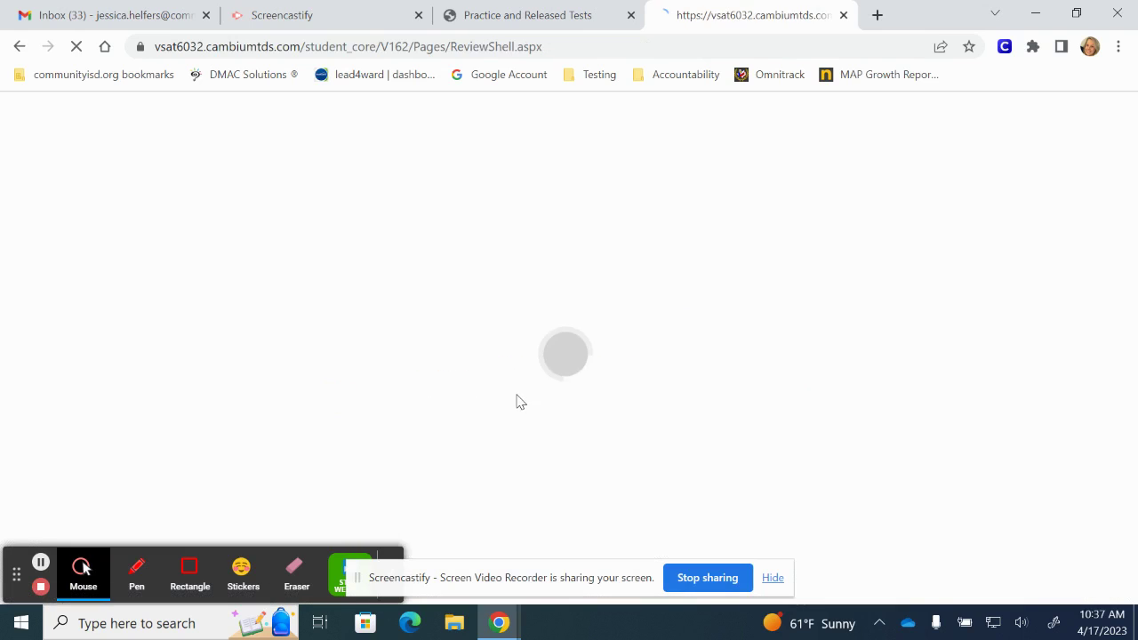
scroll(965, 373, down, 3)
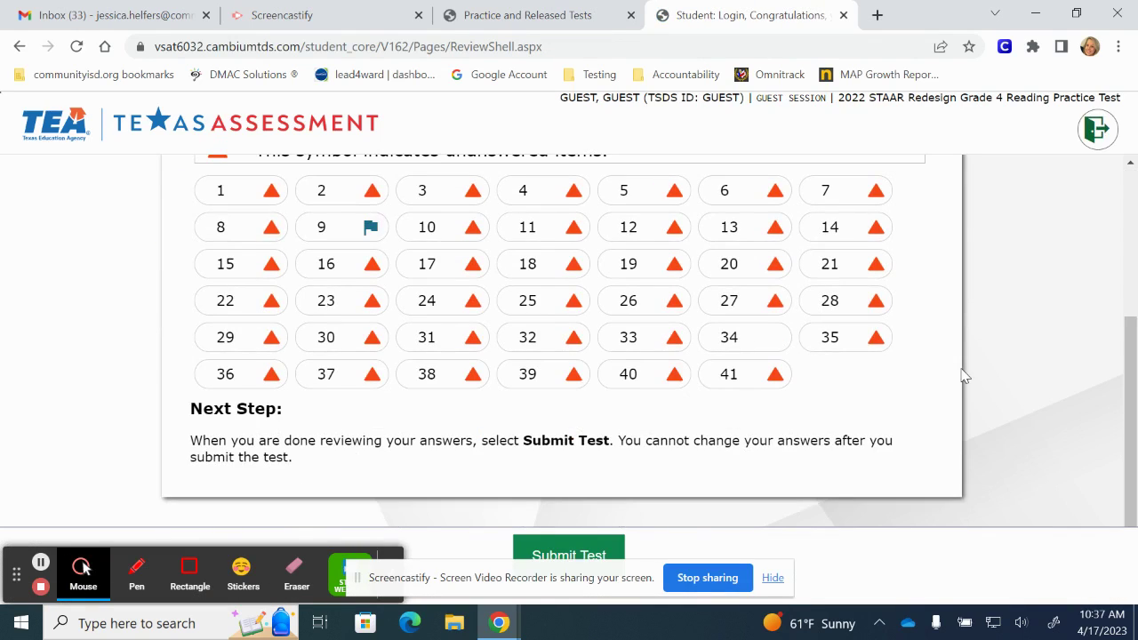
- Submit the test, confirm the submission, and look through the per-question scores on the results page
click(566, 548)
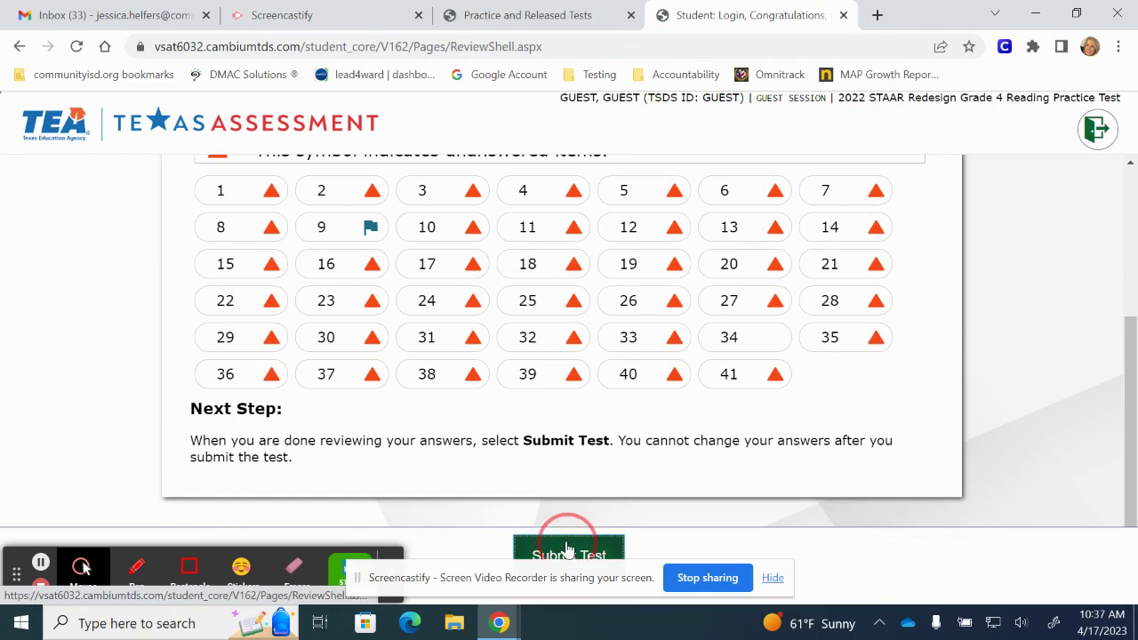
click(338, 395)
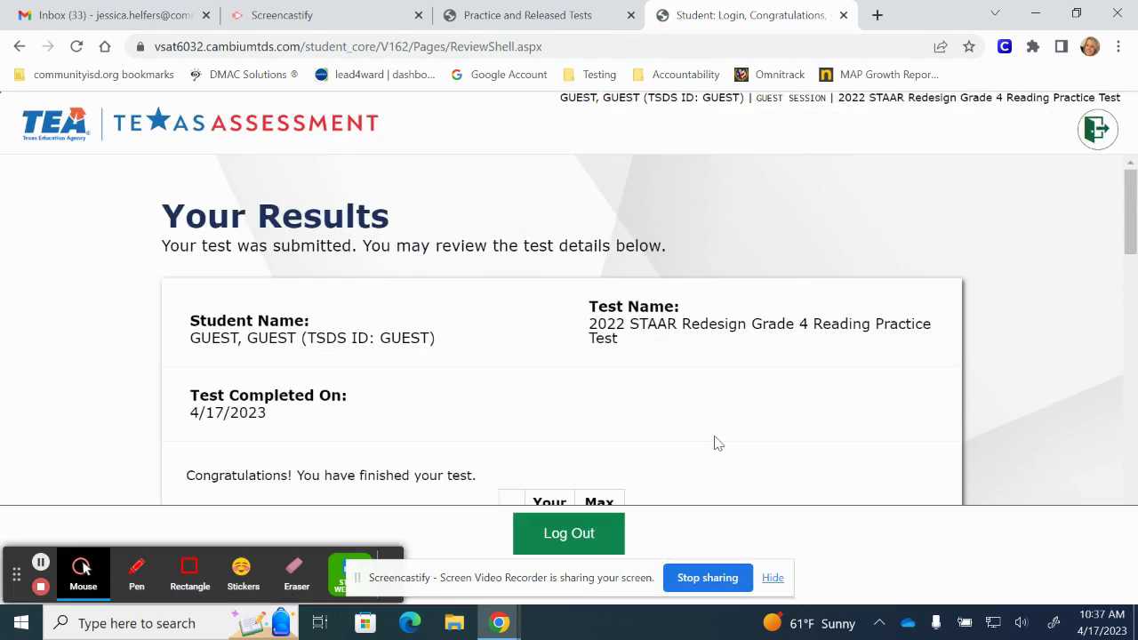
scroll(953, 375, down, 1)
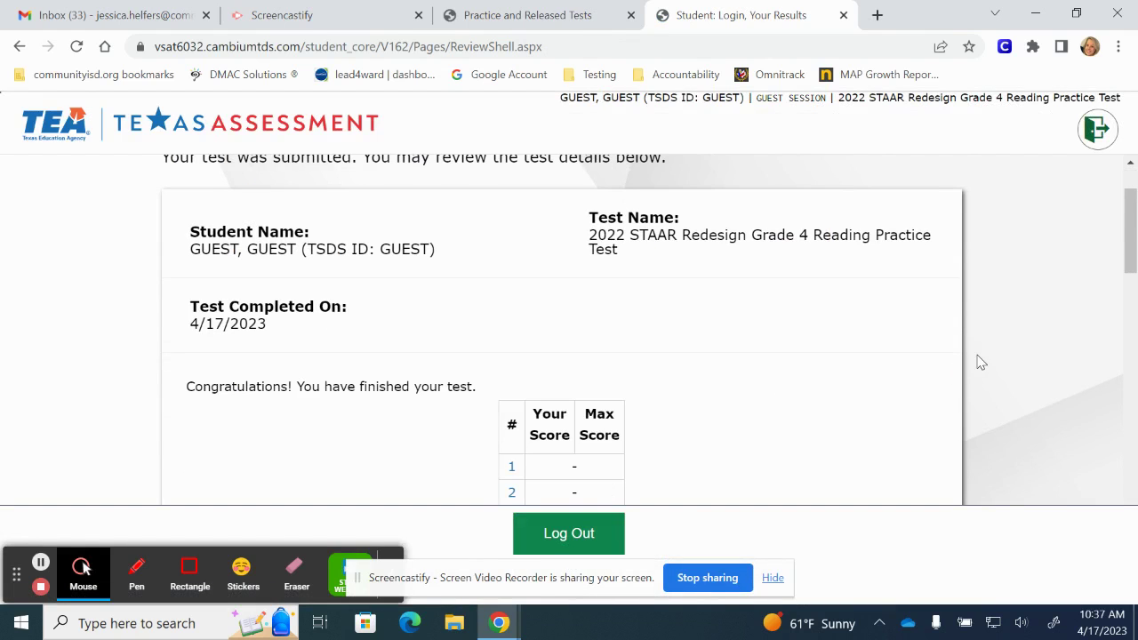
scroll(1019, 331, up, 1)
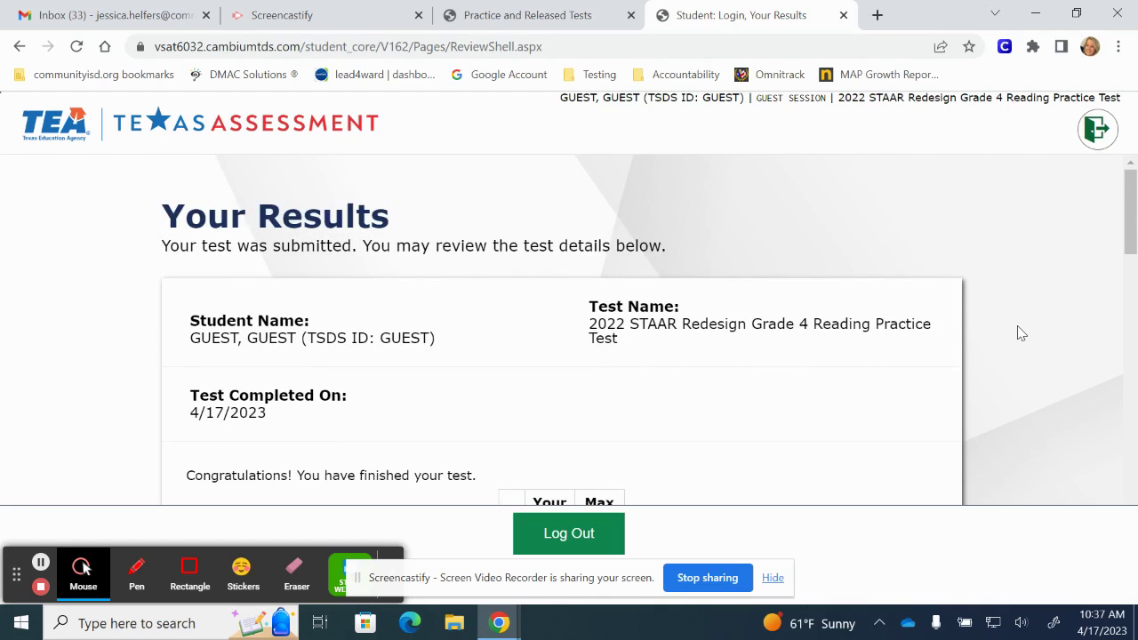
scroll(1020, 332, down, 13)
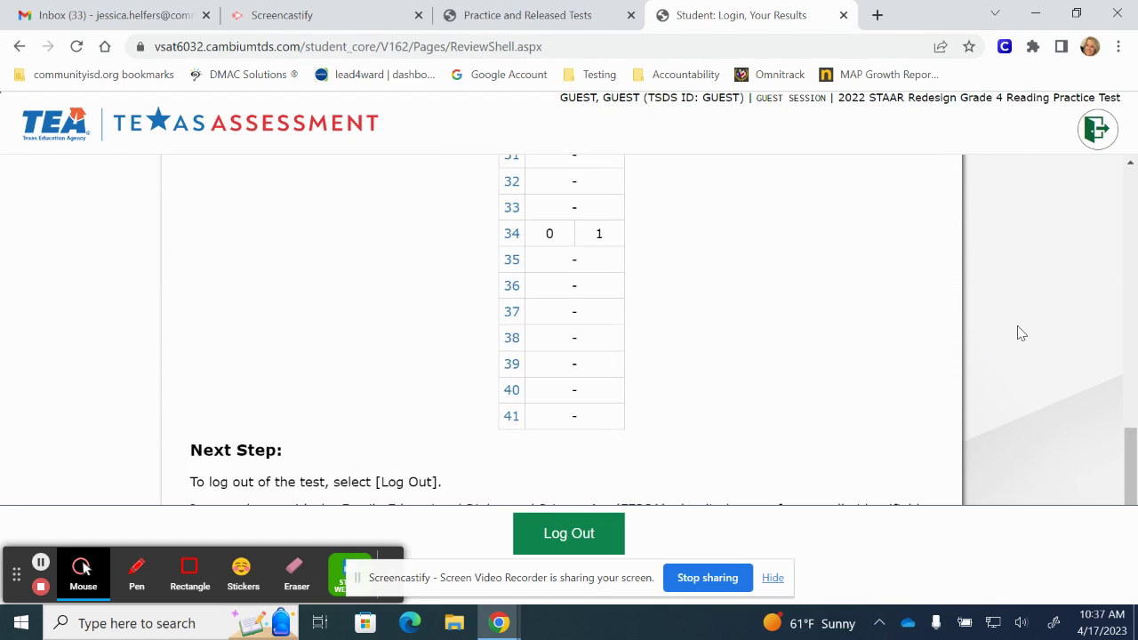
scroll(1020, 332, down, 1)
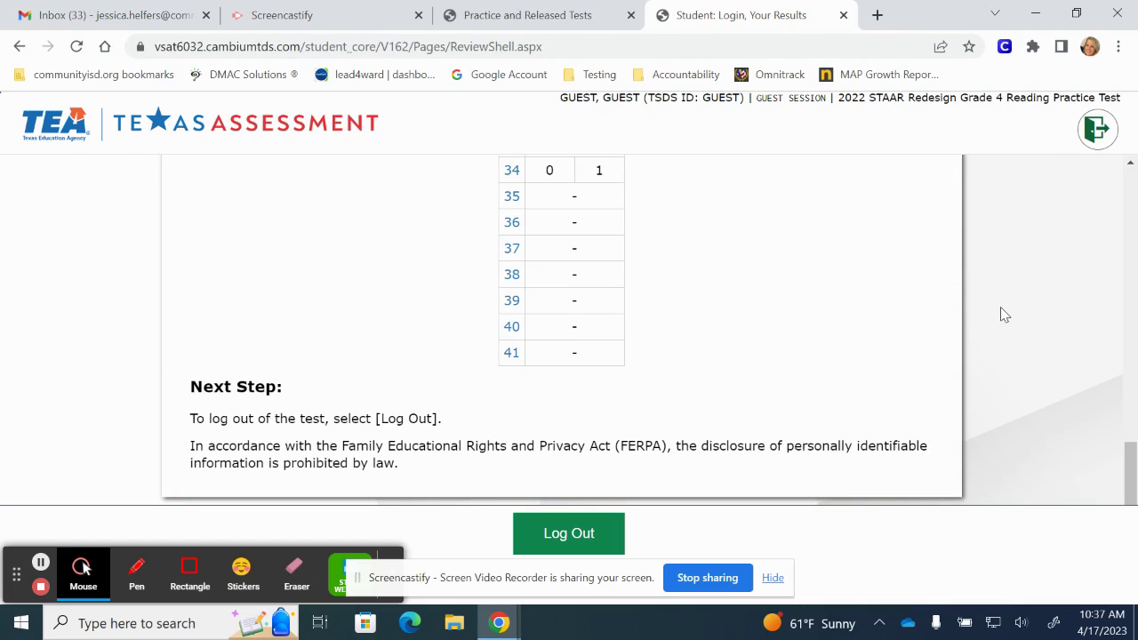